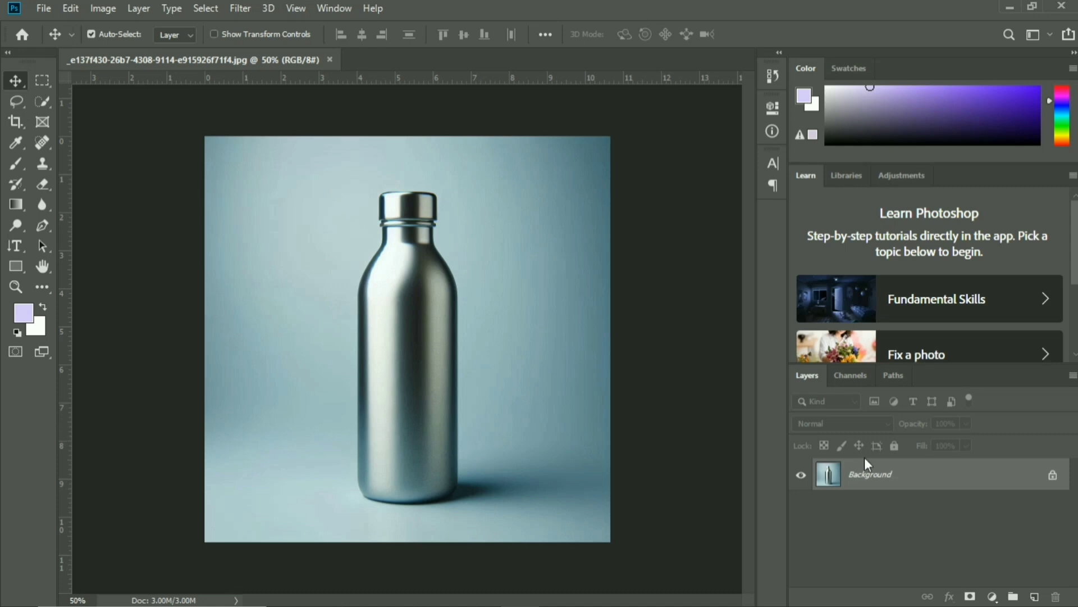
# - Unlock the background layer and select the bottle automatically with Select Subject
pyautogui.click(1052, 476)
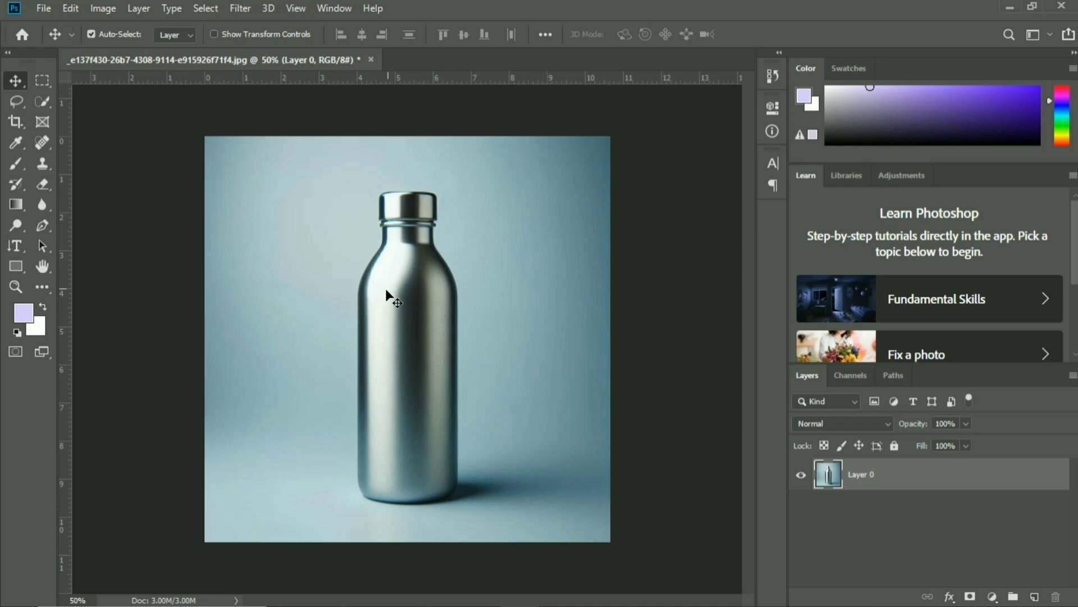
pyautogui.click(42, 101)
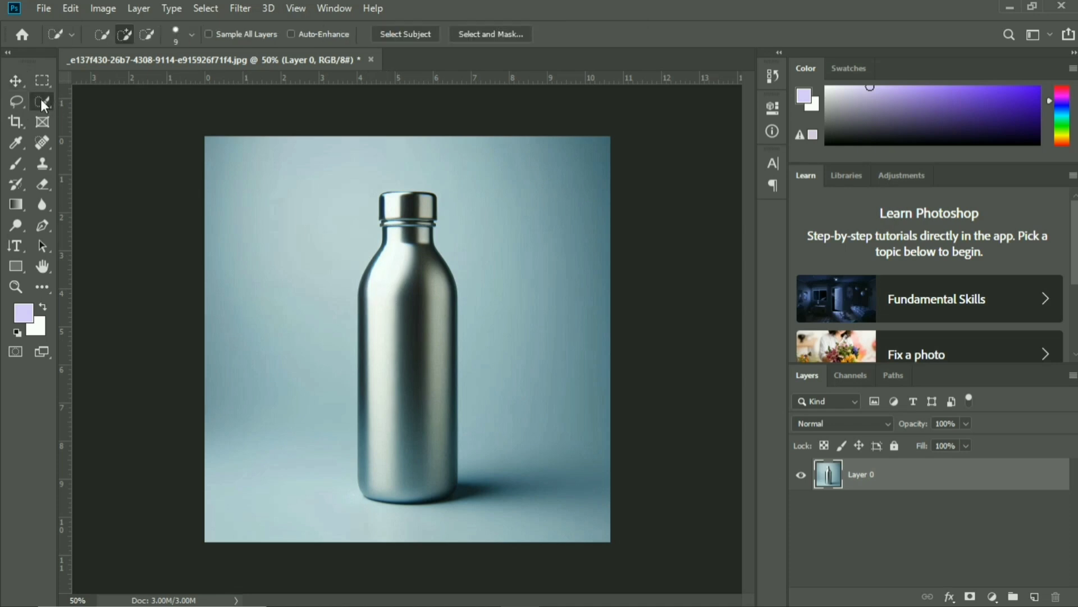
pyautogui.click(405, 35)
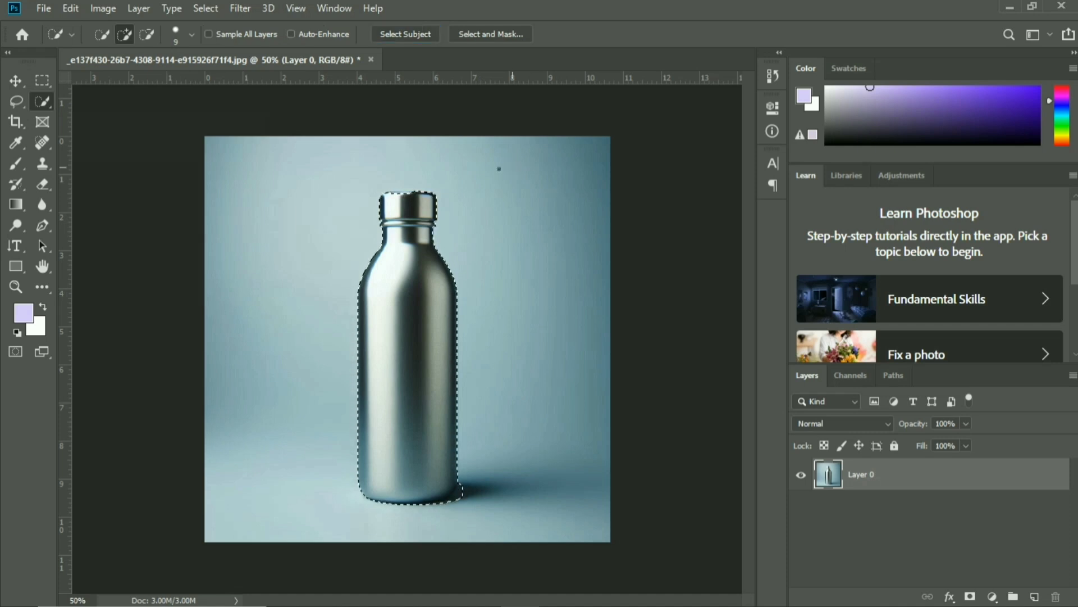
# - Refine the selection along the top edge of the bottle cap using a 7 px Quick Selection brush in subtract mode
pyautogui.hotkey('ctrl', '+')
pyautogui.hotkey('ctrl', '+')
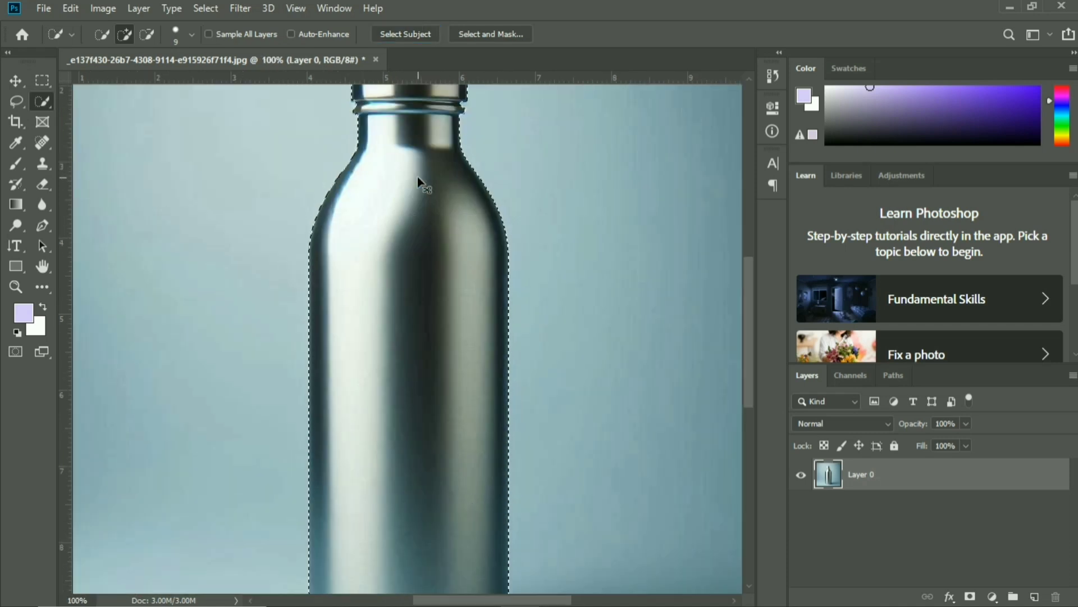
pyautogui.scroll(5, 419, 213)
pyautogui.press('[')
pyautogui.press('[')
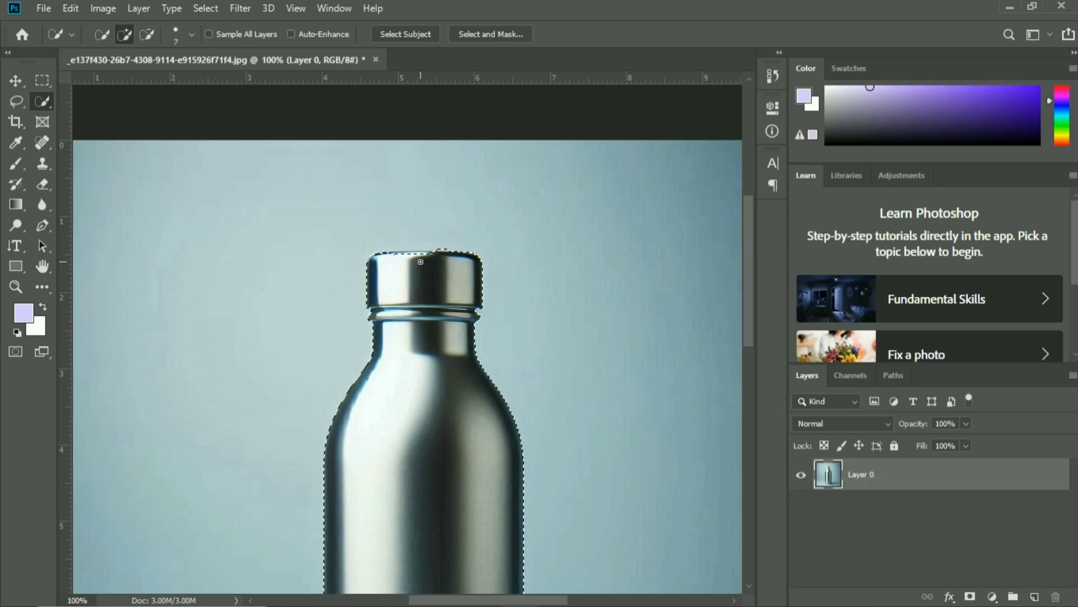
pyautogui.press('alt')
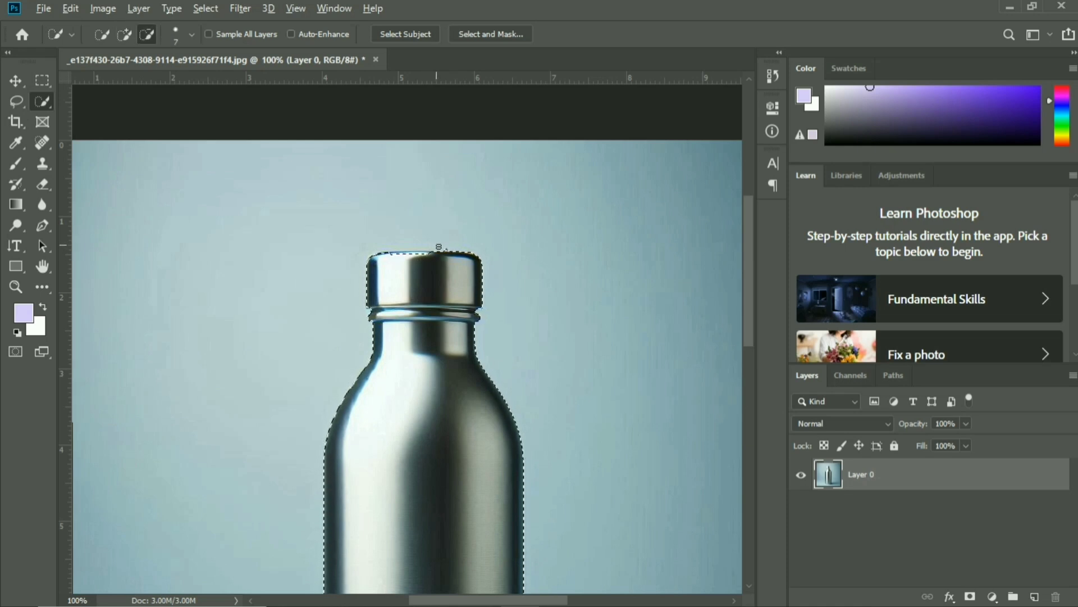
pyautogui.moveTo(442, 248); pyautogui.dragTo(415, 256)
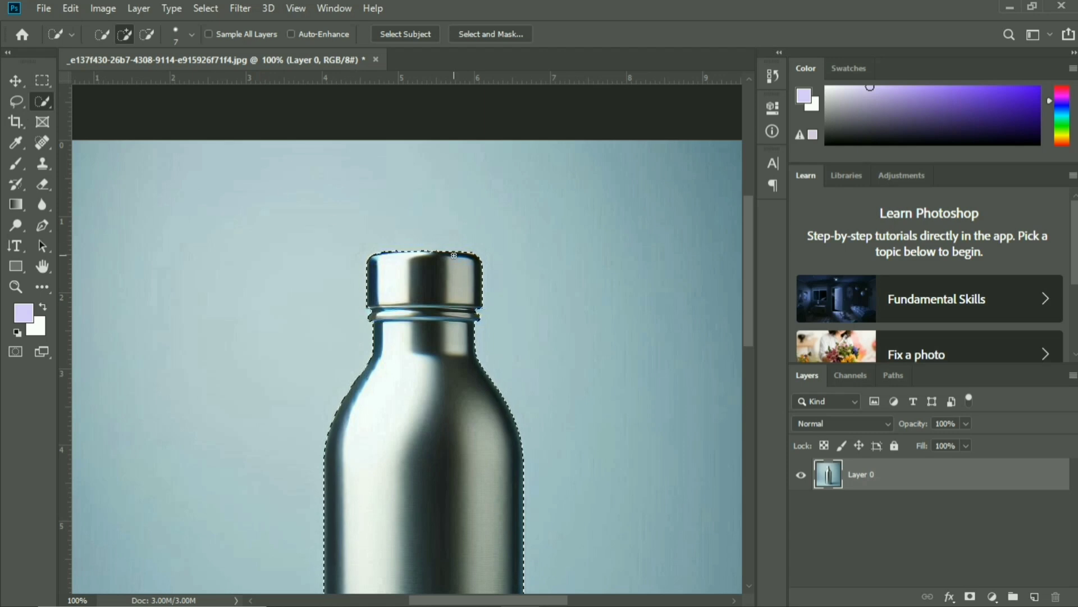
# - Add a layer mask from the selection to hide everything around the bottle
pyautogui.hotkey('ctrl', '-')
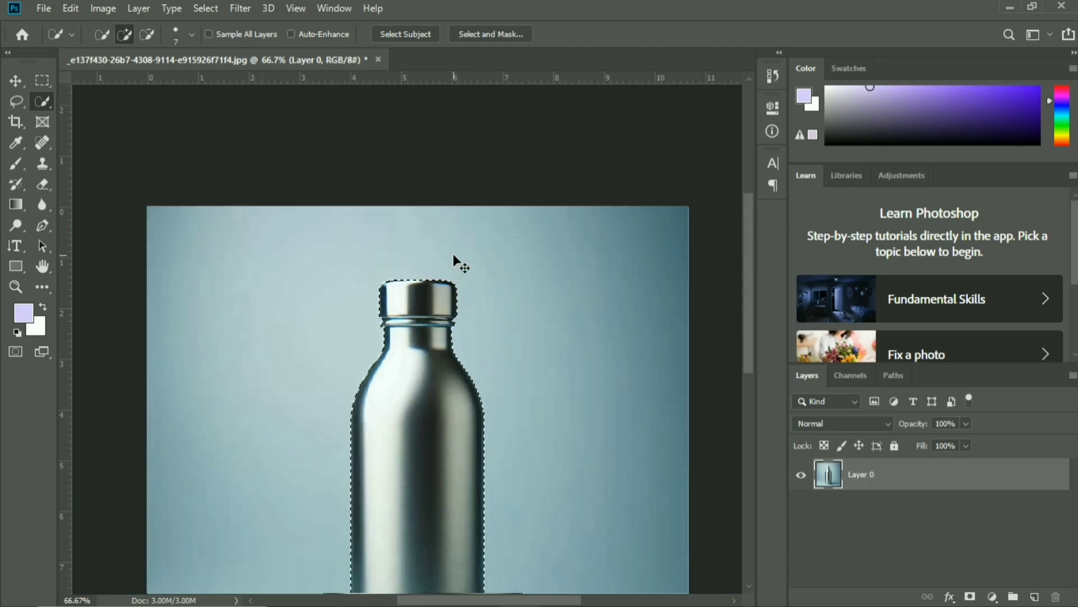
pyautogui.hotkey('ctrl', '-')
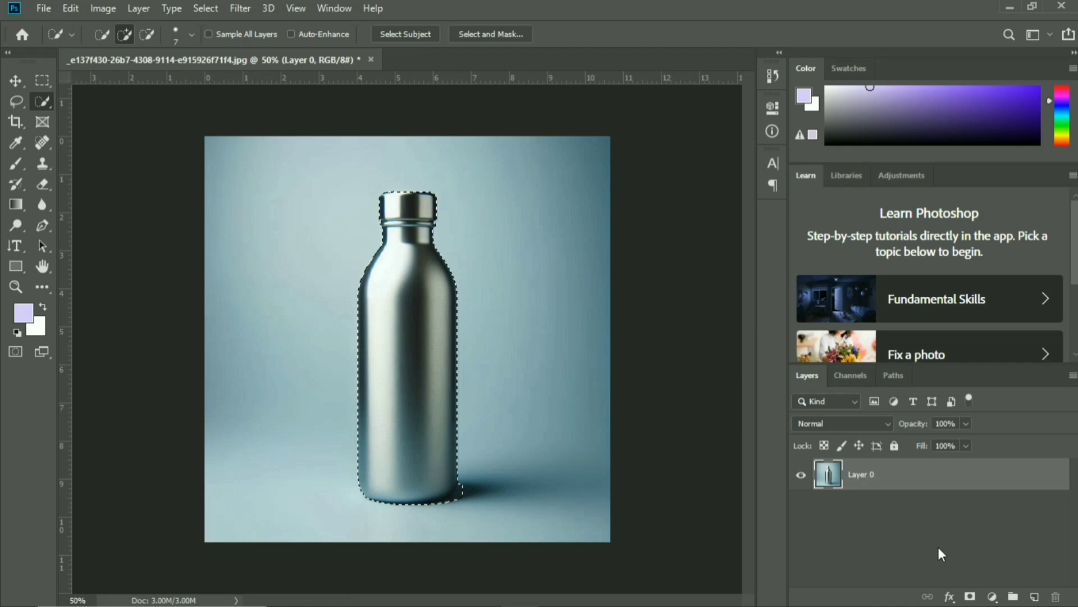
pyautogui.click(969, 596)
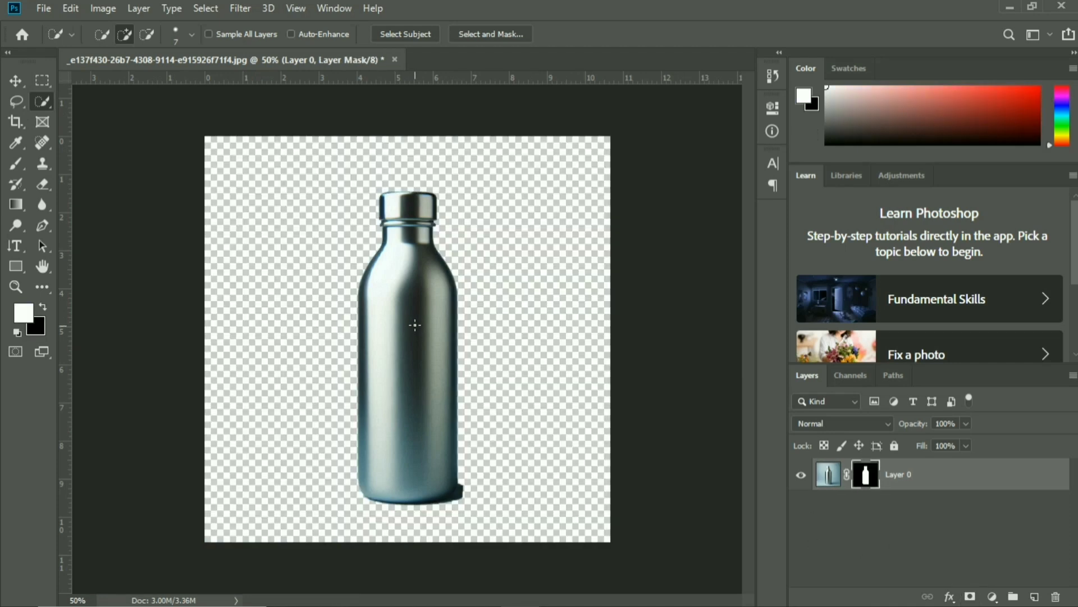
# - Paint black on the layer mask with a 15 px brush to hide the leftover shadow patch beside the bottle's lower right base
pyautogui.hotkey('ctrl', '+')
pyautogui.hotkey('ctrl', '+')
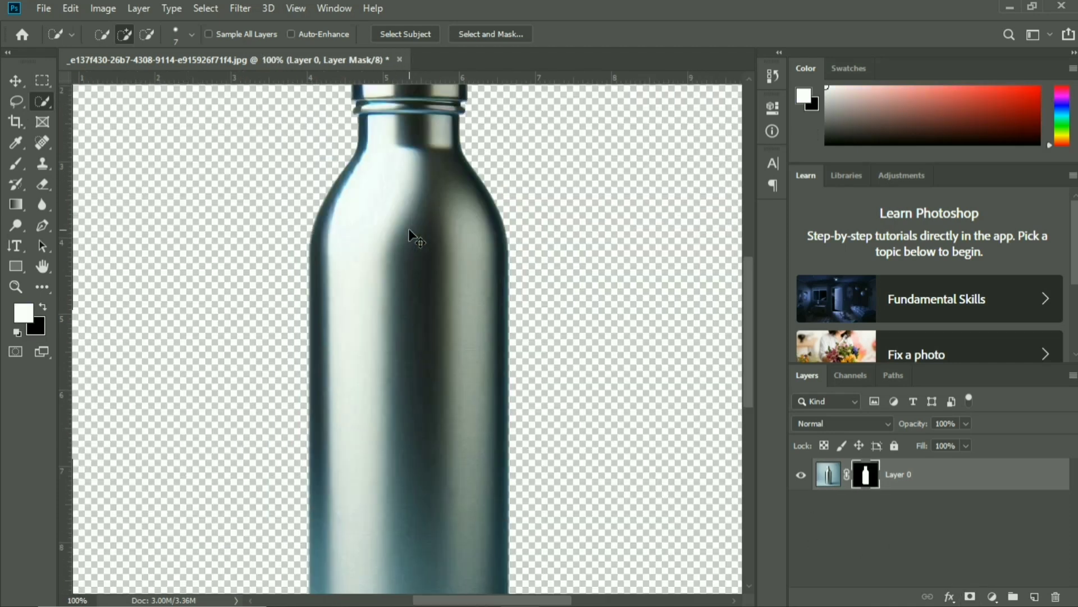
pyautogui.moveTo(421, 132); pyautogui.dragTo(423, 120)
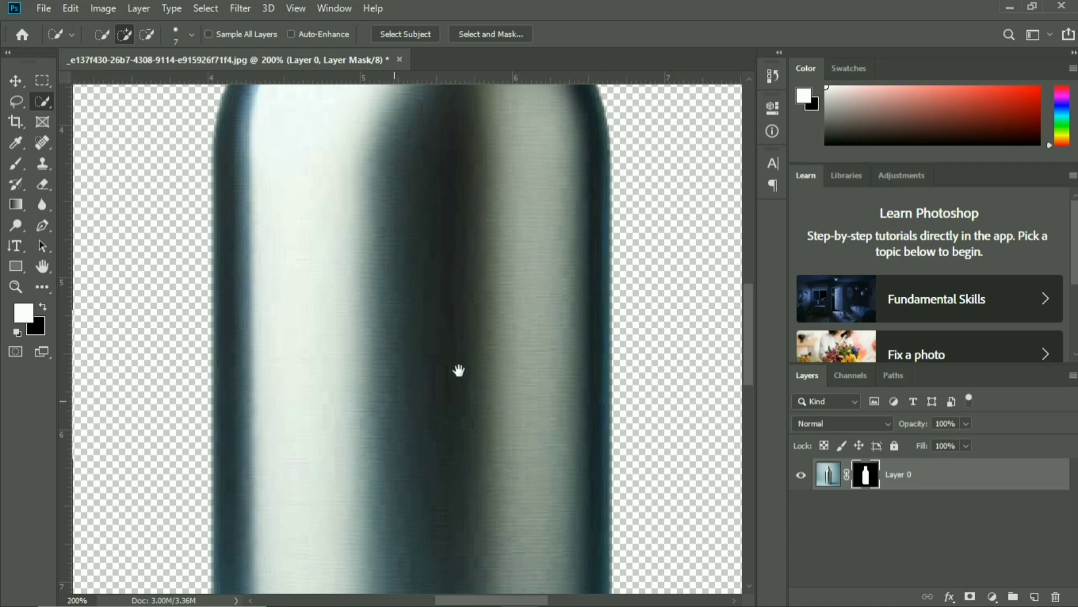
pyautogui.moveTo(459, 371); pyautogui.dragTo(419, 176)
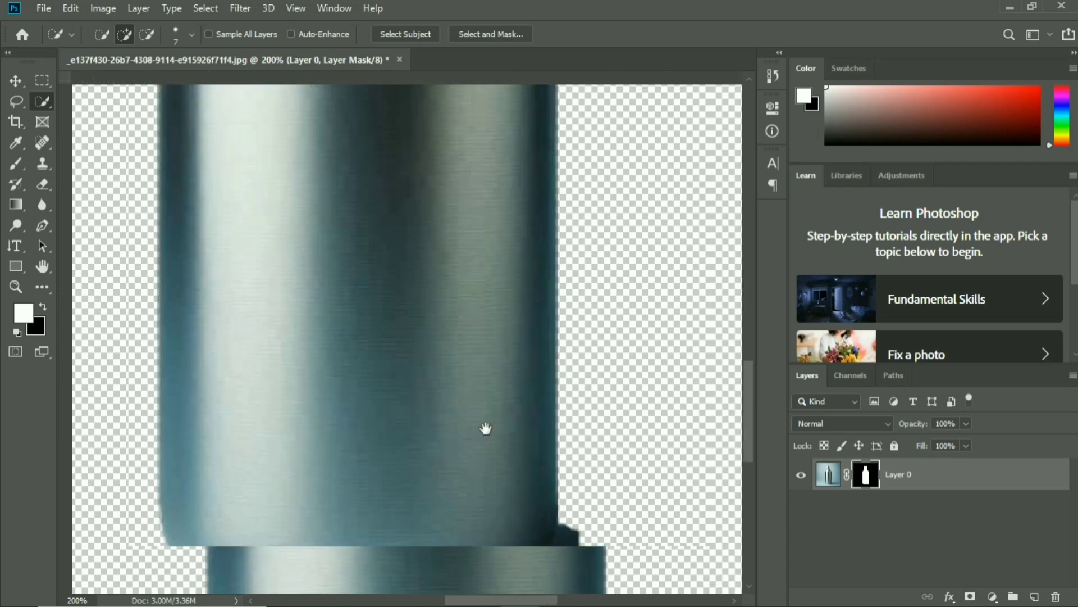
pyautogui.click(14, 160)
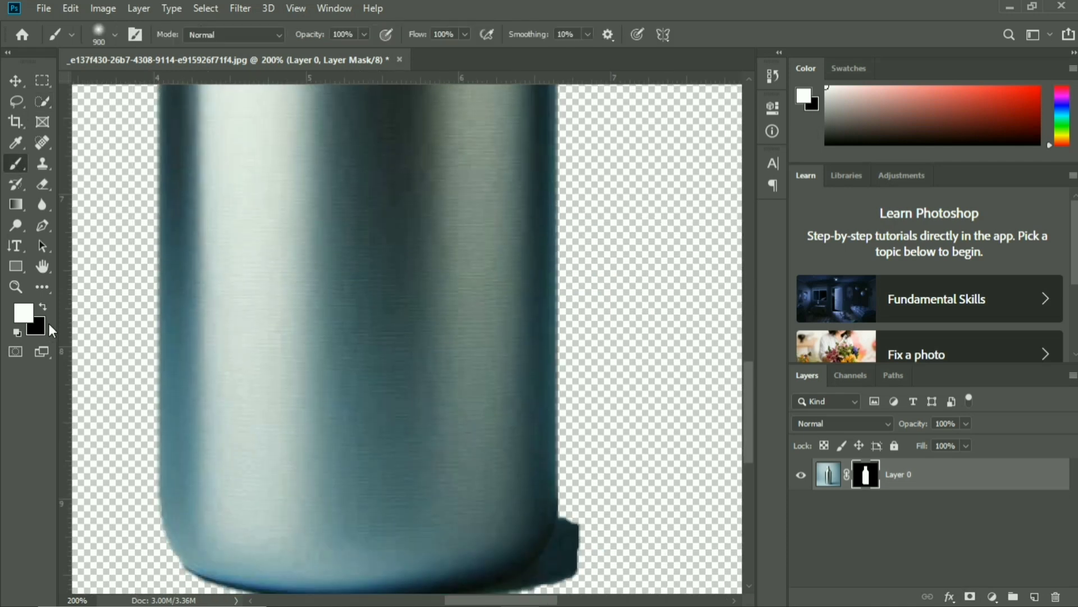
pyautogui.click(42, 308)
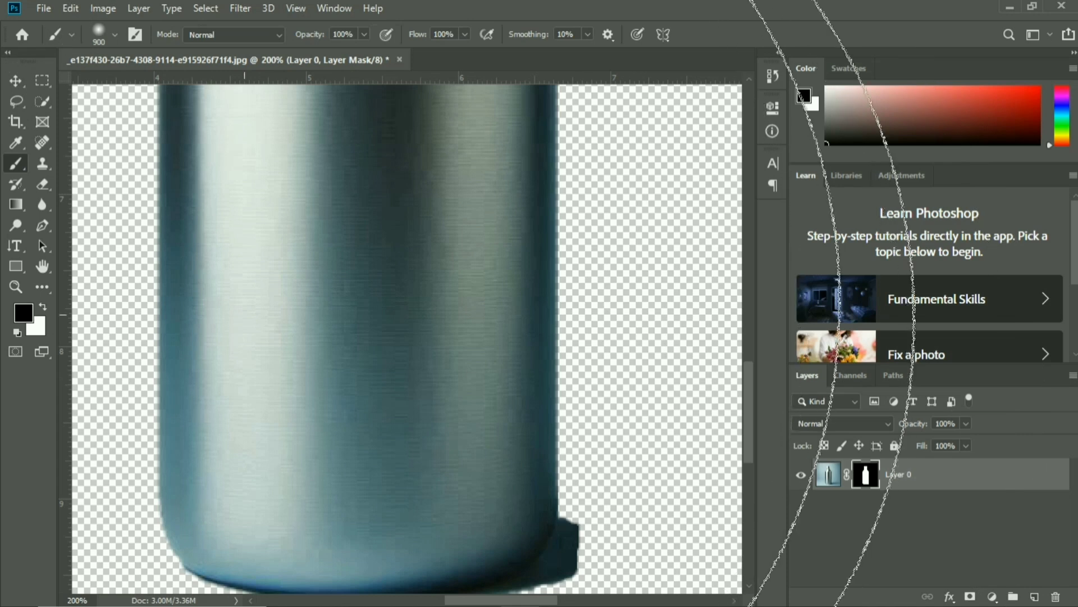
pyautogui.press('[')
pyautogui.press('[')
pyautogui.press('[')
pyautogui.press('[')
pyautogui.press('[')
pyautogui.press('[')
pyautogui.press('[')
pyautogui.press('[')
pyautogui.press('[')
pyautogui.press('[')
pyautogui.press('[')
pyautogui.press('[')
pyautogui.press('[')
pyautogui.press('[')
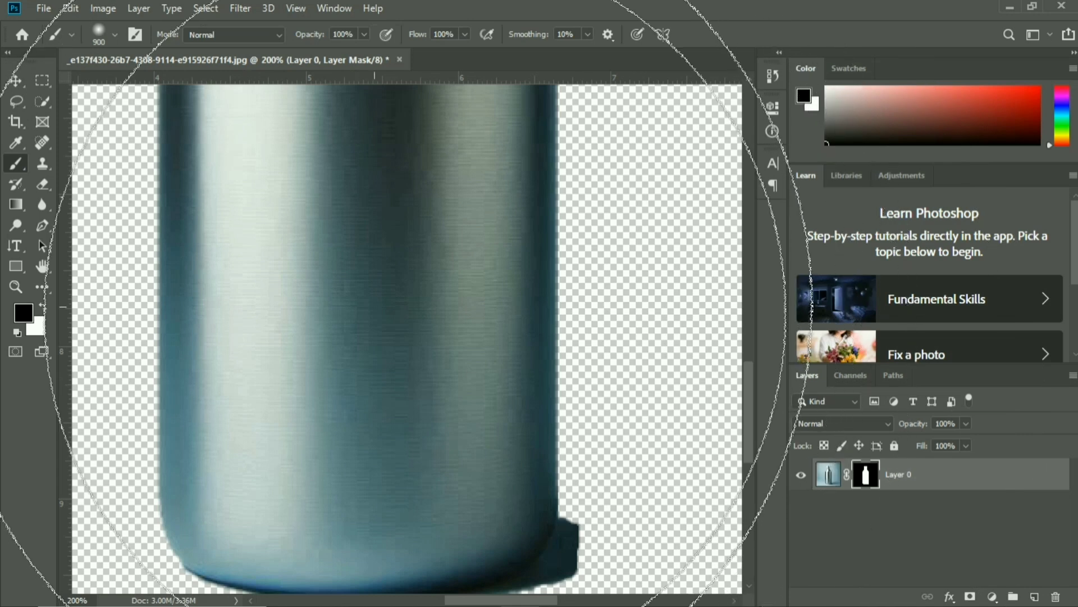
pyautogui.press('[')
pyautogui.press('[')
pyautogui.press('[')
pyautogui.press('[')
pyautogui.press('[')
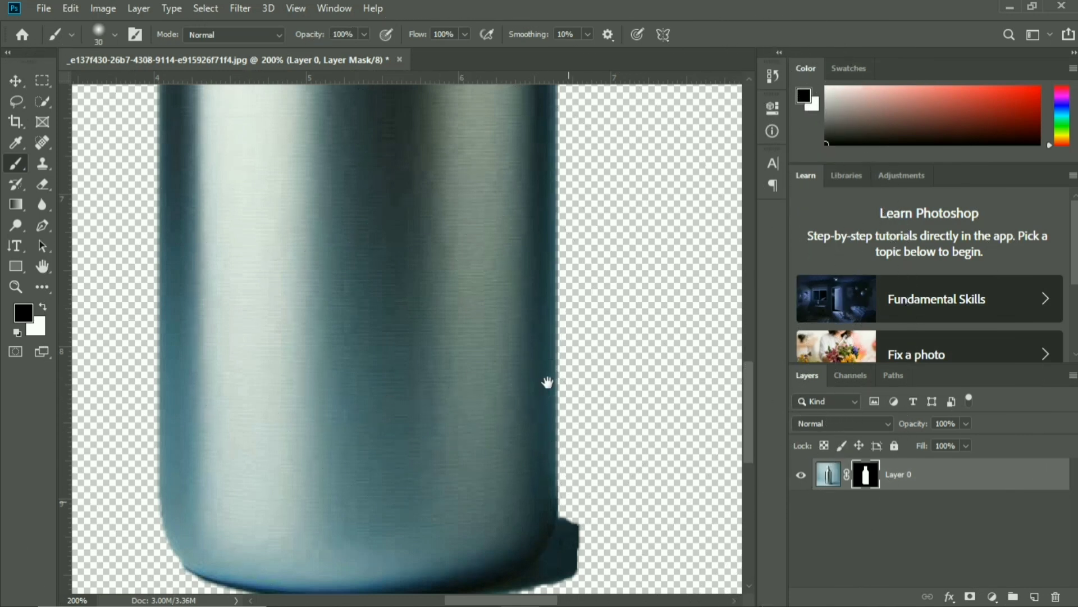
pyautogui.scroll(-3, 549, 370)
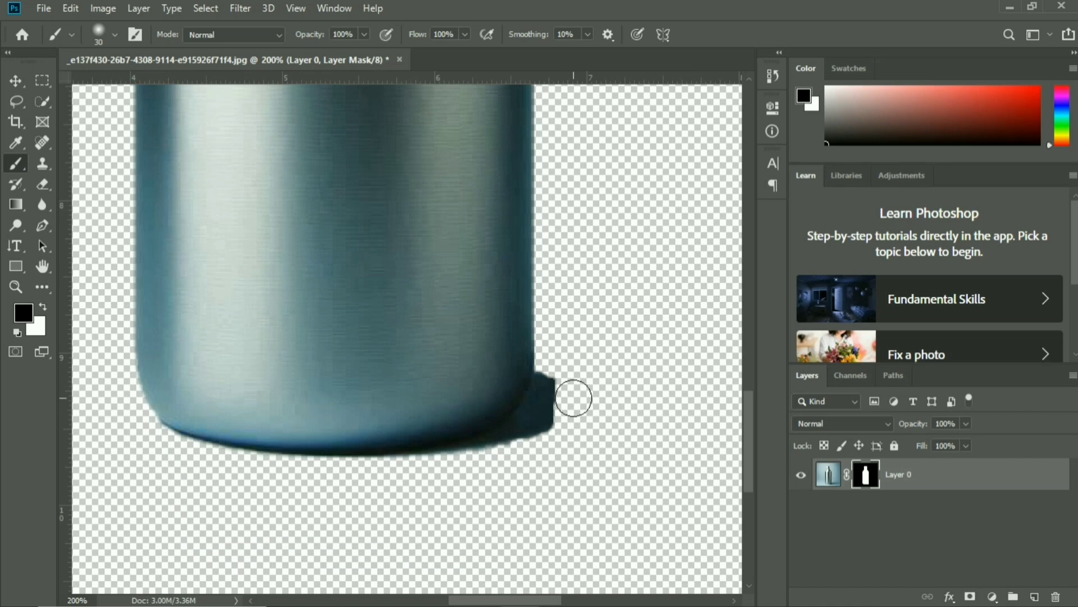
pyautogui.press('[')
pyautogui.press('[')
pyautogui.press('[')
pyautogui.hotkey('ctrl', '+')
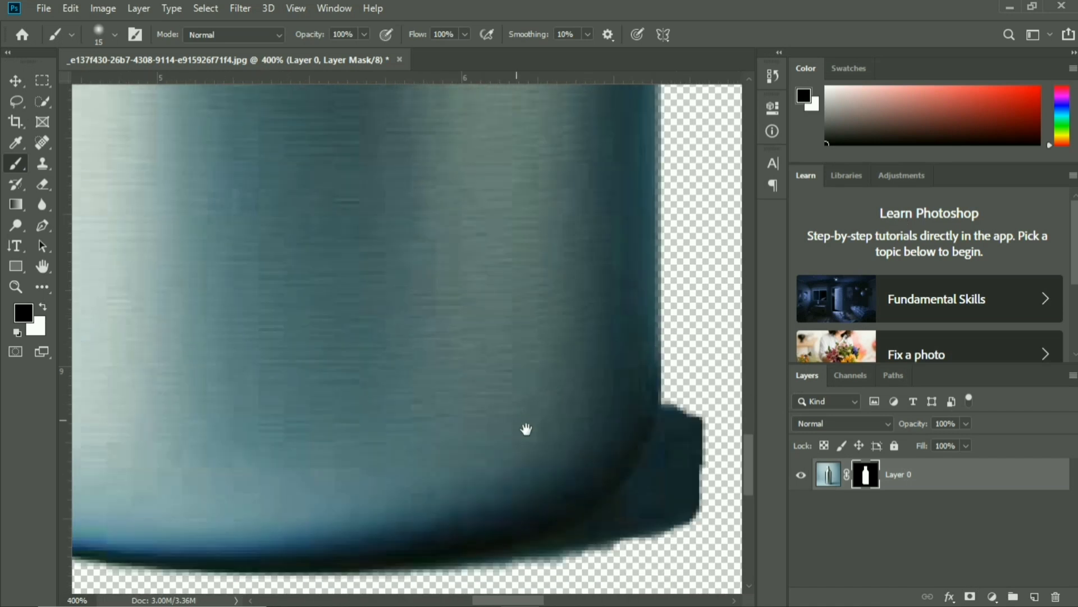
pyautogui.moveTo(525, 428); pyautogui.dragTo(402, 241)
pyautogui.moveTo(578, 278); pyautogui.dragTo(300, 382)
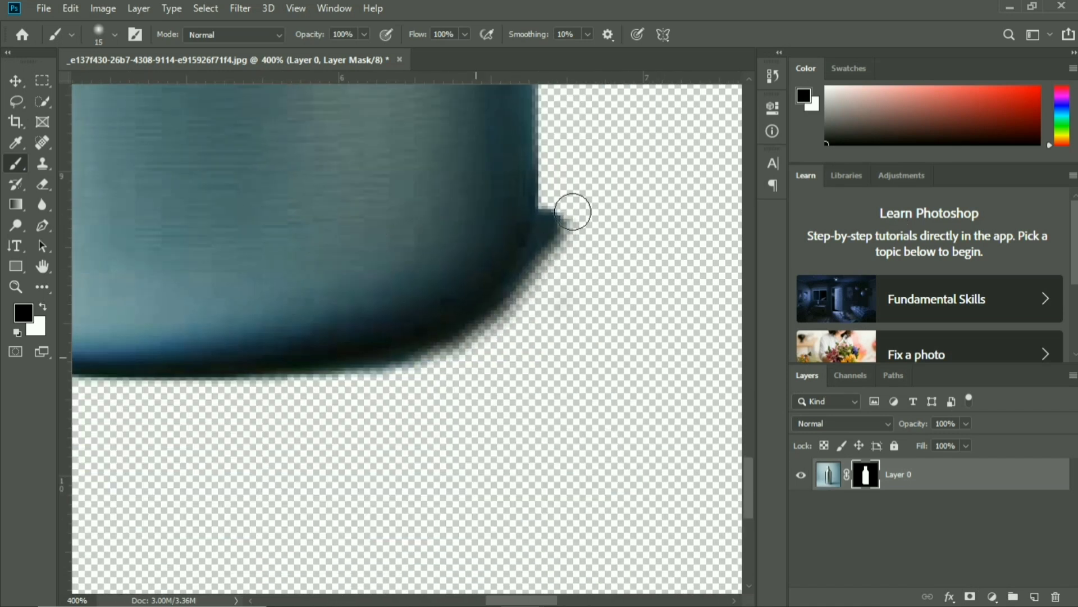
# - Clean up the remaining mask edges around the bottle's base with progressively smaller black brush strokes
pyautogui.moveTo(573, 212); pyautogui.dragTo(557, 268)
pyautogui.press('[')
pyautogui.press('[')
pyautogui.press('[')
pyautogui.press('[')
pyautogui.press('[')
pyautogui.press('[')
pyautogui.press('[')
pyautogui.moveTo(550, 225)
pyautogui.mouseDown()
pyautogui.moveTo(409, 359)
pyautogui.moveTo(270, 382)
pyautogui.moveTo(469, 331)
pyautogui.moveTo(548, 189)
pyautogui.mouseUp()
pyautogui.hotkey('ctrl', '-')
pyautogui.hotkey('ctrl', '-')
pyautogui.moveTo(313, 367)
pyautogui.mouseDown()
pyautogui.moveTo(549, 472)
pyautogui.moveTo(495, 156)
pyautogui.mouseUp()
pyautogui.hotkey('ctrl', '+')
pyautogui.hotkey('ctrl', '+')
pyautogui.moveTo(606, 265)
pyautogui.mouseDown()
pyautogui.moveTo(358, 266)
pyautogui.moveTo(730, 259)
pyautogui.moveTo(373, 269)
pyautogui.moveTo(431, 266)
pyautogui.moveTo(179, 239)
pyautogui.mouseUp()
pyautogui.hotkey('ctrl', '-')
pyautogui.hotkey('ctrl', '-')
pyautogui.hotkey('ctrl', '-')
pyautogui.hotkey('ctrl', '-')
pyautogui.hotkey('ctrl', '-')
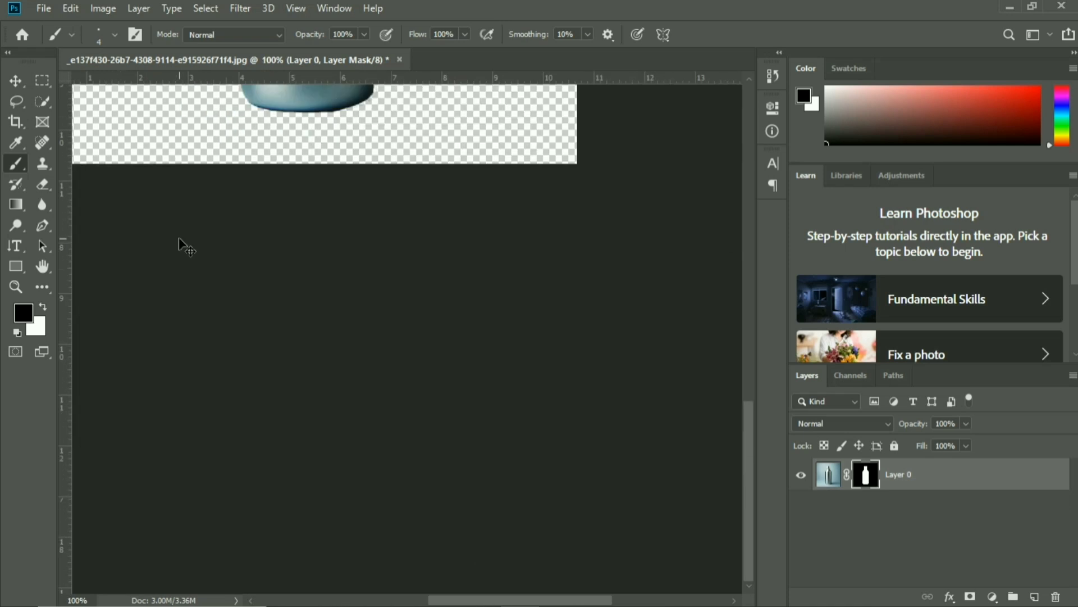
pyautogui.press('v')
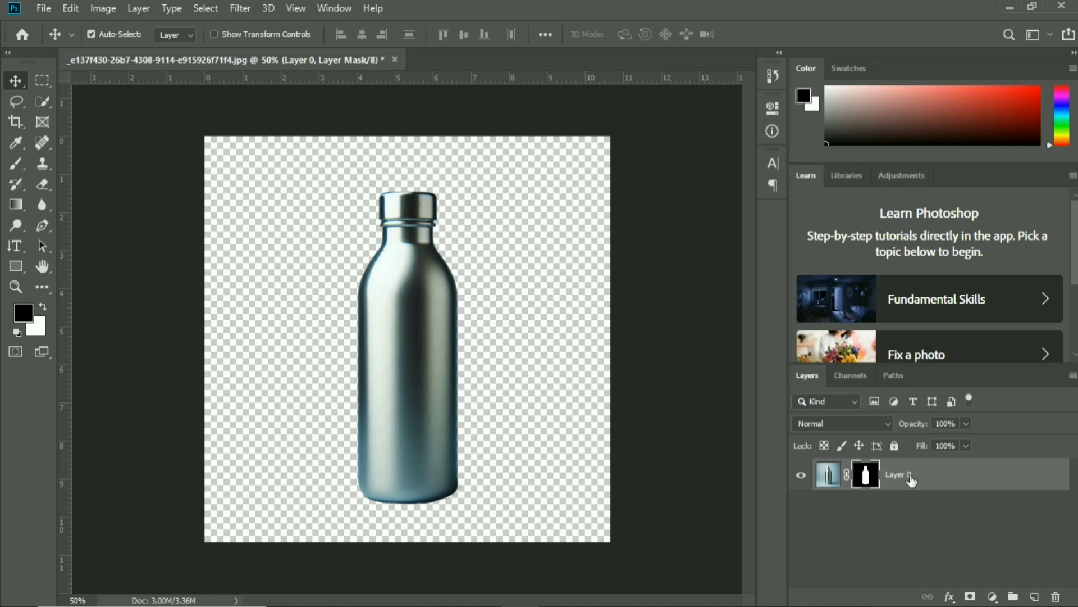
# - Add a Hue/Saturation adjustment layer with Saturation -100 and clip it to the bottle layer
pyautogui.click(992, 596)
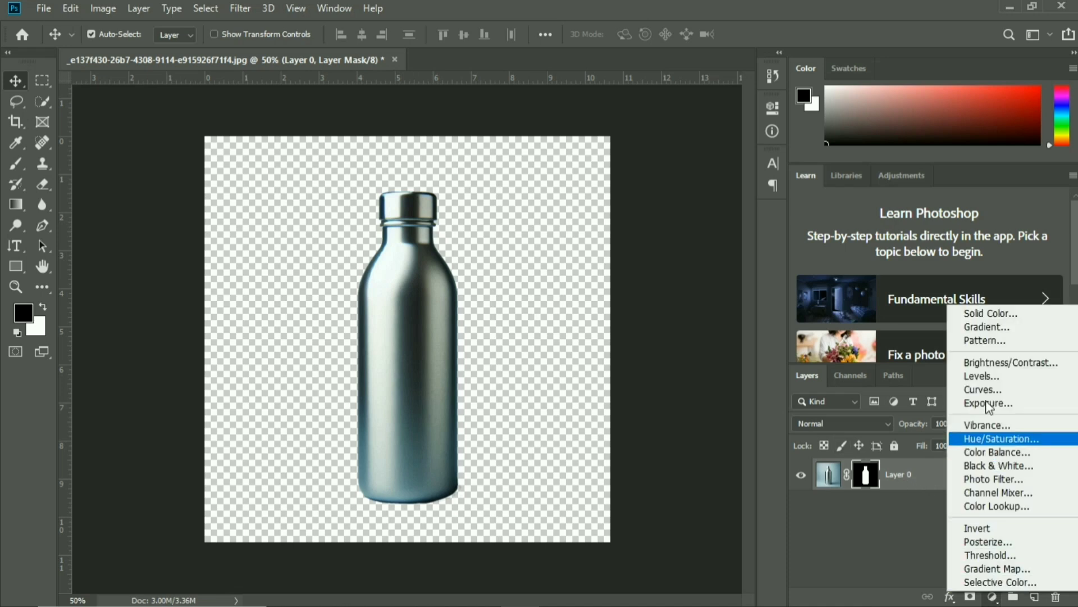
pyautogui.click(1001, 437)
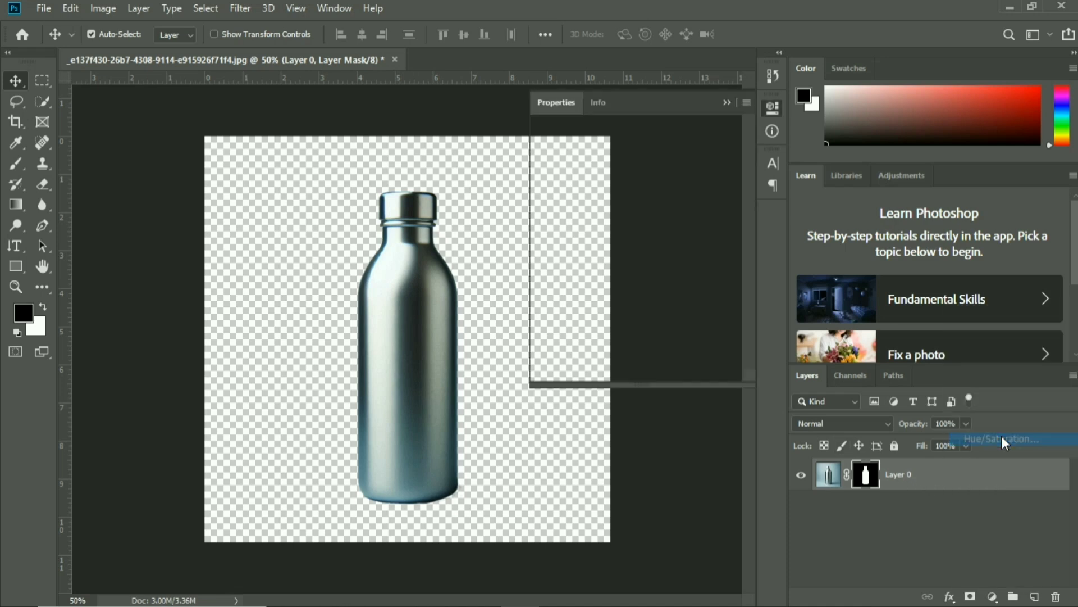
pyautogui.moveTo(638, 246); pyautogui.dragTo(534, 247)
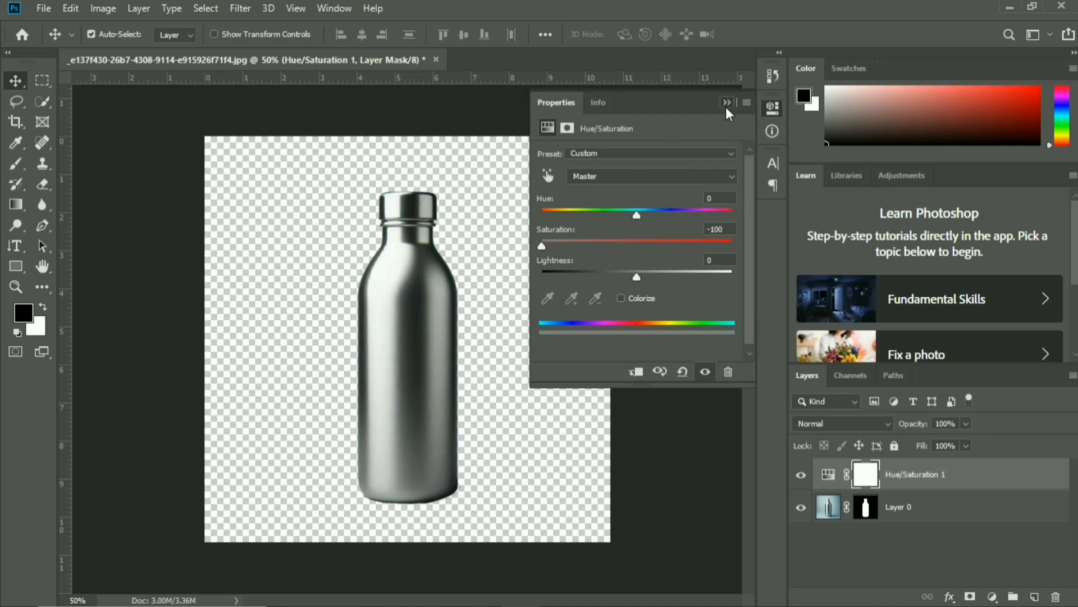
pyautogui.click(726, 102)
pyautogui.rightClick(959, 483)
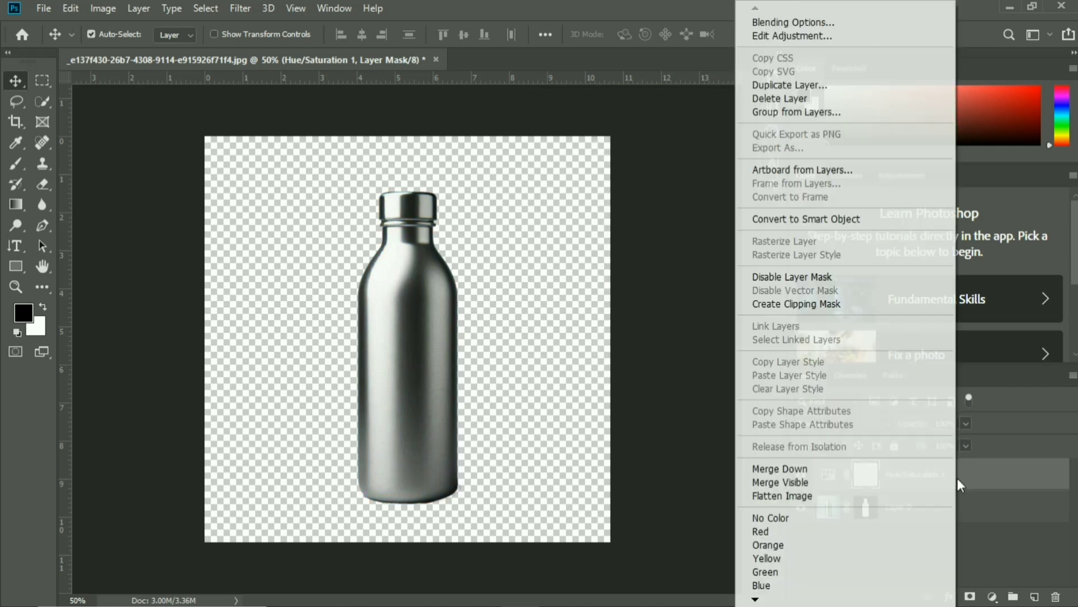
pyautogui.click(805, 303)
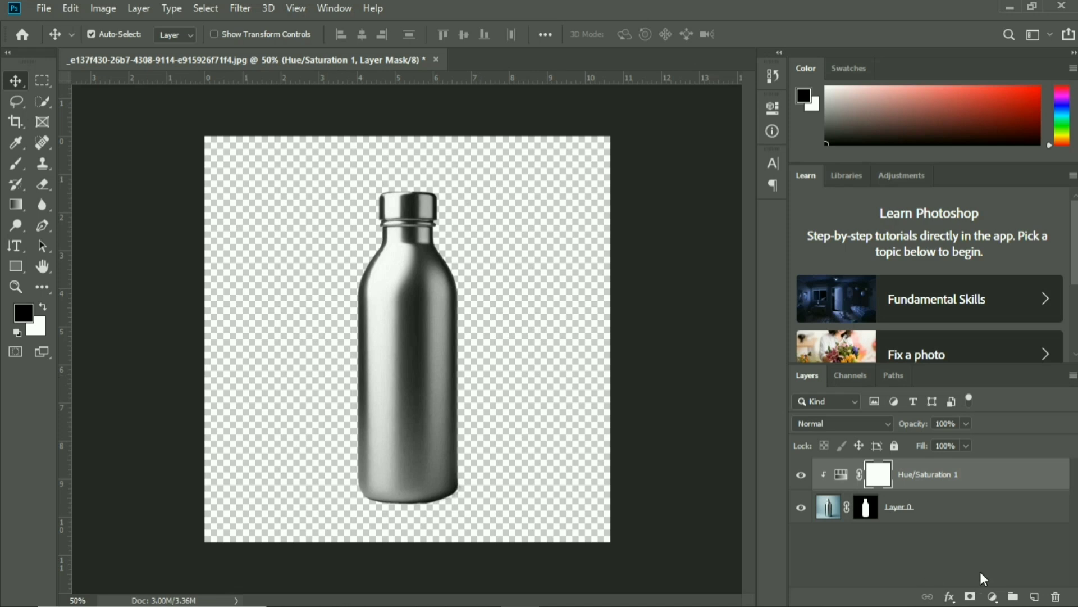
# - Create a Solid Color fill layer with colour 5500ff and place it beneath the bottle layer
pyautogui.click(977, 510)
pyautogui.click(993, 596)
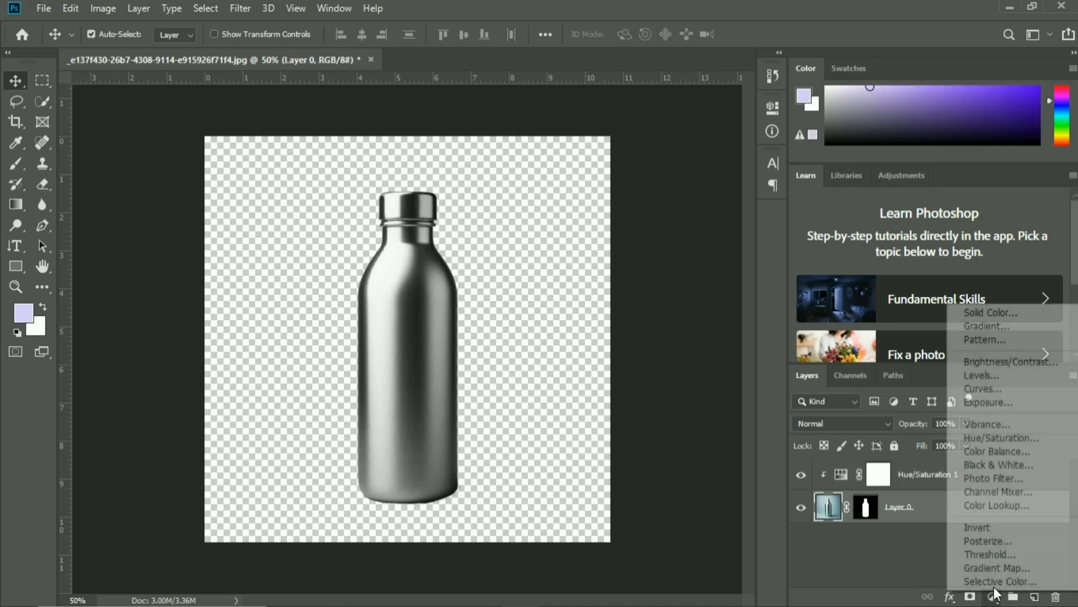
pyautogui.click(972, 312)
pyautogui.write('5500ff')
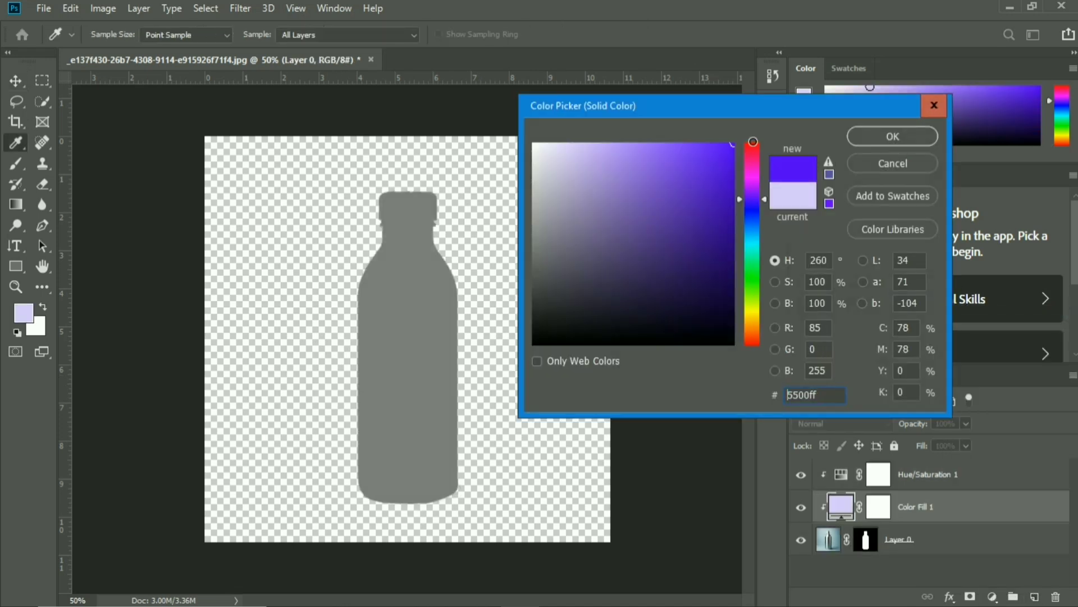
pyautogui.click(892, 136)
pyautogui.moveTo(921, 509); pyautogui.dragTo(925, 561)
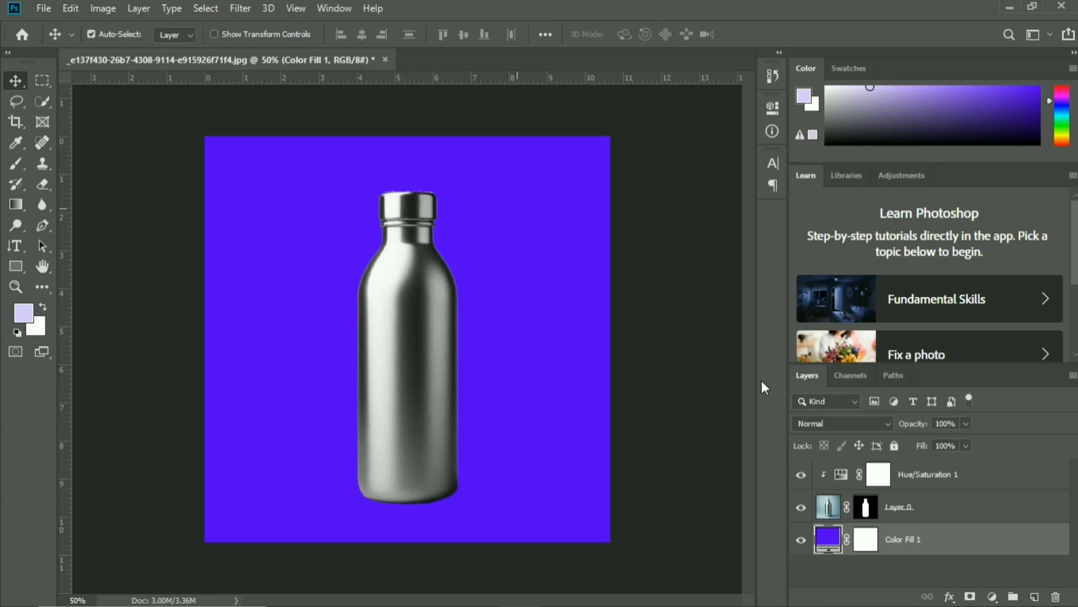
# - Paint black on the bottle's layer mask with a 4 px brush to hide the stray specks along the cap's top edge
pyautogui.click(868, 507)
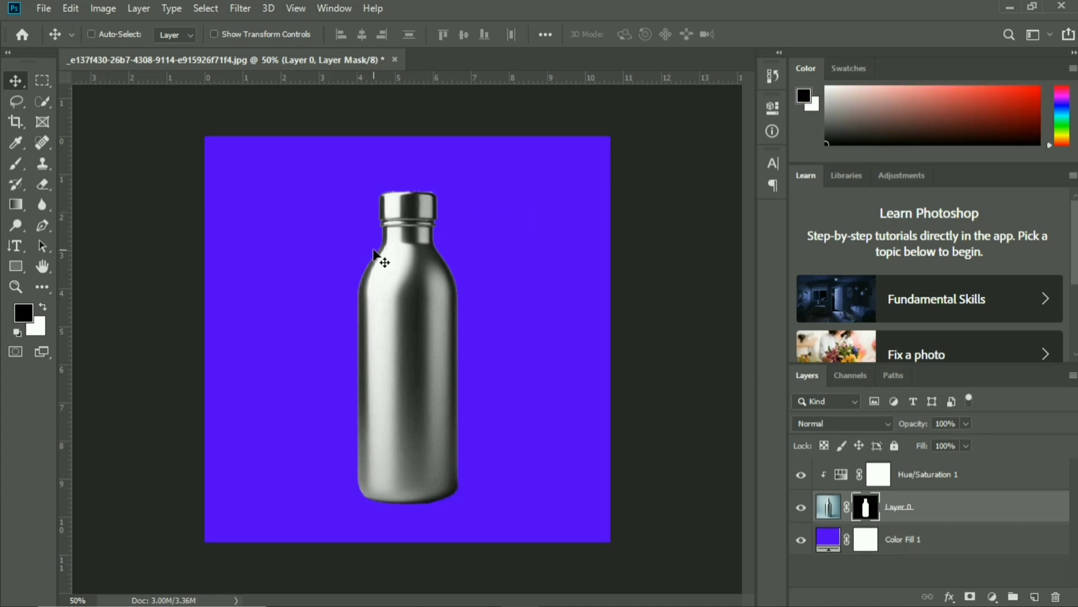
pyautogui.hotkey('ctrl', '+')
pyautogui.hotkey('ctrl', '+')
pyautogui.moveTo(334, 162); pyautogui.dragTo(350, 291)
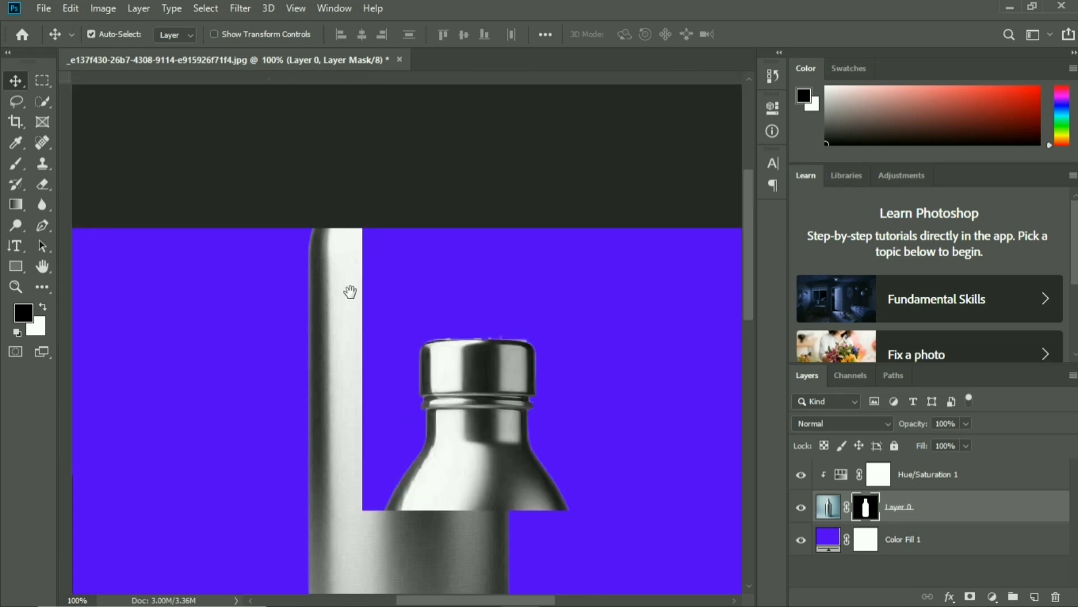
pyautogui.scroll(1, 429, 337)
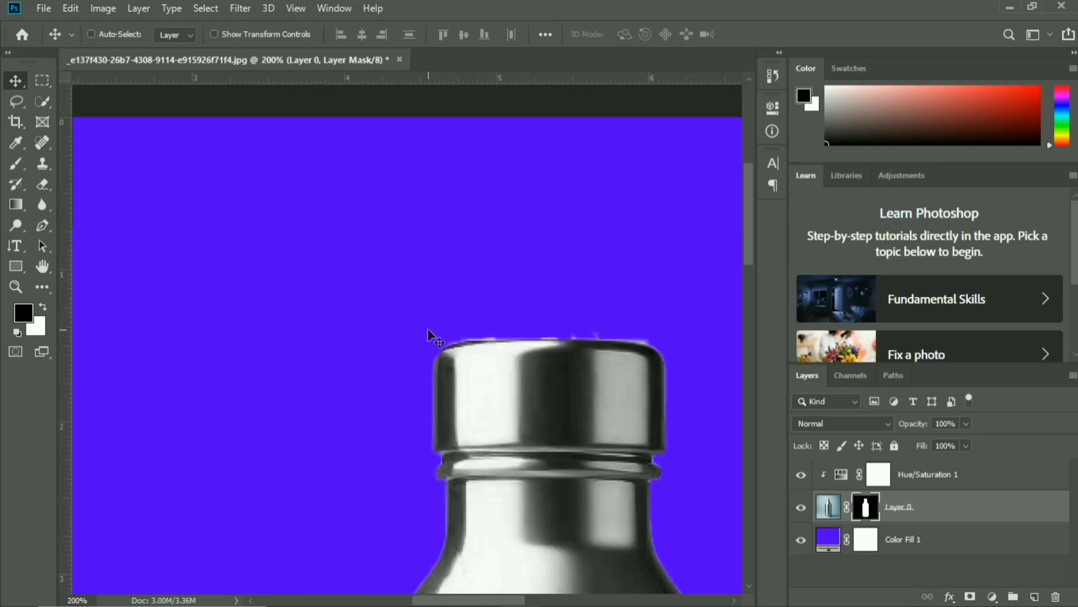
pyautogui.scroll(1, 428, 337)
pyautogui.moveTo(539, 361); pyautogui.dragTo(236, 354)
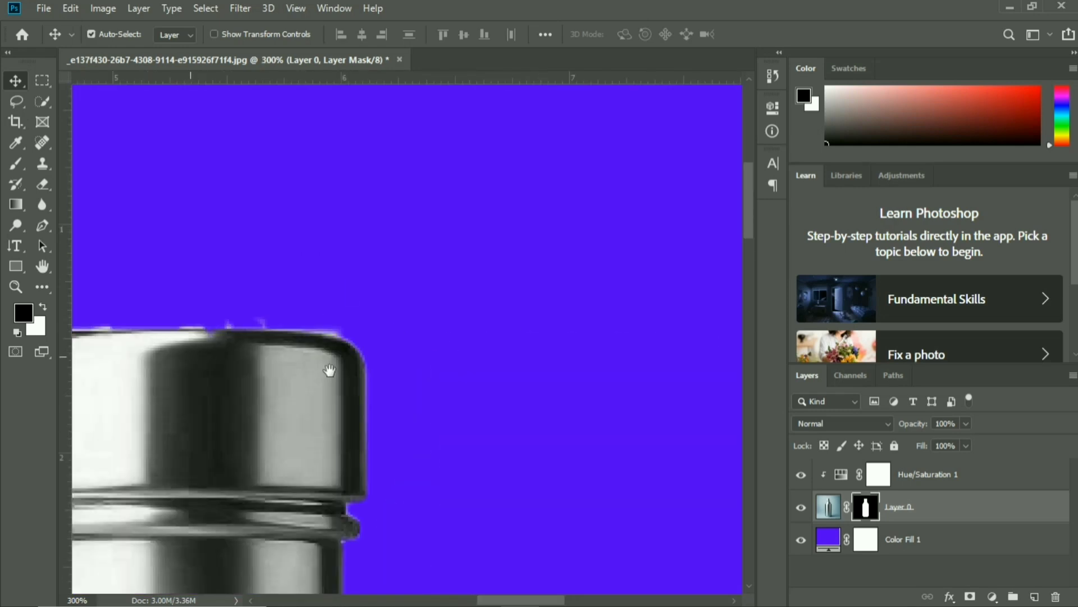
pyautogui.moveTo(330, 371); pyautogui.dragTo(471, 385)
pyautogui.click(15, 163)
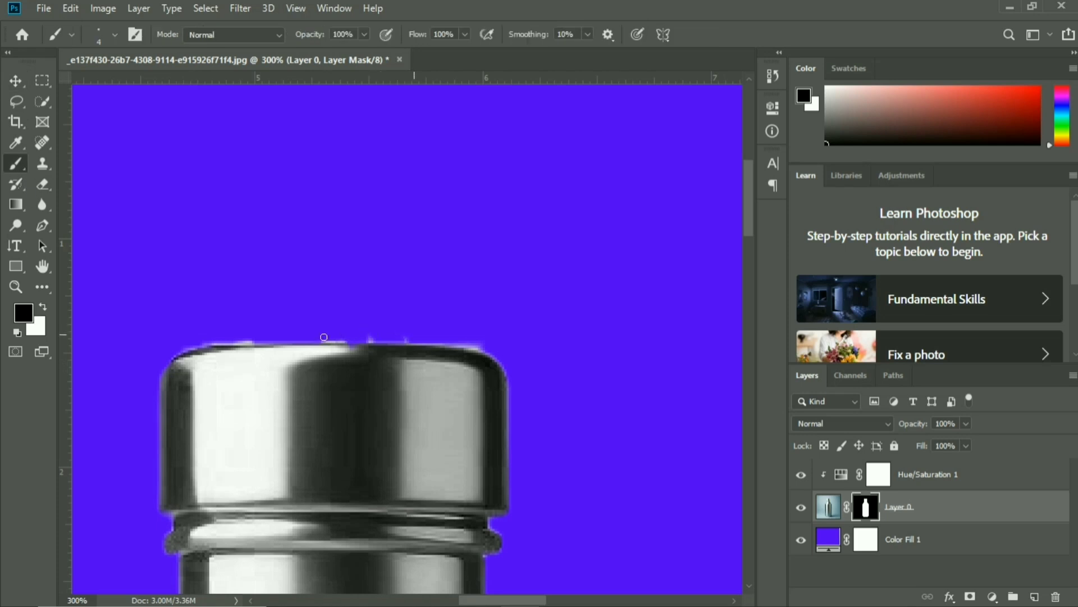
pyautogui.moveTo(405, 339); pyautogui.dragTo(495, 345)
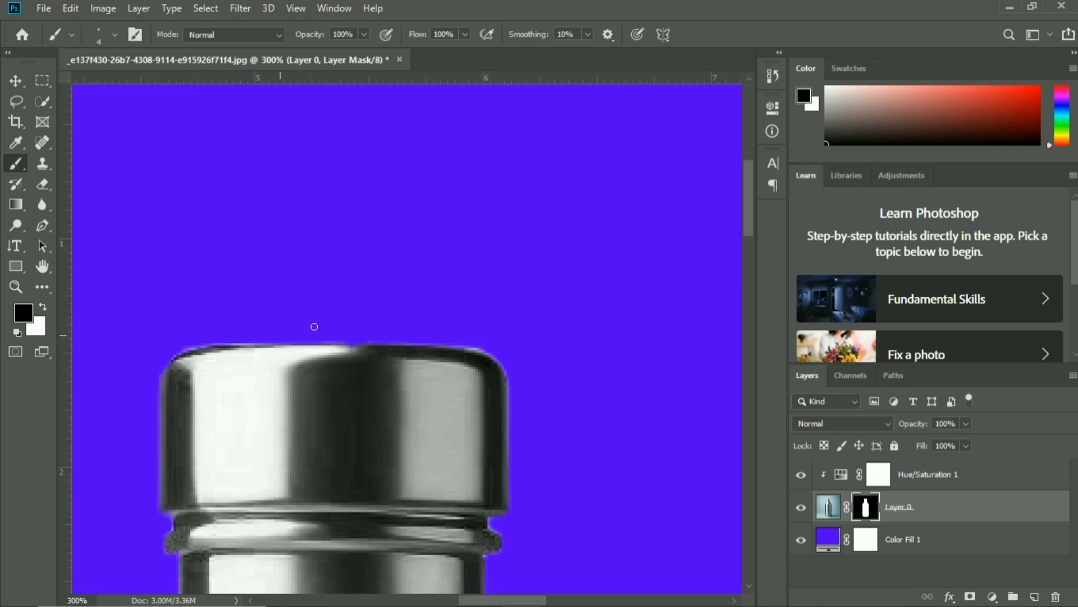
pyautogui.hotkey('ctrl', '-')
pyautogui.hotkey('ctrl', '-')
pyautogui.hotkey('ctrl', '-')
pyautogui.hotkey('ctrl', '-')
pyautogui.hotkey('ctrl', '-')
pyautogui.hotkey('ctrl', '+')
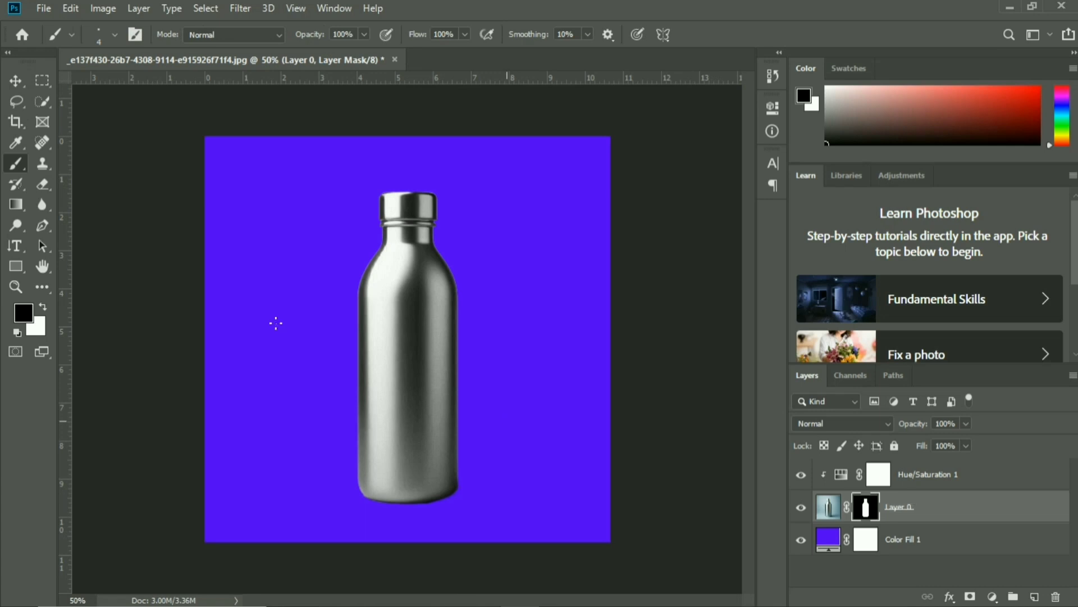
# - Draw a rectangle about 242 x 704 px over the bottle body, above the Hue/Saturation layer, and fill it red
pyautogui.click(15, 266)
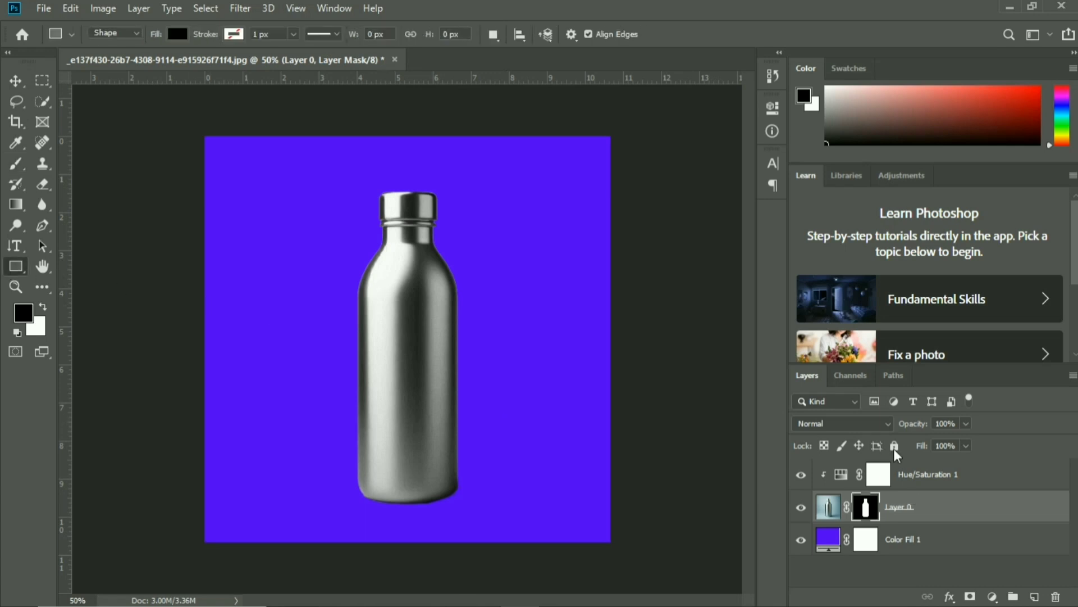
pyautogui.click(950, 479)
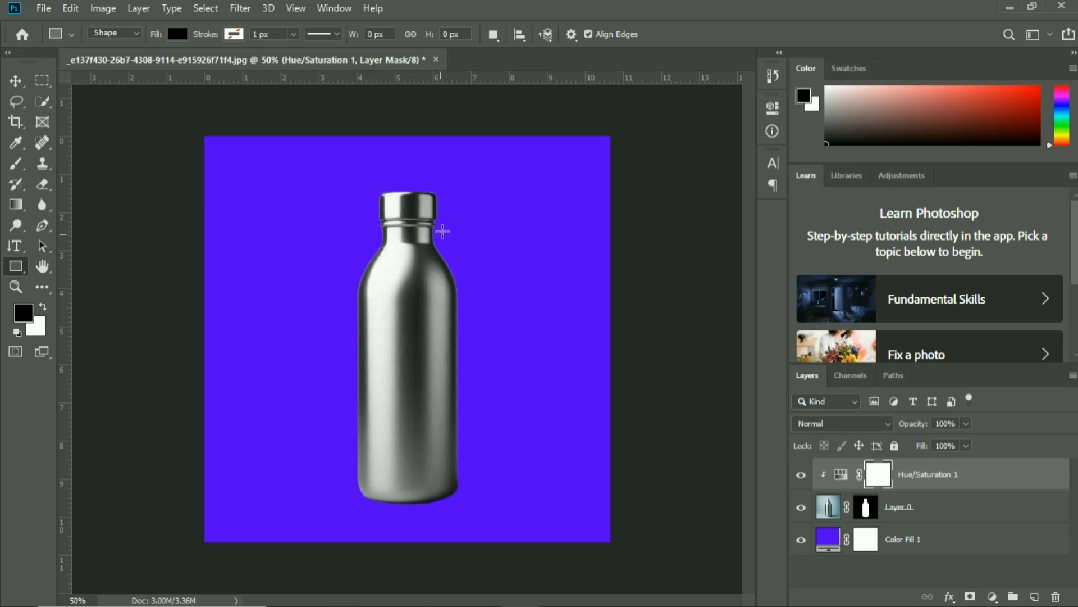
pyautogui.moveTo(450, 227)
pyautogui.mouseDown()
pyautogui.moveTo(365, 420)
pyautogui.moveTo(354, 505)
pyautogui.mouseUp()
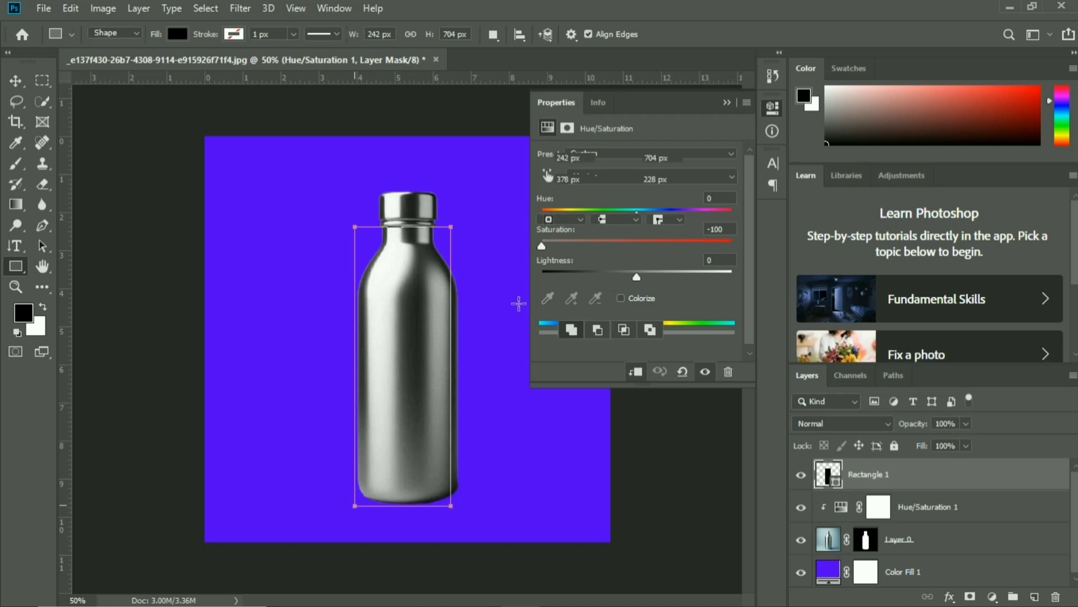
pyautogui.click(546, 203)
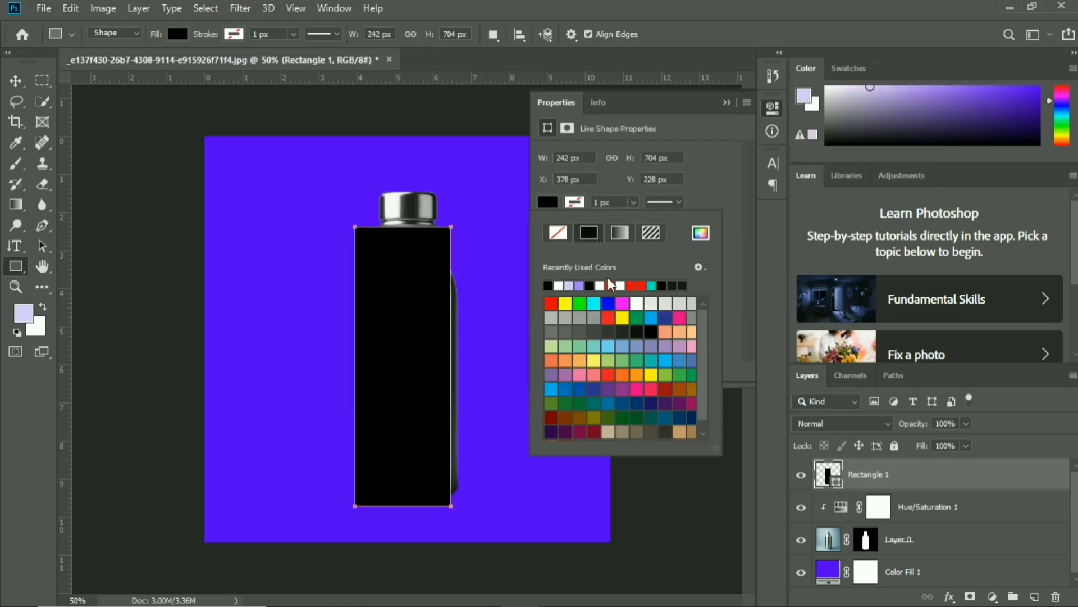
pyautogui.click(728, 104)
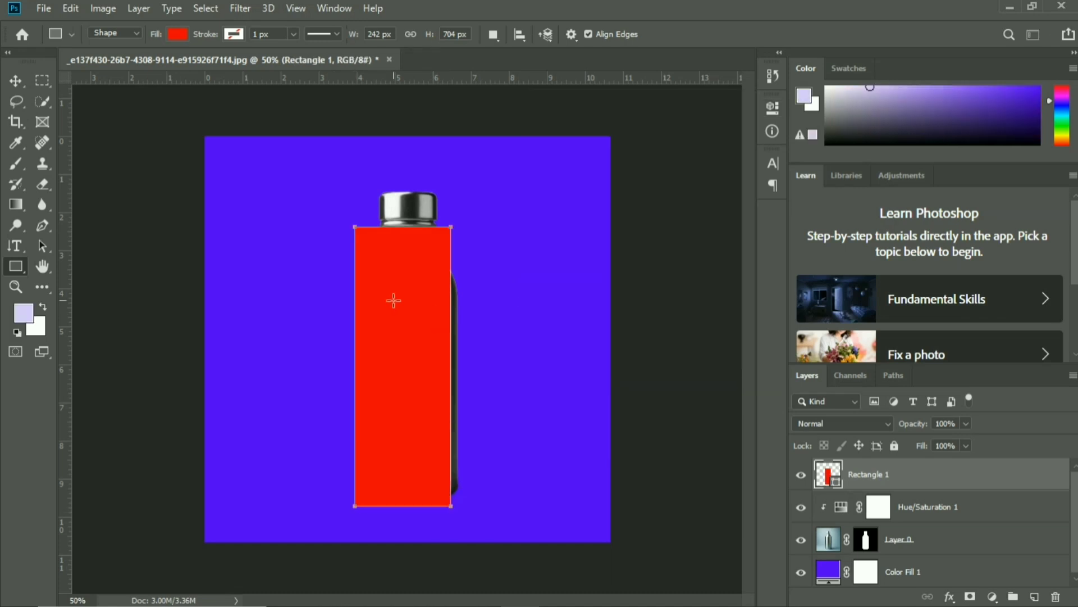
# - Widen the red rectangle to about 110% so it covers the bottle body's right edge
pyautogui.hotkey('ctrl', 't')
pyautogui.moveTo(452, 369); pyautogui.dragTo(460, 368)
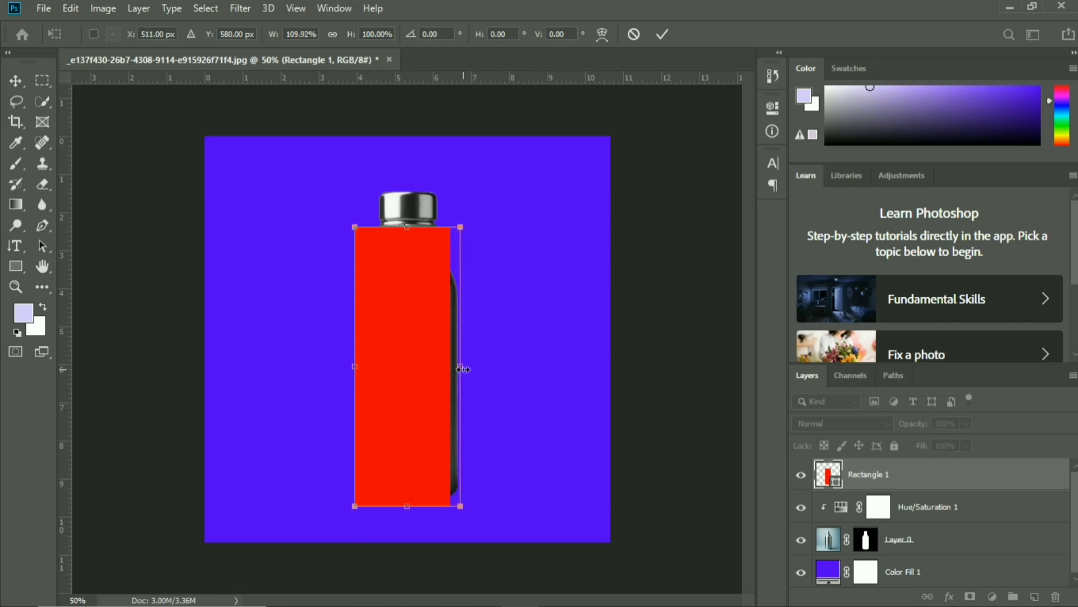
pyautogui.click(664, 41)
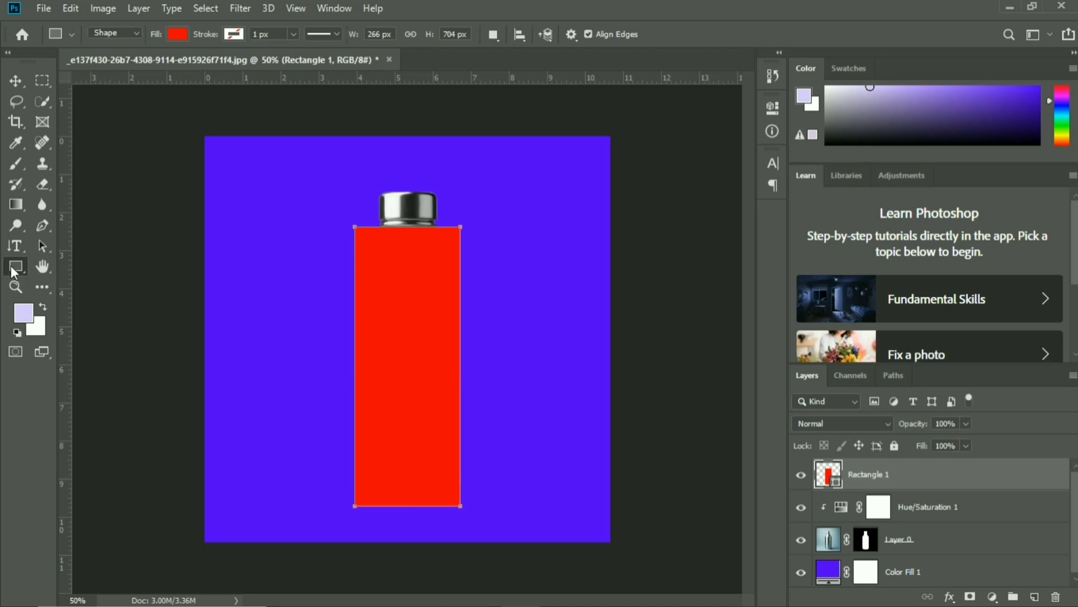
# - Convert the rectangle layer to a Smart Object and set its opacity to 60%
pyautogui.rightClick(874, 473)
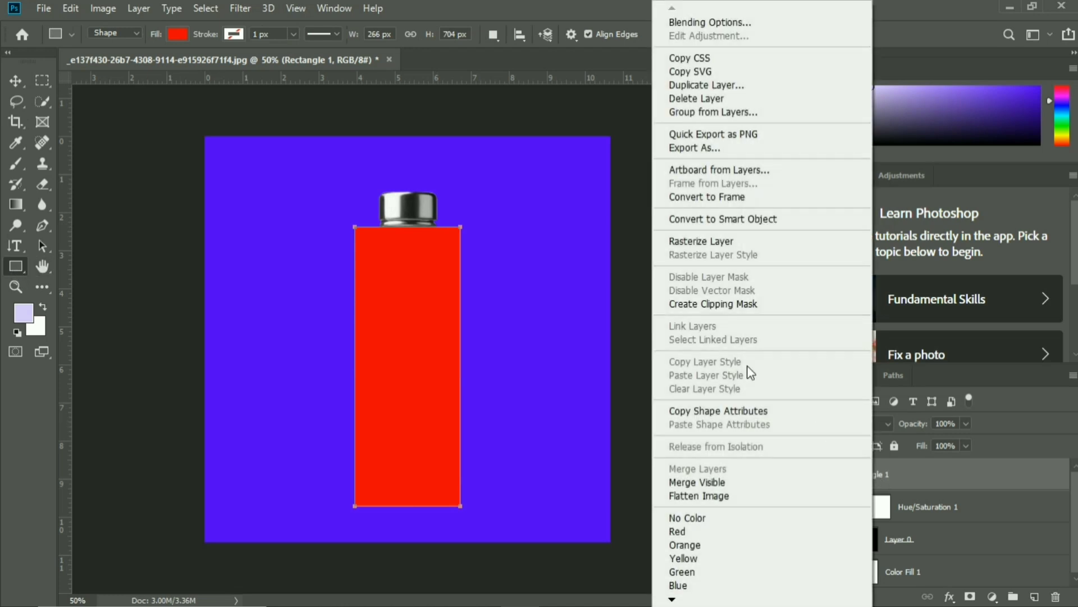
pyautogui.click(718, 223)
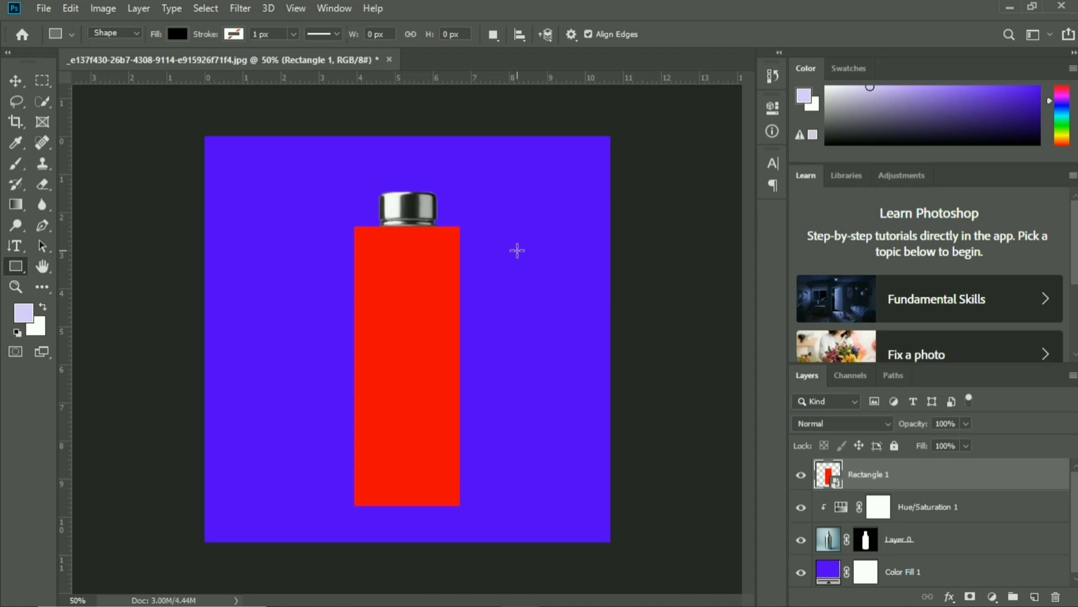
pyautogui.moveTo(918, 427); pyautogui.dragTo(884, 427)
pyautogui.press('Return')
# - Nudge the semi-transparent rectangle slightly to align it over the bottle body, checking its coverage down to the base
pyautogui.hotkey('ctrl', '+')
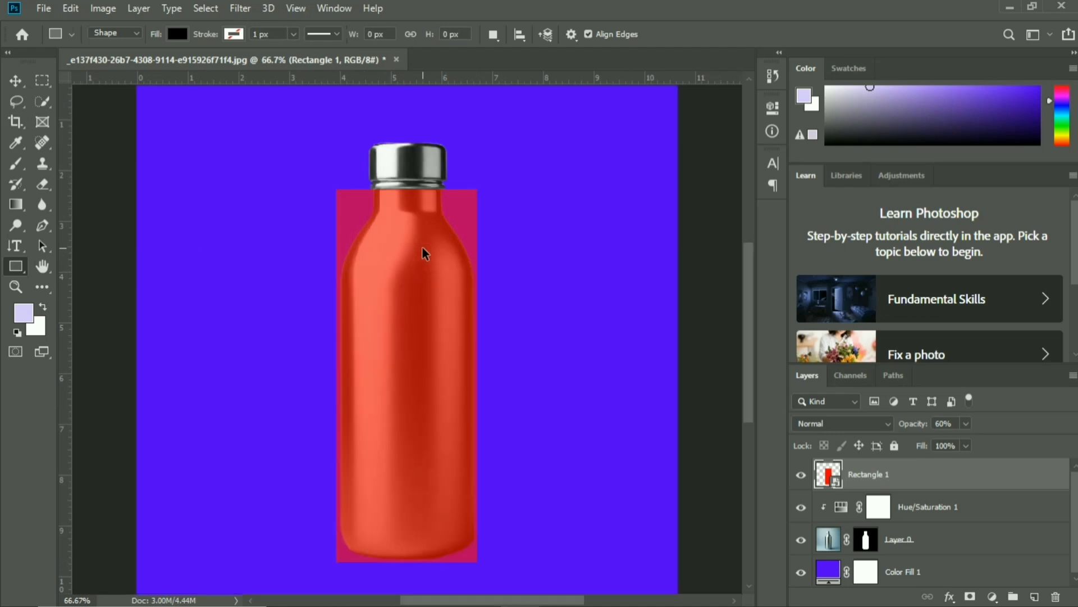
pyautogui.hotkey('ctrl', '+')
pyautogui.press('v')
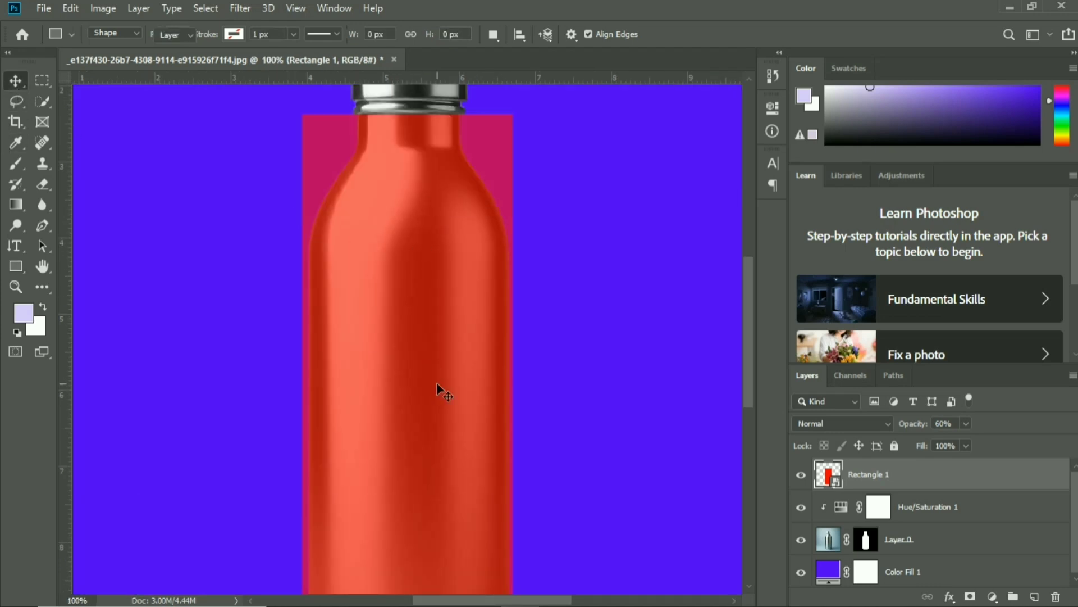
pyautogui.moveTo(428, 385); pyautogui.dragTo(415, 359)
pyautogui.scroll(-5, 408, 428)
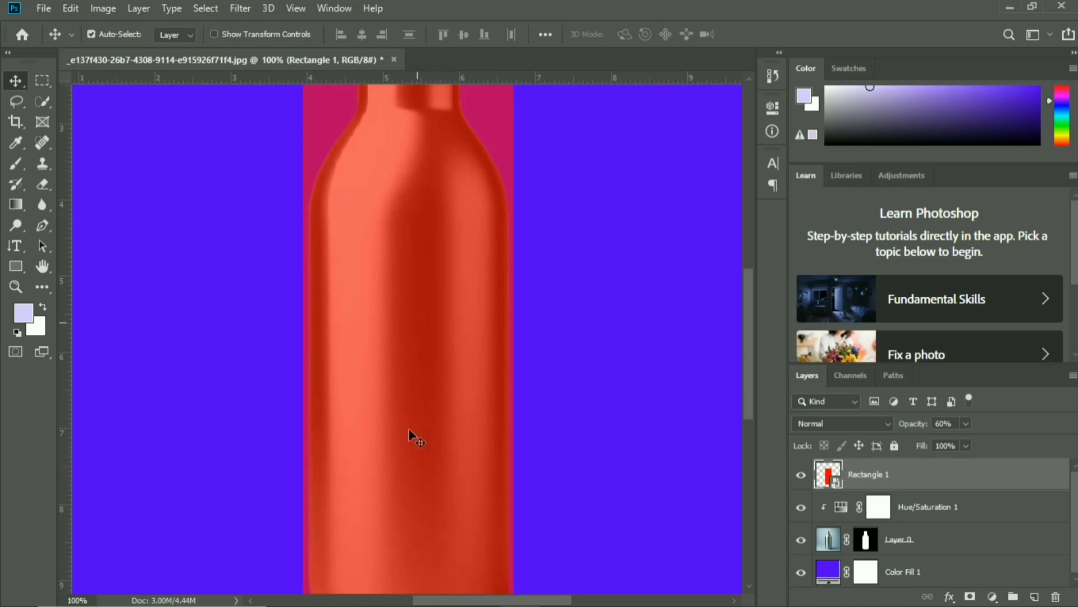
pyautogui.scroll(-2, 403, 468)
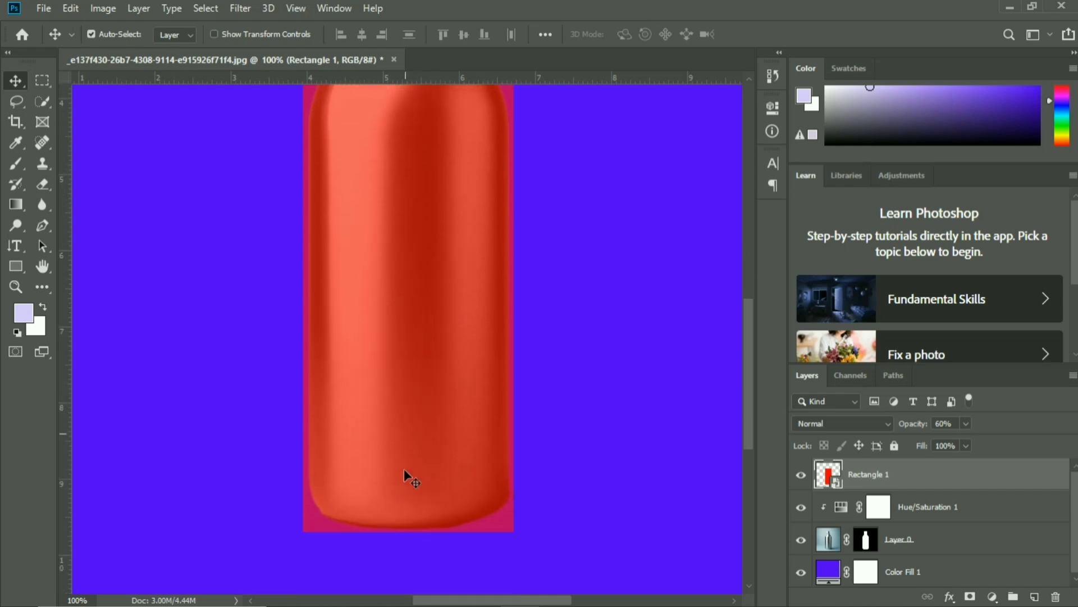
pyautogui.hotkey('ctrl', '-')
pyautogui.hotkey('ctrl', '-')
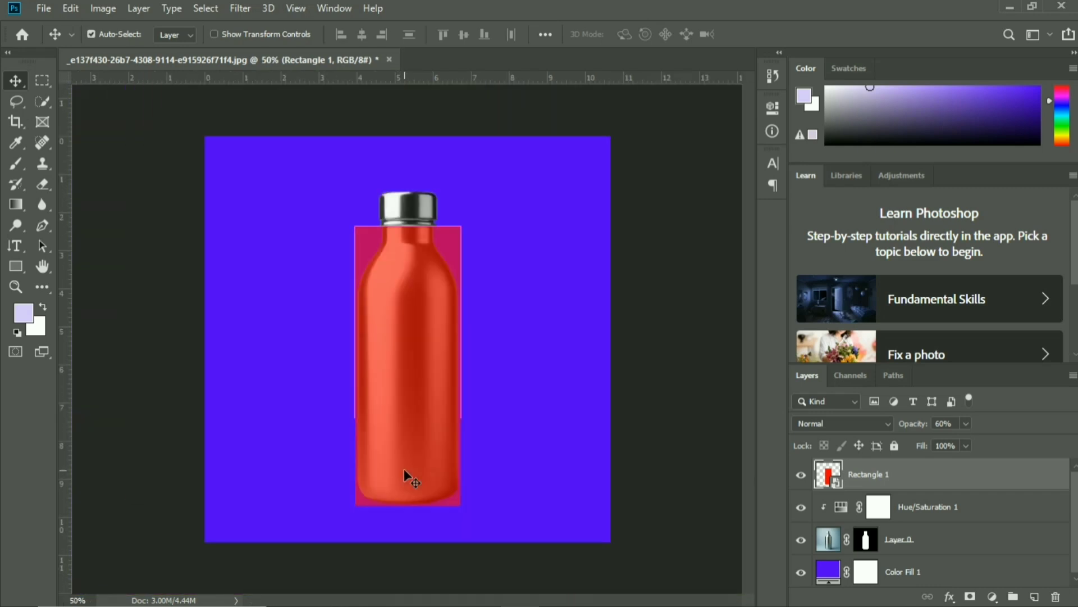
# - Rename the rectangle layer "bottle body" and clip it to the bottle with a clipping mask
pyautogui.doubleClick(889, 476)
pyautogui.write('bo')
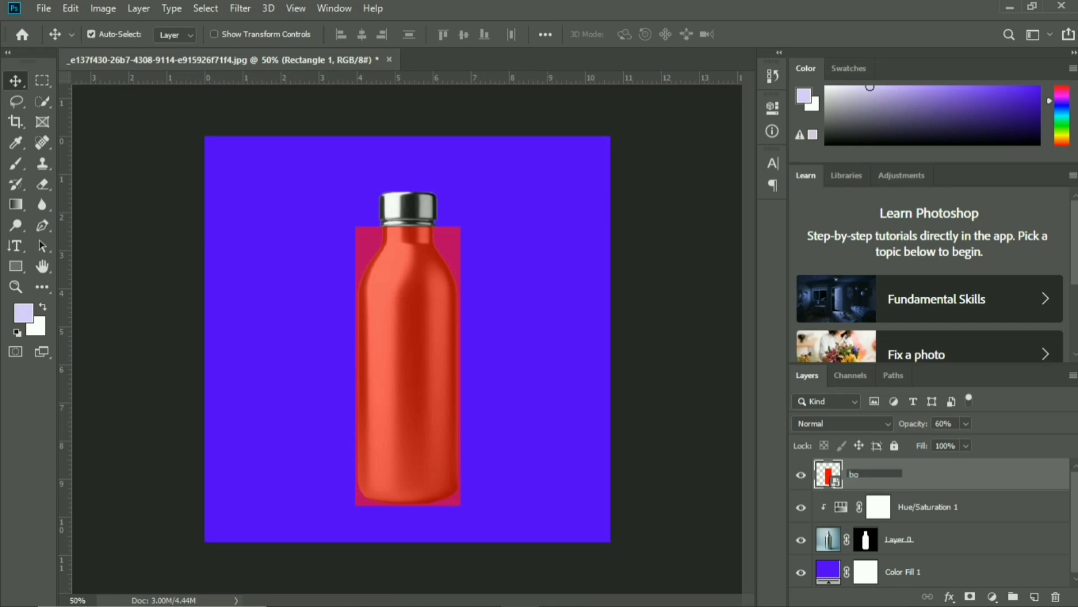
pyautogui.write('ttle body')
pyautogui.press('Return')
pyautogui.rightClick(909, 484)
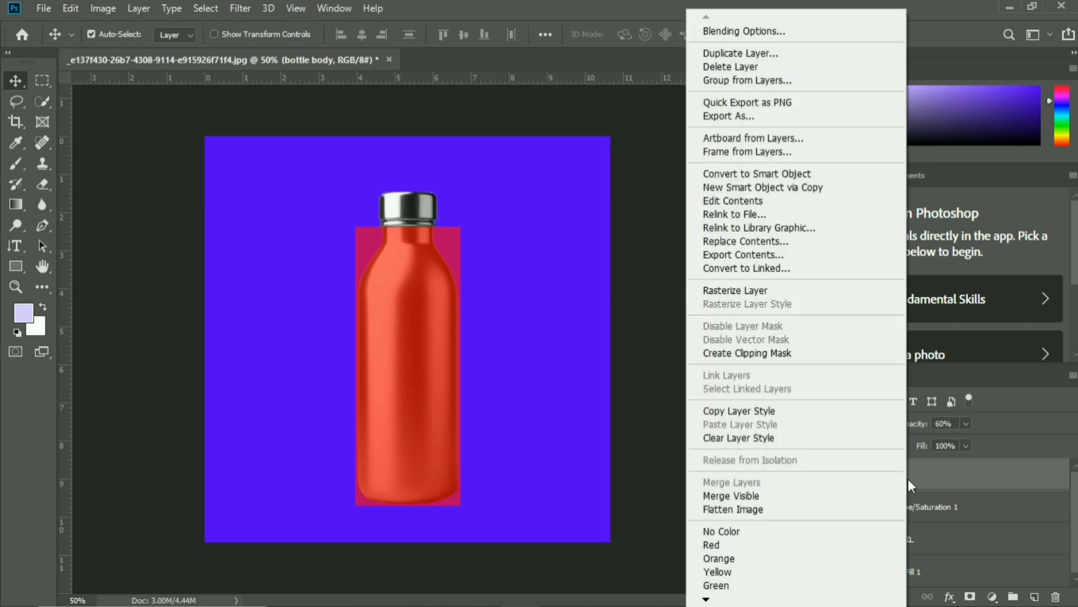
pyautogui.click(785, 351)
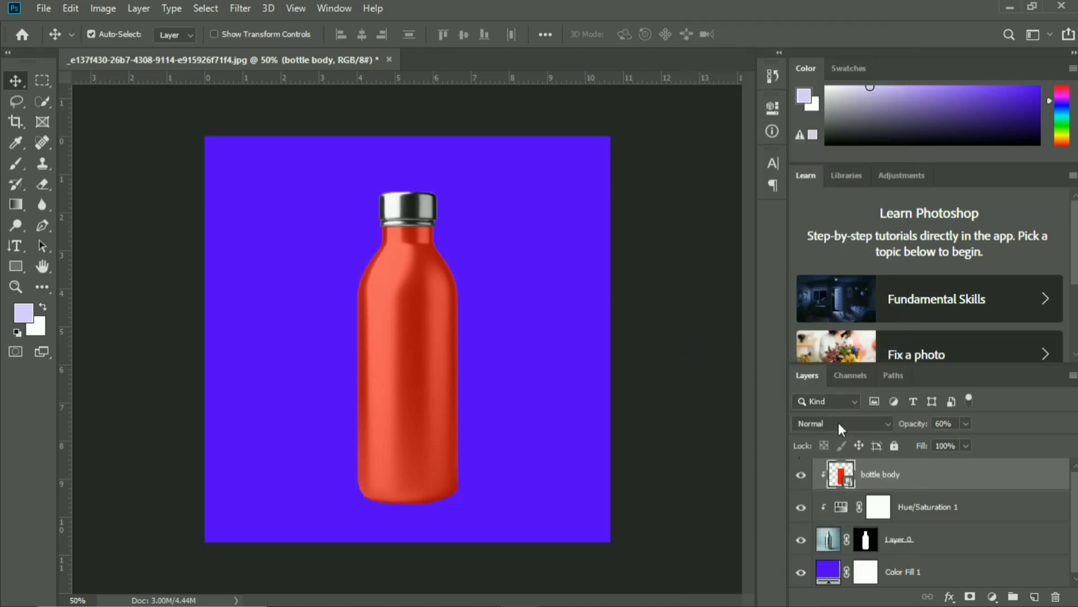
# - Set the bottle body layer's blend mode to Multiply
pyautogui.click(814, 424)
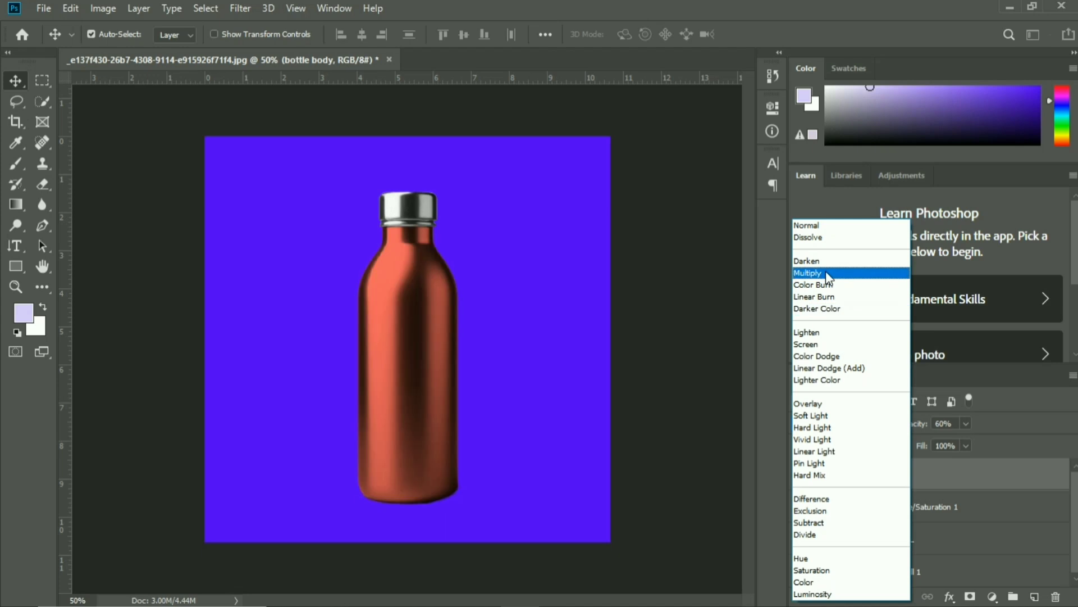
pyautogui.click(827, 274)
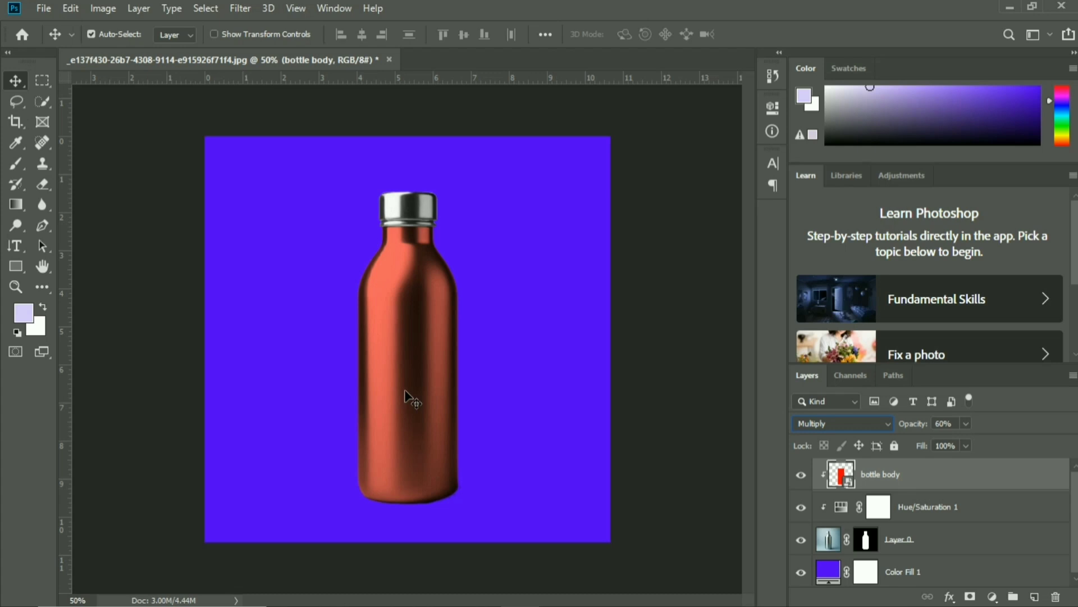
pyautogui.hotkey('ctrl', '-')
pyautogui.hotkey('ctrl', '+')
pyautogui.hotkey('ctrl', '+')
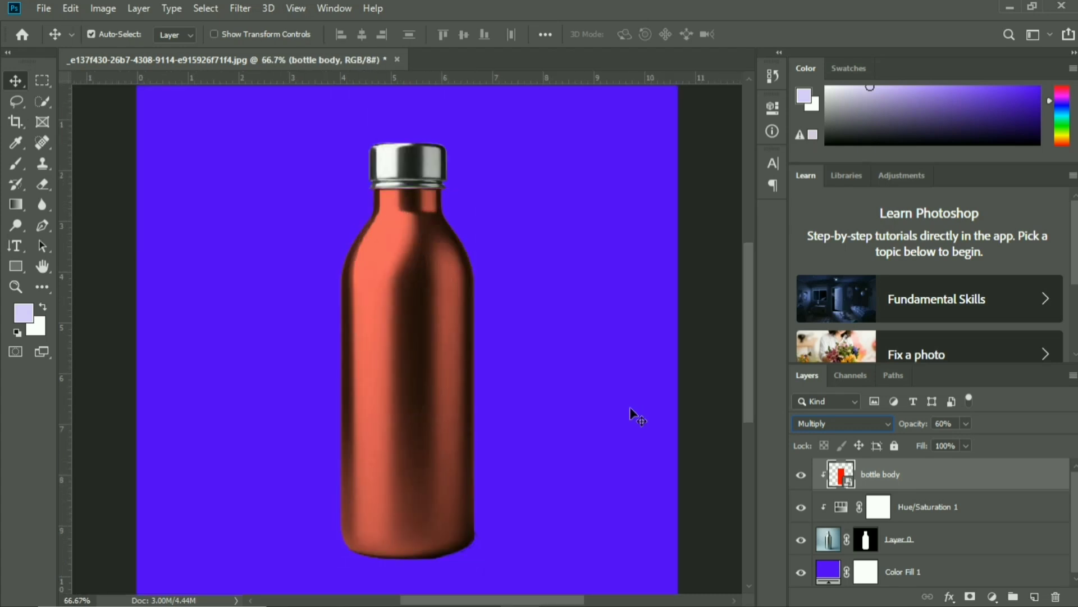
# - Open the bottle body Smart Object's contents and add the vertical text "mockup" in Montserrat Bold on the red rectangle
pyautogui.doubleClick(841, 475)
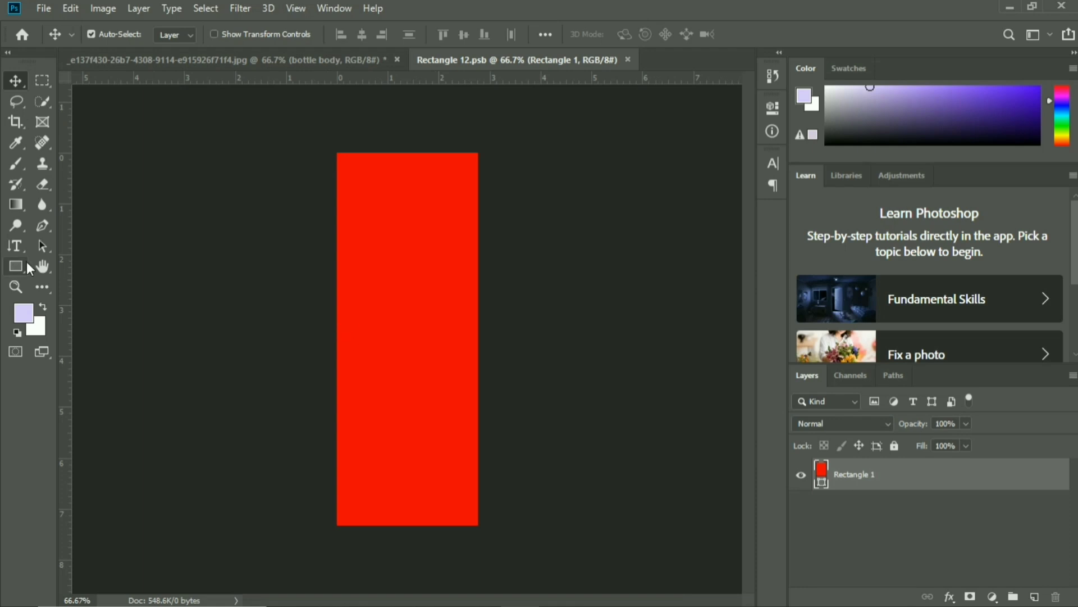
pyautogui.click(16, 246)
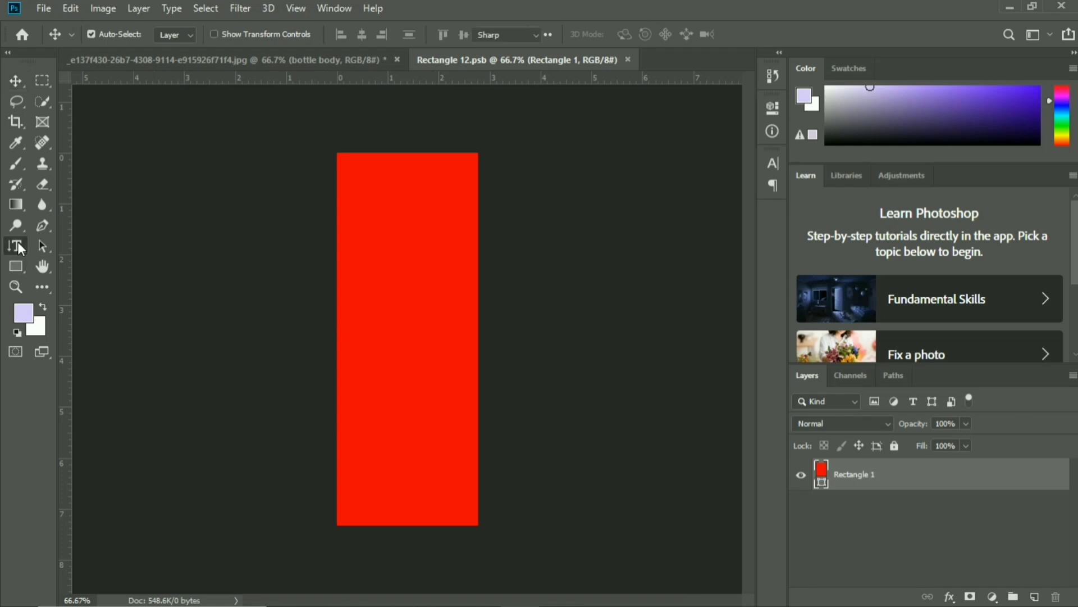
pyautogui.click(389, 273)
pyautogui.press('BackSpace')
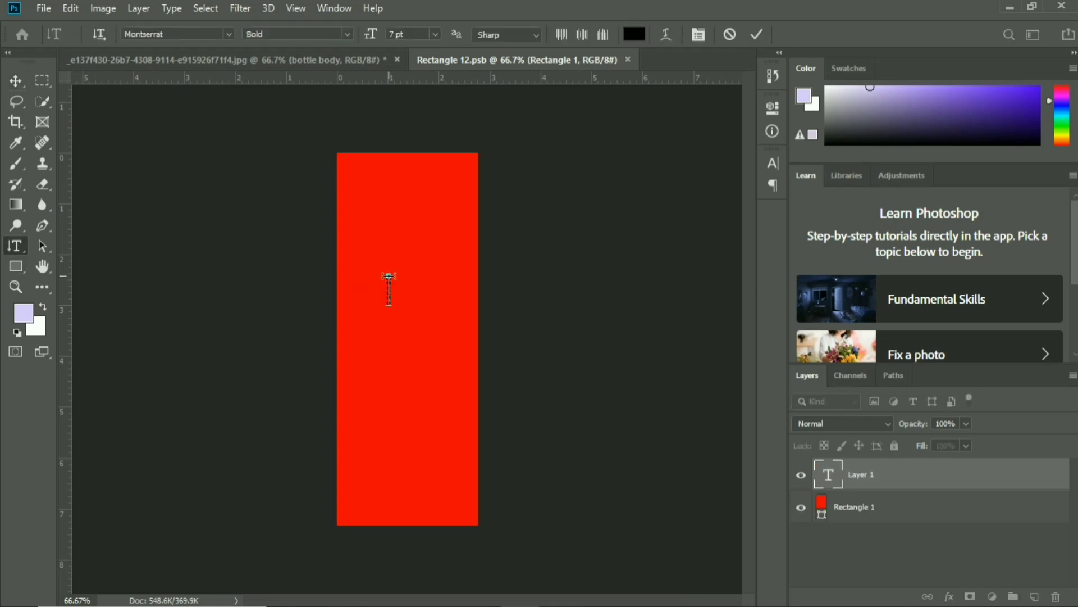
pyautogui.write('mockup')
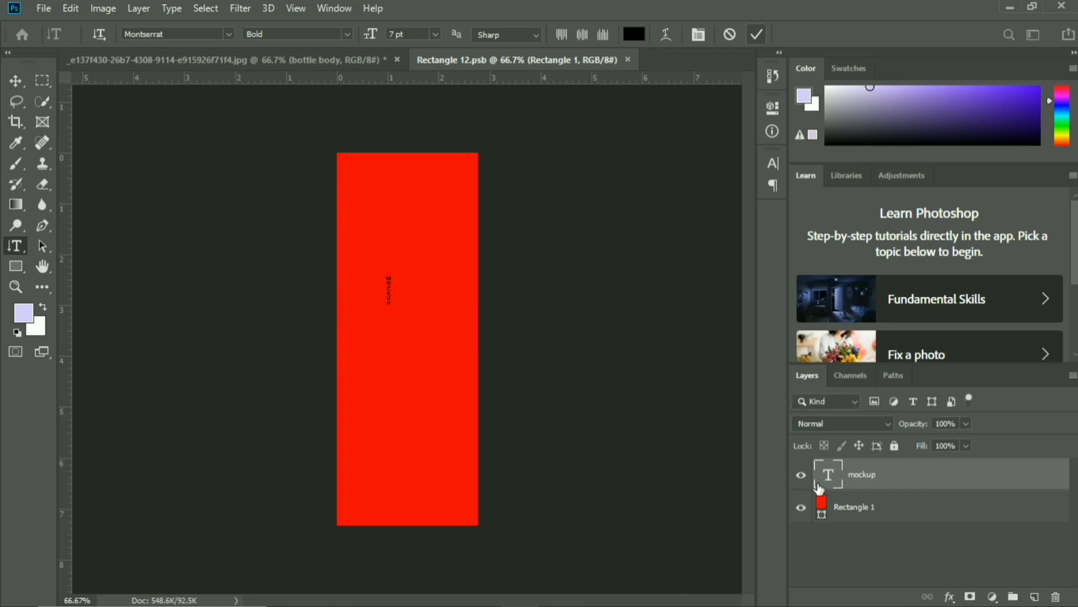
pyautogui.click(756, 35)
# - Scale the vertical text up to about 779% and centre it horizontally on the red rectangle
pyautogui.hotkey('ctrl', 't')
pyautogui.moveTo(389, 305); pyautogui.dragTo(428, 503)
pyautogui.moveTo(396, 444); pyautogui.dragTo(416, 392)
pyautogui.press('Return')
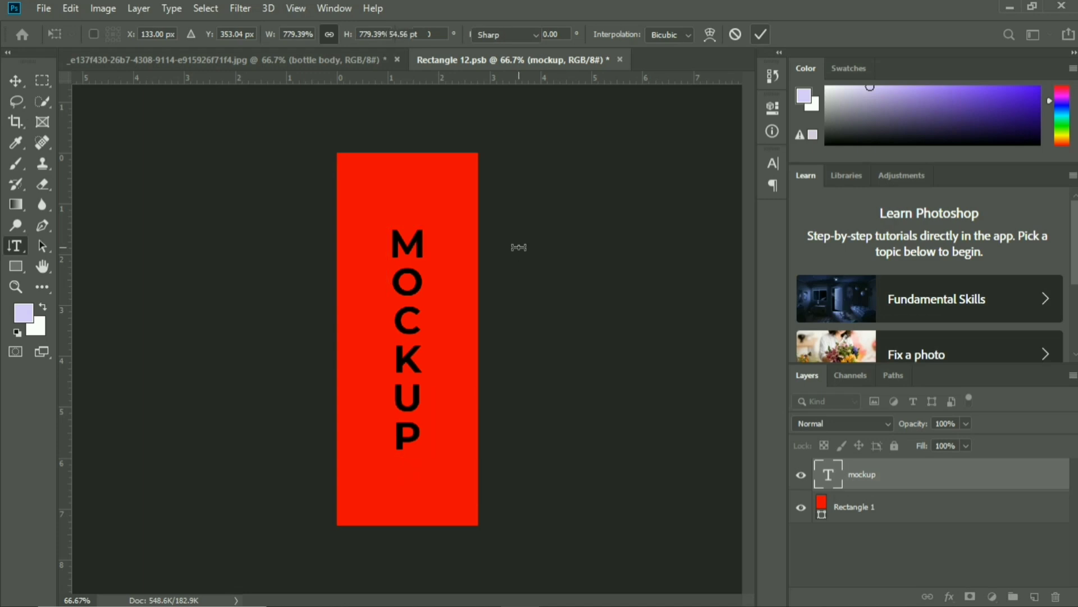
# - Save and close the Smart Object's contents to update the design on the bottle
pyautogui.hotkey('ctrl', 's')
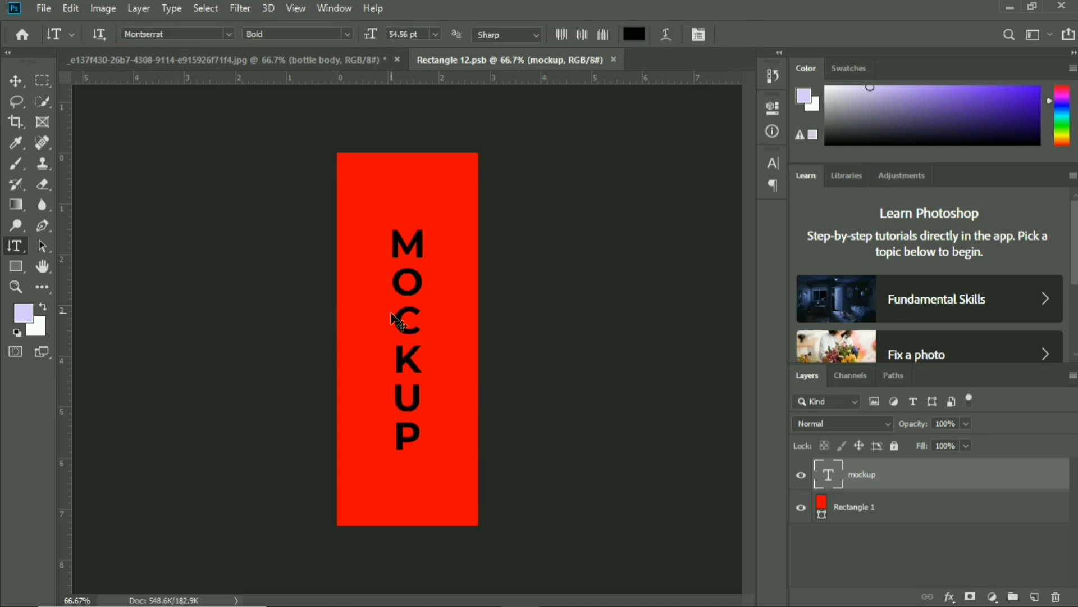
pyautogui.hotkey('ctrl', 'w')
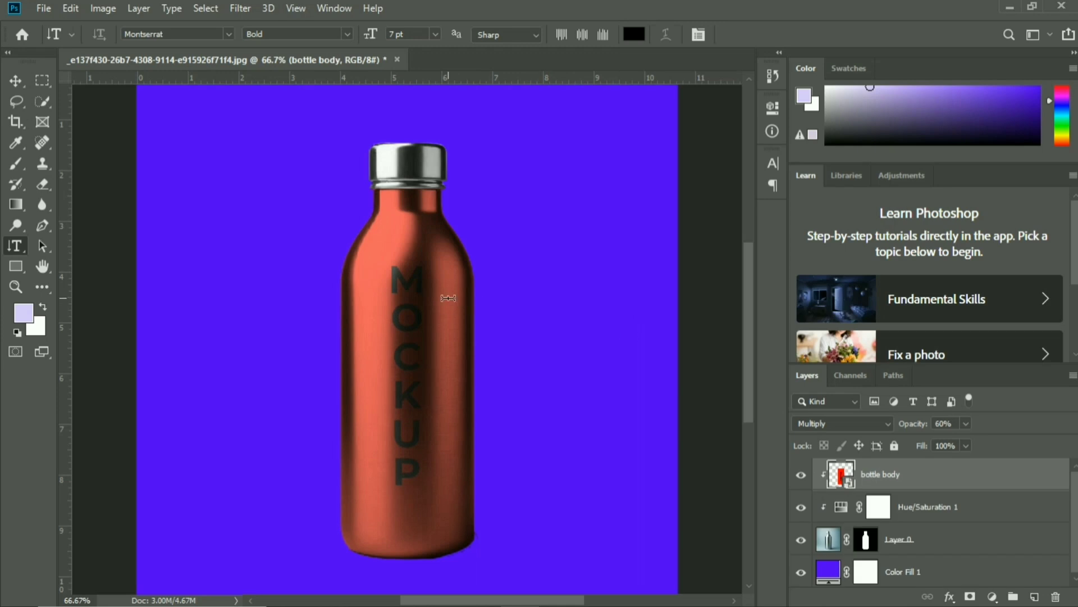
pyautogui.hotkey('ctrl', '-')
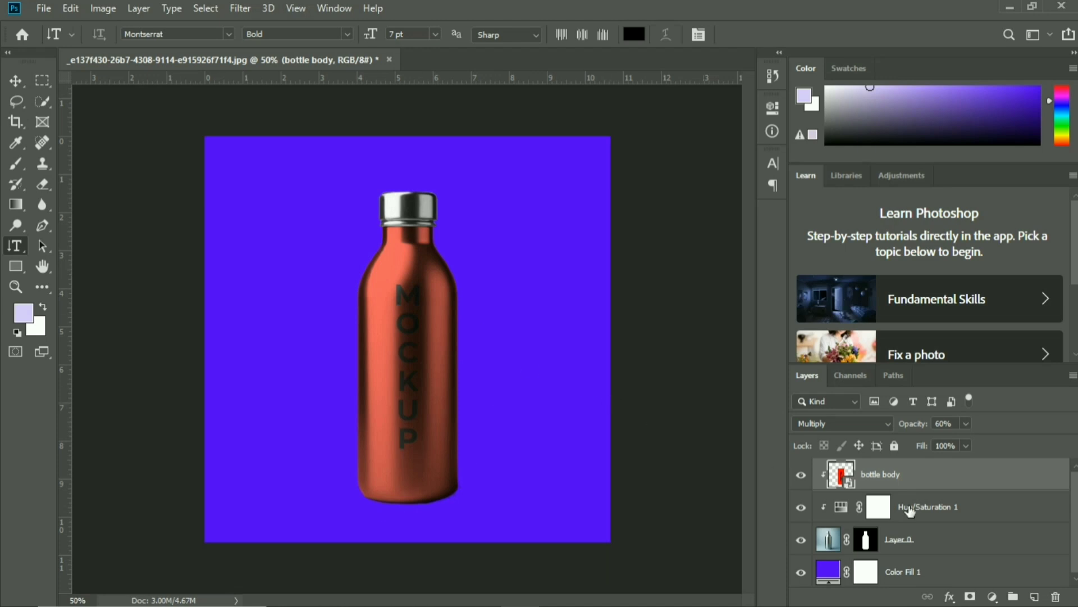
# - Open the bottle body Smart Object's contents and recolour the red rectangle black
pyautogui.doubleClick(840, 476)
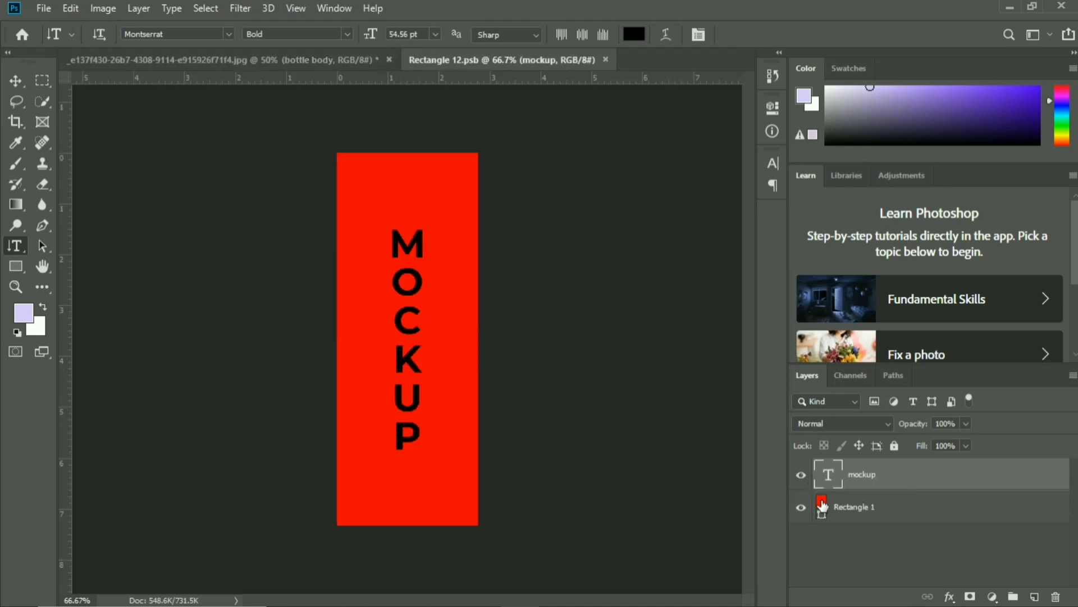
pyautogui.doubleClick(821, 501)
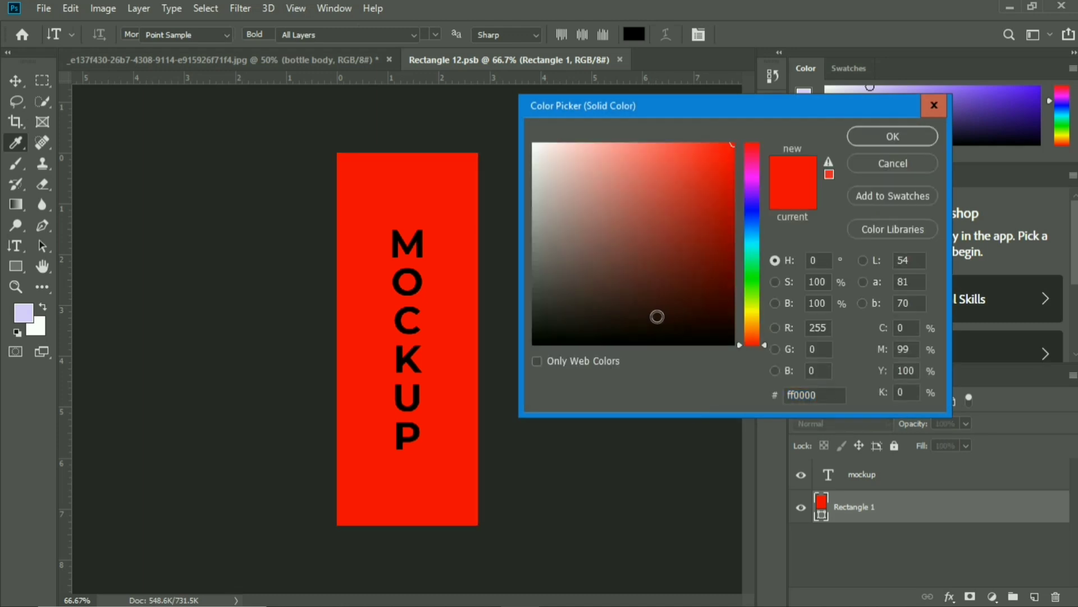
pyautogui.moveTo(654, 313); pyautogui.dragTo(464, 387)
pyautogui.click(873, 139)
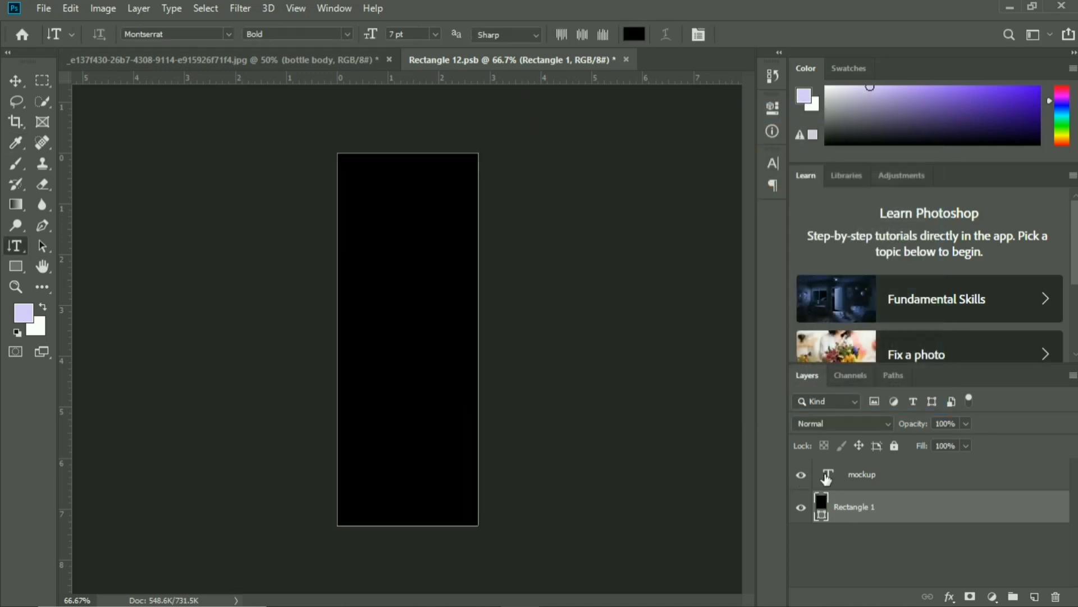
# - Recolour the vertical "mockup" text white, and save and close the Smart Object's contents
pyautogui.click(826, 477)
pyautogui.doubleClick(826, 473)
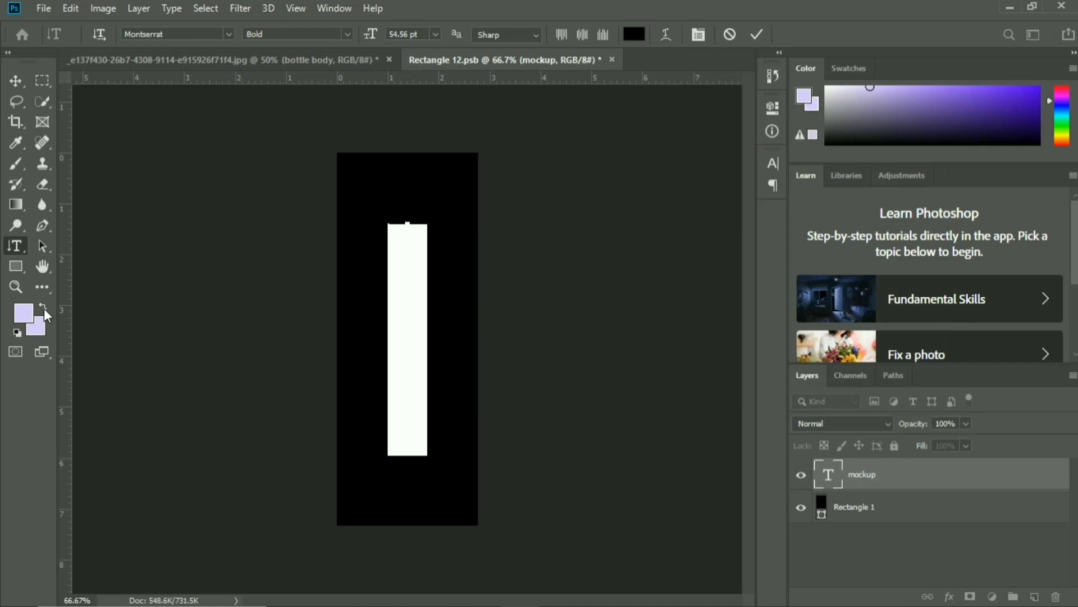
pyautogui.click(677, 215)
pyautogui.hotkey('ctrl', 's')
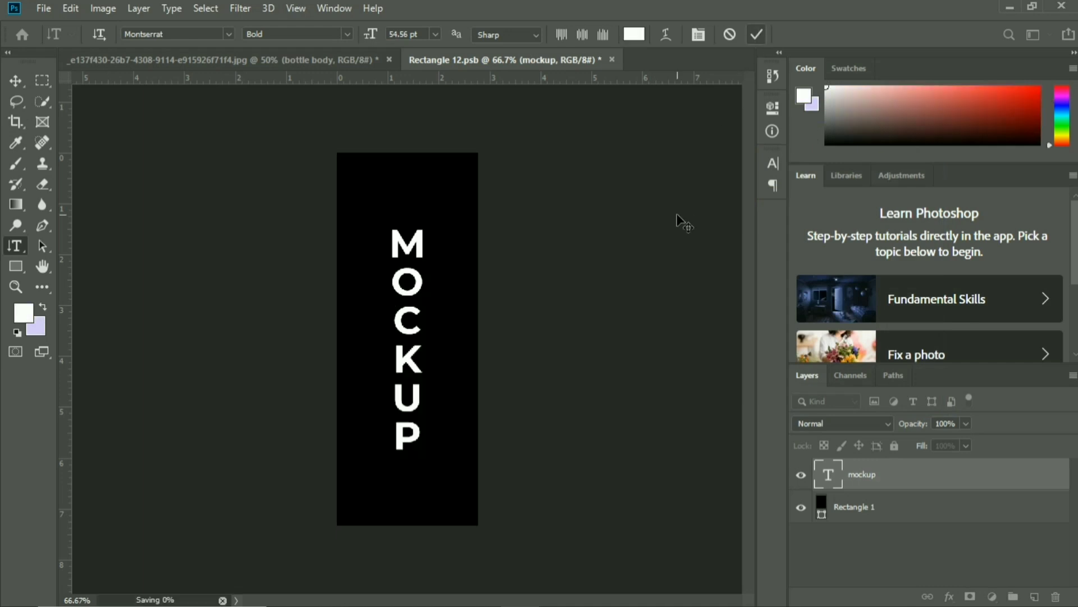
pyautogui.hotkey('ctrl', 'w')
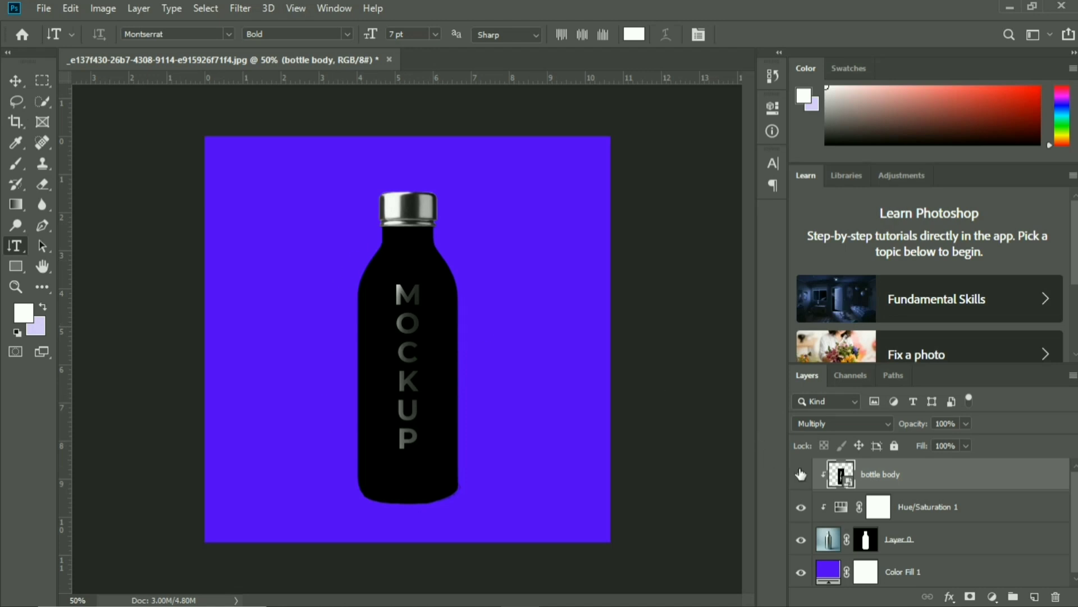
# - Rename the masked bottle photo layer, Layer 0, as "bottel selection"
pyautogui.click(924, 539)
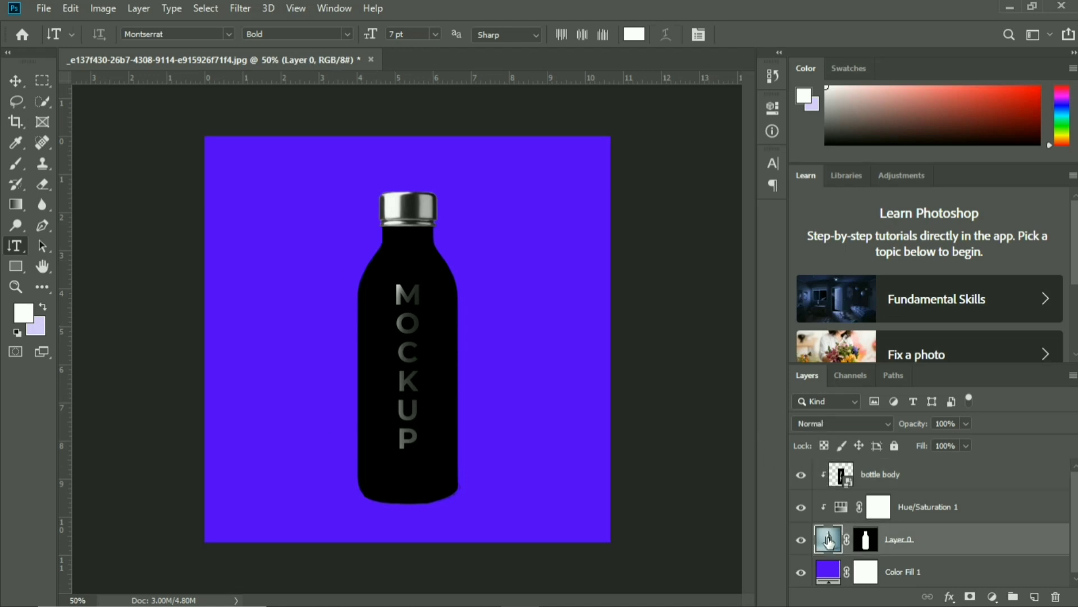
pyautogui.doubleClick(904, 540)
pyautogui.write('bottel selection')
pyautogui.press('Return')
pyautogui.moveTo(961, 540); pyautogui.dragTo(941, 469)
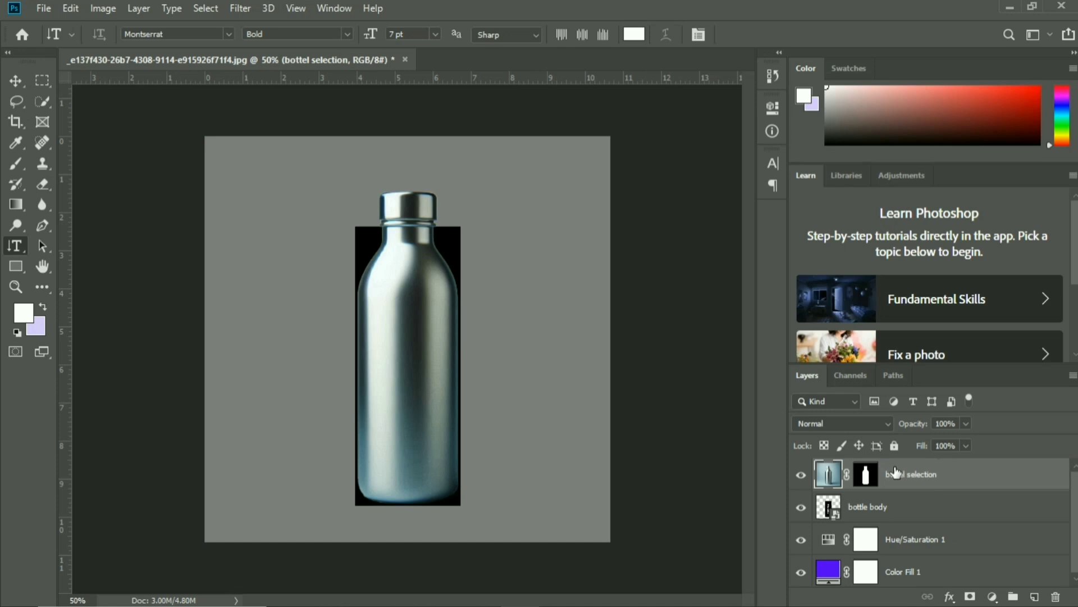
pyautogui.rightClick(923, 506)
pyautogui.click(990, 497)
pyautogui.hotkey('ctrl', 'z')
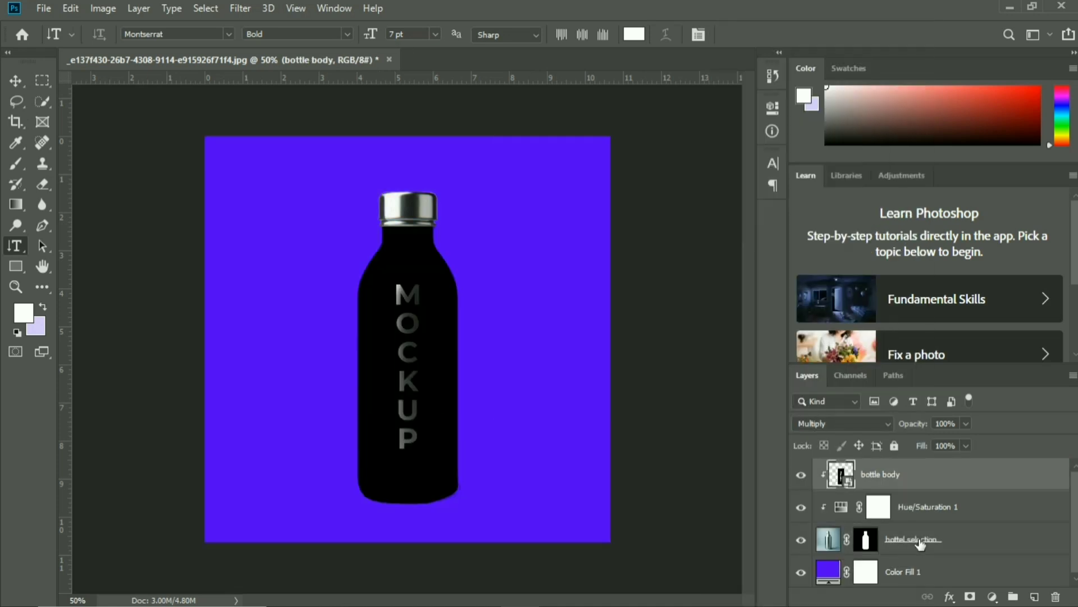
# - Duplicate the bottel selection layer above the bottle body layer and add a Hue/Saturation adjustment over it with saturation -100
pyautogui.moveTo(946, 546); pyautogui.dragTo(930, 458)
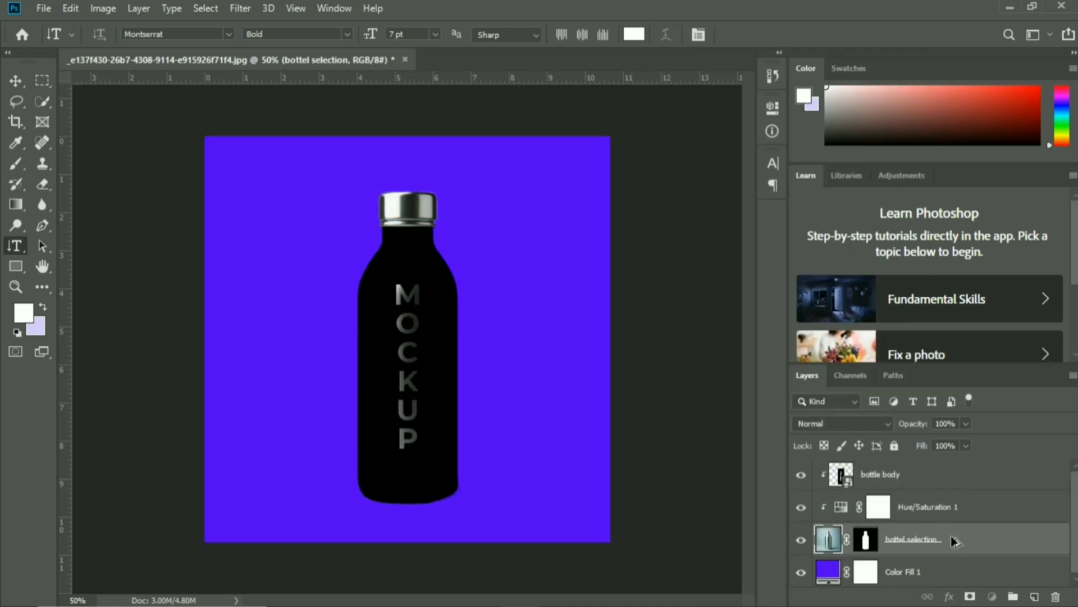
pyautogui.moveTo(951, 535); pyautogui.dragTo(952, 468)
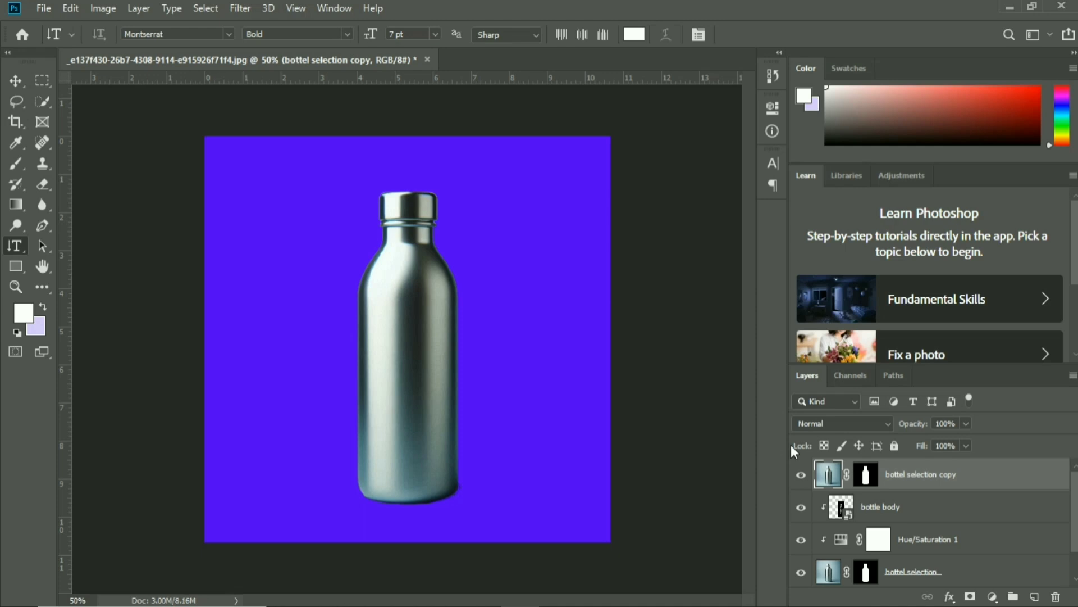
pyautogui.click(992, 596)
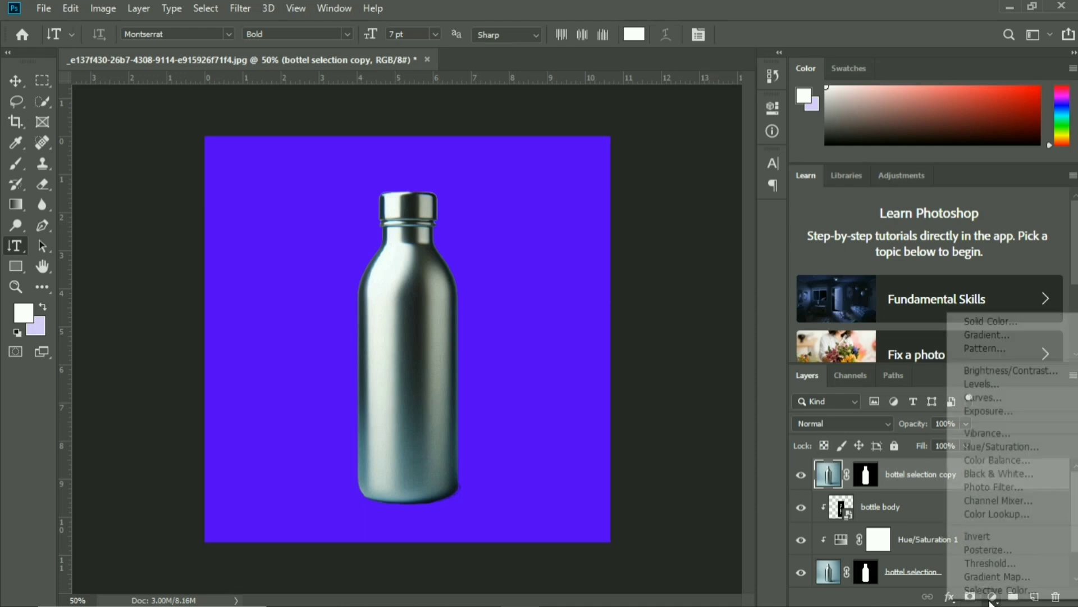
pyautogui.click(1000, 447)
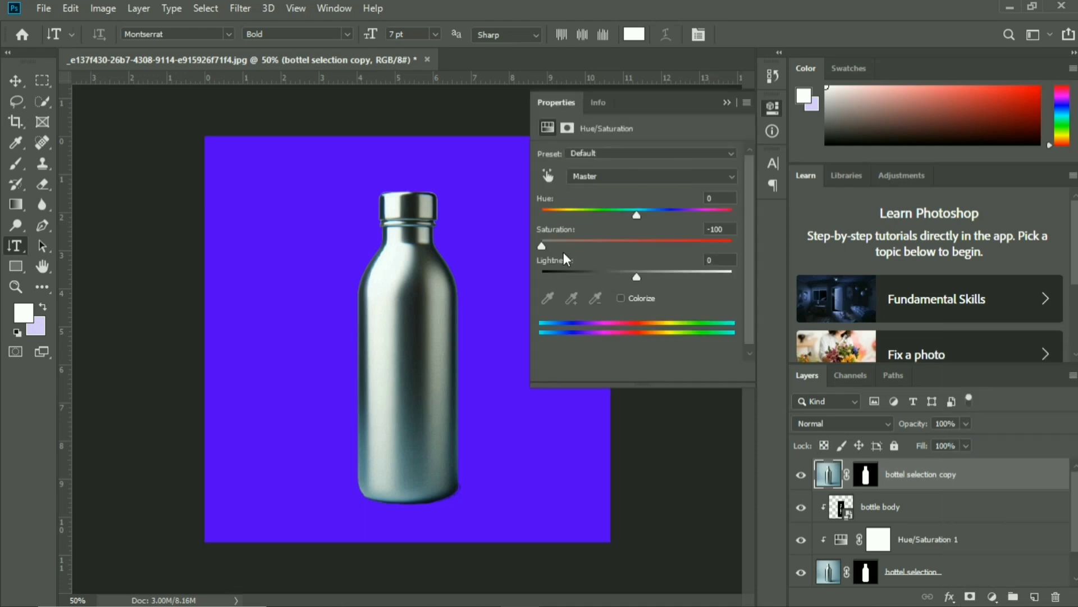
pyautogui.click(563, 248)
pyautogui.moveTo(527, 251); pyautogui.dragTo(526, 251)
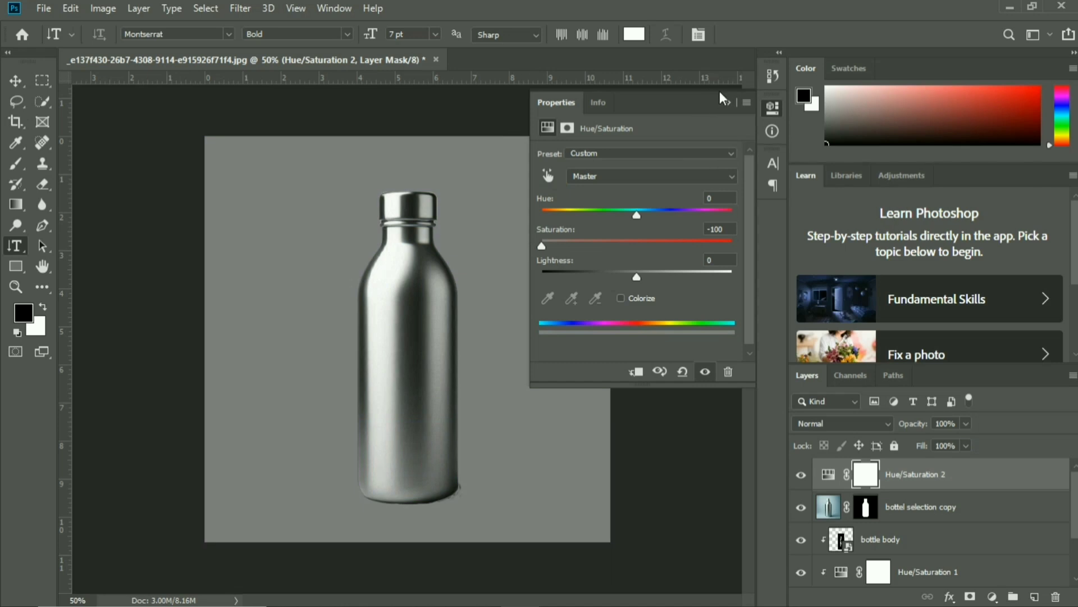
pyautogui.click(726, 102)
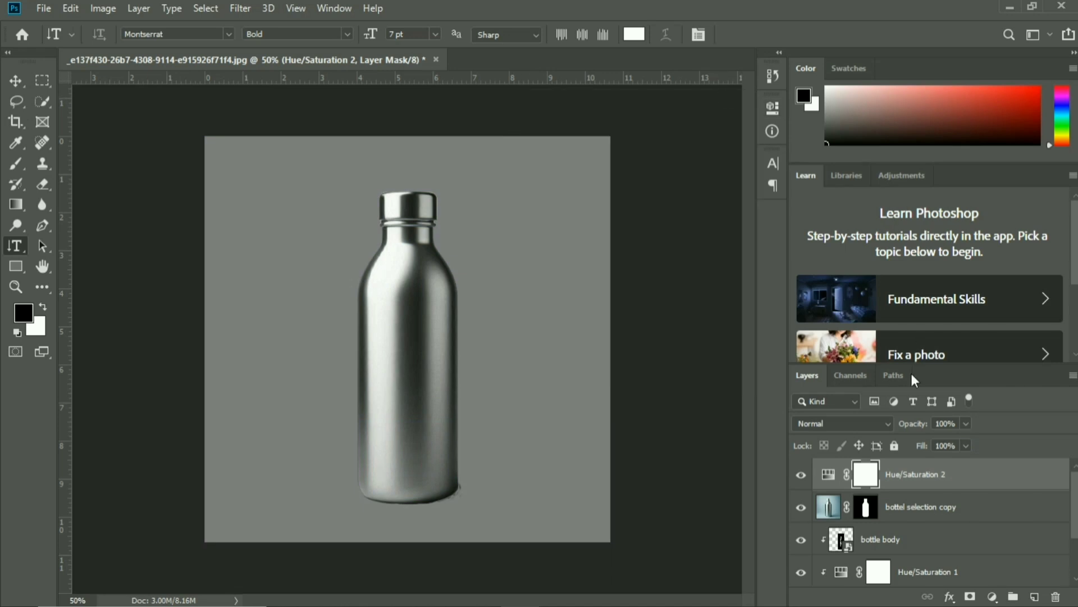
# - Clip the new Hue/Saturation adjustment to the bottle copy and merge the two layers into one
pyautogui.click(938, 501)
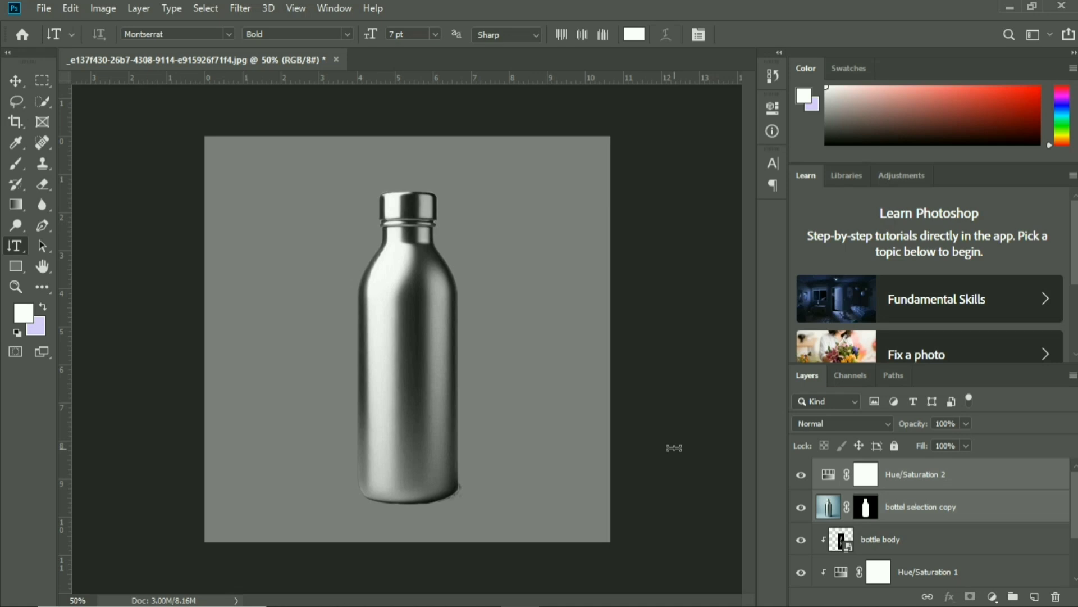
pyautogui.click(909, 484)
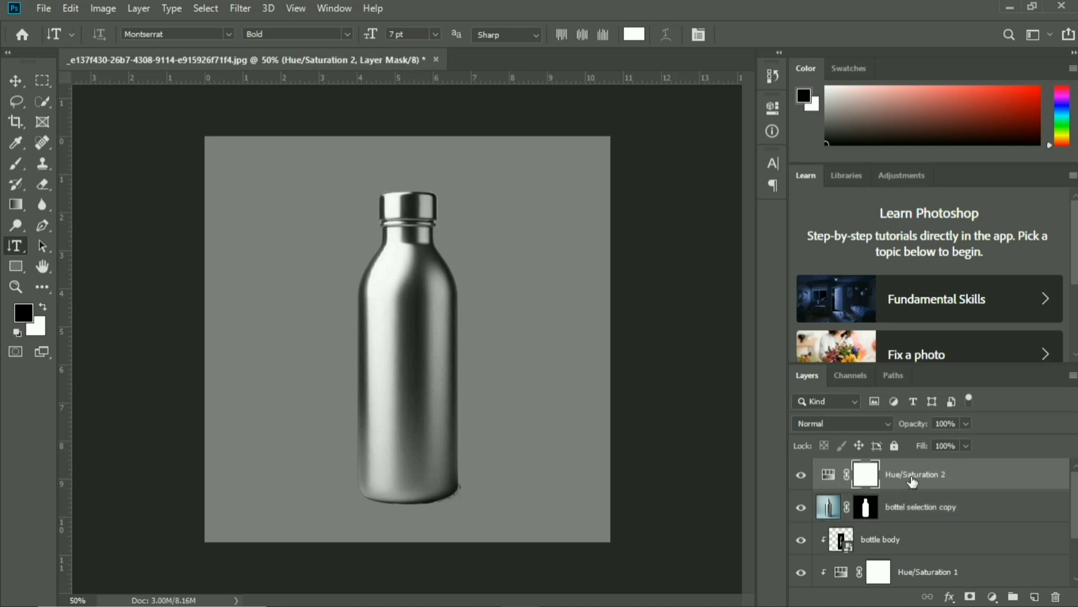
pyautogui.keyDown('alt'); pyautogui.click(870, 490); pyautogui.keyUp('alt')
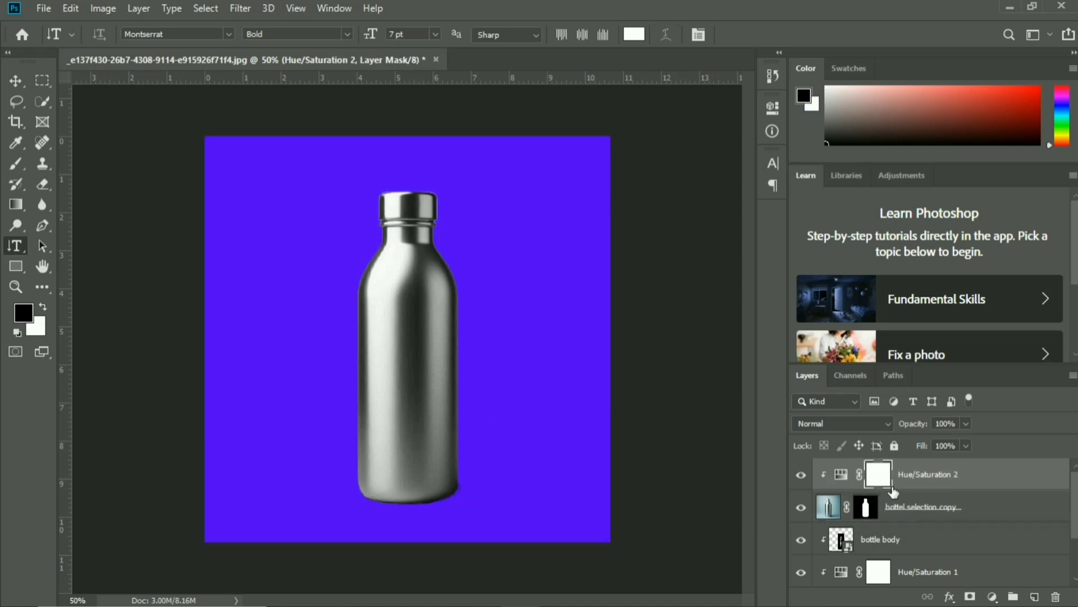
pyautogui.click(931, 497)
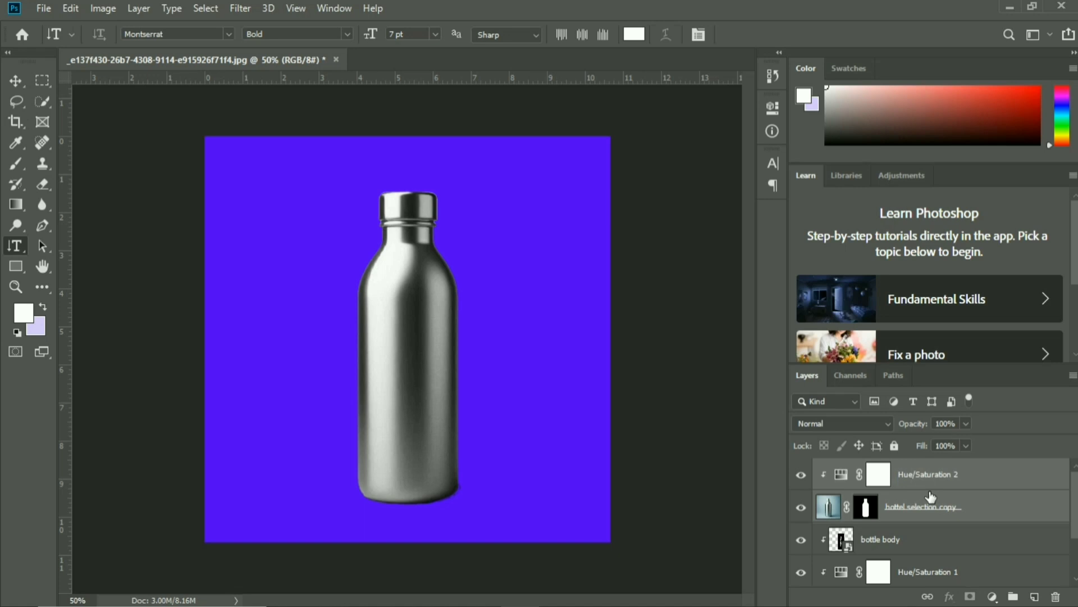
pyautogui.hotkey('ctrl', 'e')
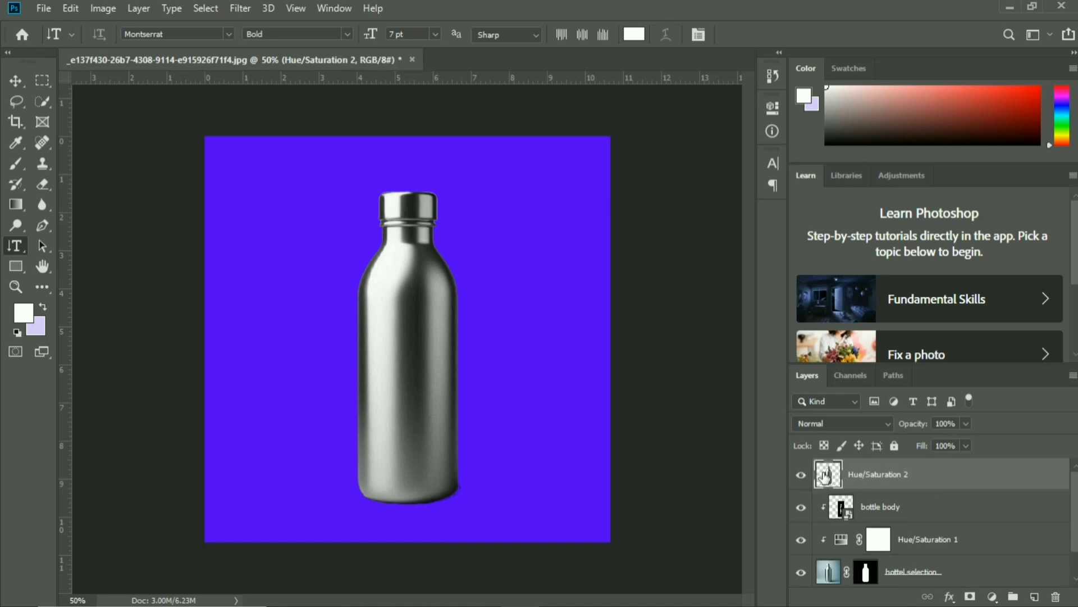
# - Apply a Camera Raw filter to the merged bottle with exposure -2.65, contrast -45, highlights +43, shadows +12, whites +41 and blacks -55
pyautogui.click(240, 8)
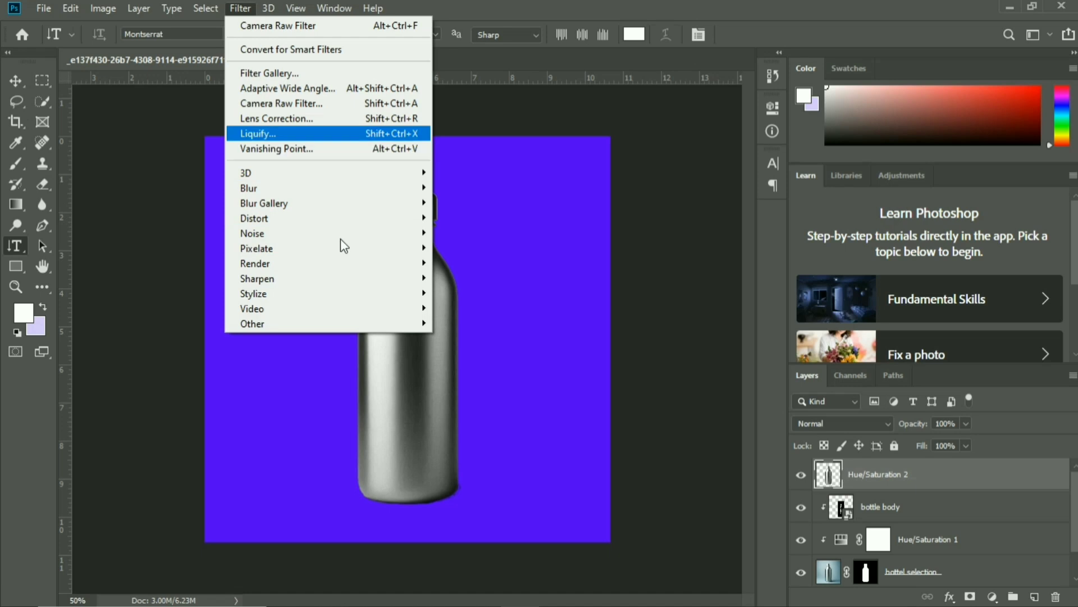
pyautogui.click(336, 99)
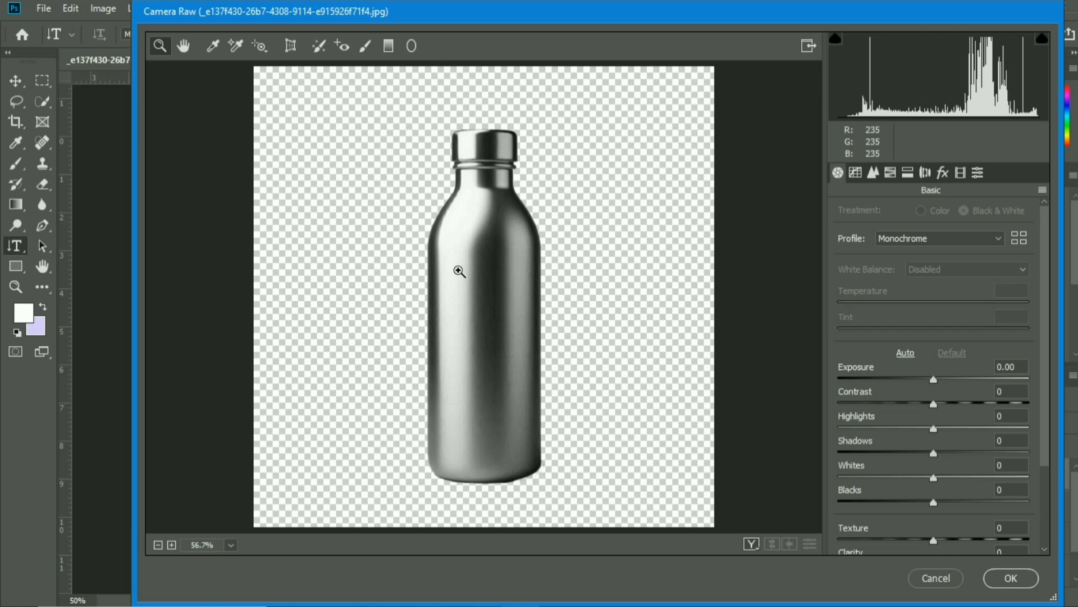
pyautogui.moveTo(932, 379); pyautogui.dragTo(882, 380)
pyautogui.moveTo(934, 404); pyautogui.dragTo(890, 402)
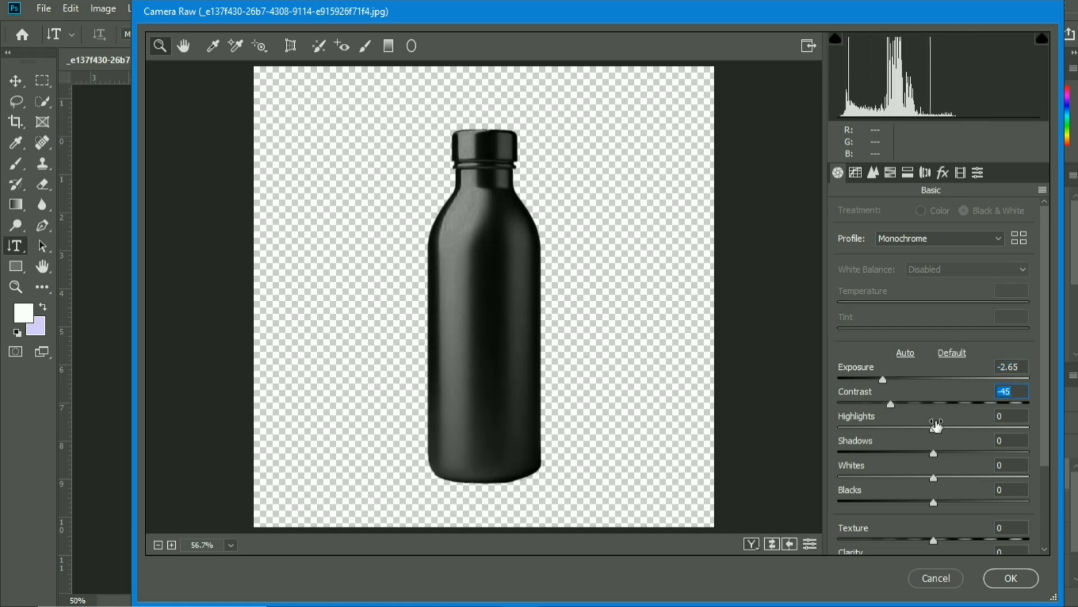
pyautogui.moveTo(963, 428); pyautogui.dragTo(980, 505)
pyautogui.moveTo(887, 503); pyautogui.dragTo(881, 501)
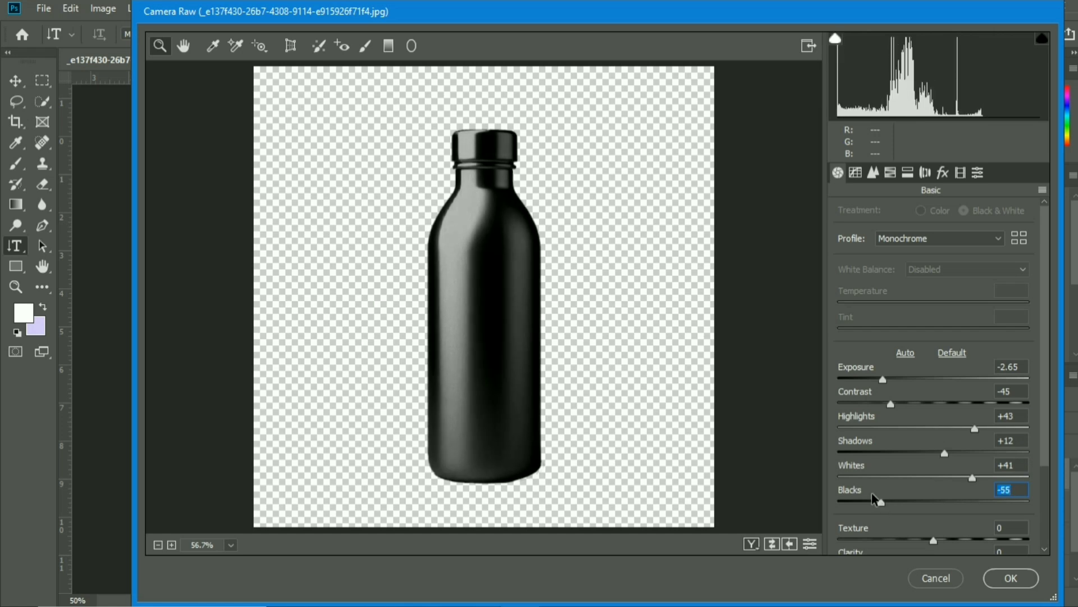
pyautogui.scroll(-3, 876, 489)
pyautogui.click(1011, 578)
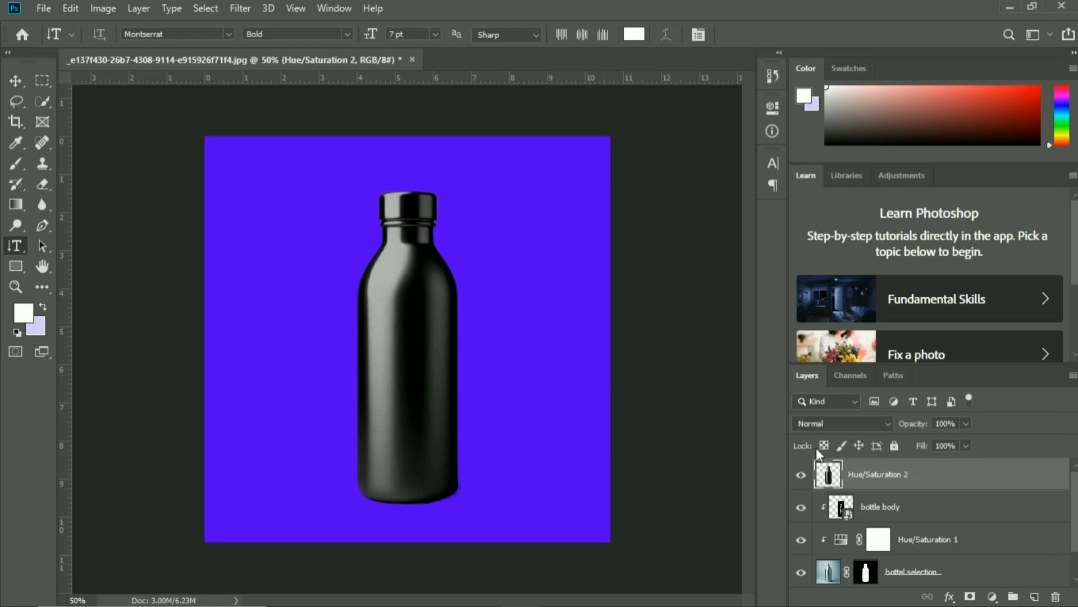
# - Set the darkened merged bottle layer's blend mode to Screen
pyautogui.click(826, 424)
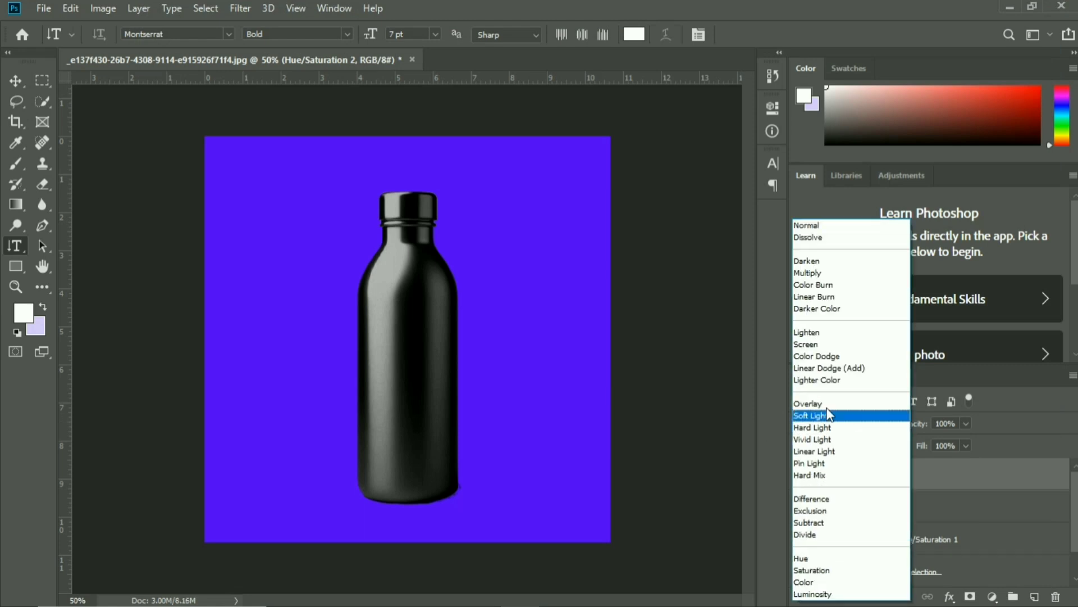
pyautogui.click(837, 344)
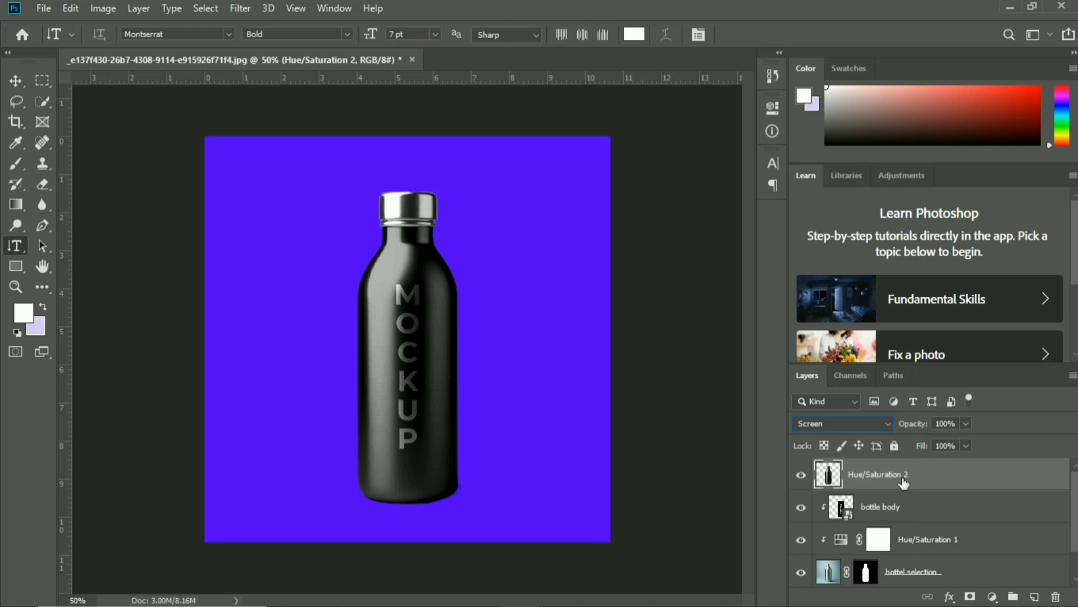
pyautogui.moveTo(923, 427)
pyautogui.mouseDown()
pyautogui.moveTo(905, 430)
pyautogui.moveTo(931, 430)
pyautogui.mouseUp()
pyautogui.scroll(-1, 910, 506)
pyautogui.scroll(1, 910, 506)
# - Add a Brightness/Contrast adjustment clipped to the merged bottle layer with brightness 10
pyautogui.click(990, 596)
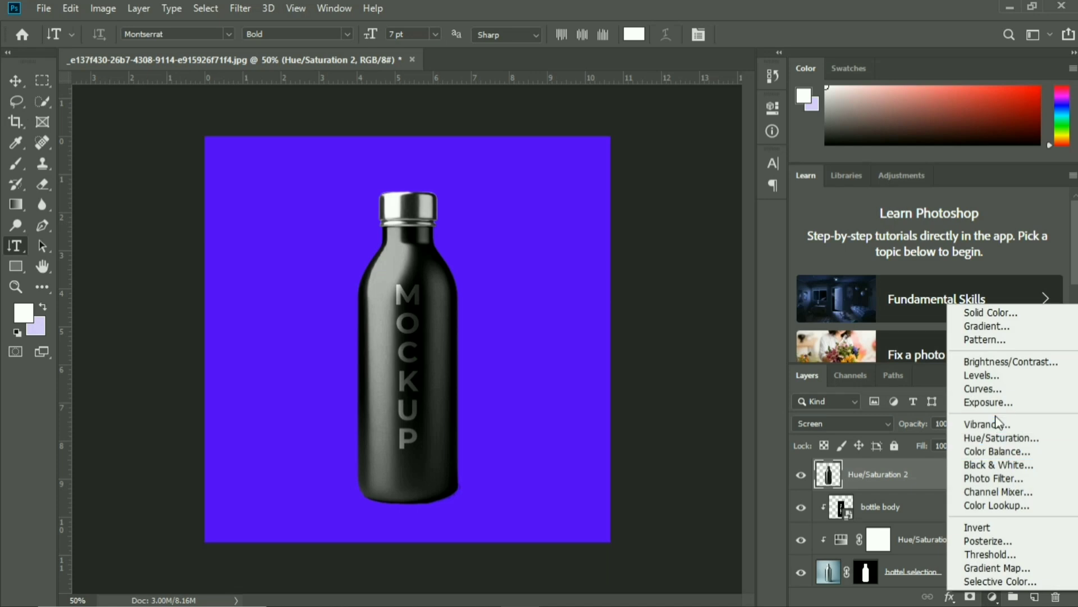
pyautogui.click(988, 363)
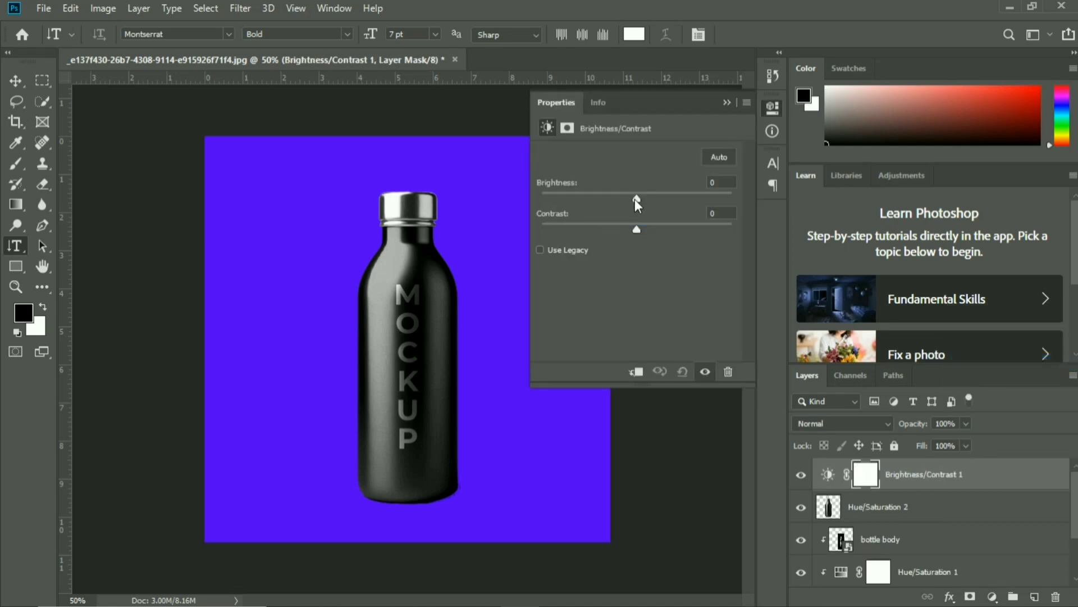
pyautogui.moveTo(635, 200)
pyautogui.mouseDown()
pyautogui.moveTo(654, 200)
pyautogui.moveTo(621, 205)
pyautogui.moveTo(638, 204)
pyautogui.mouseUp()
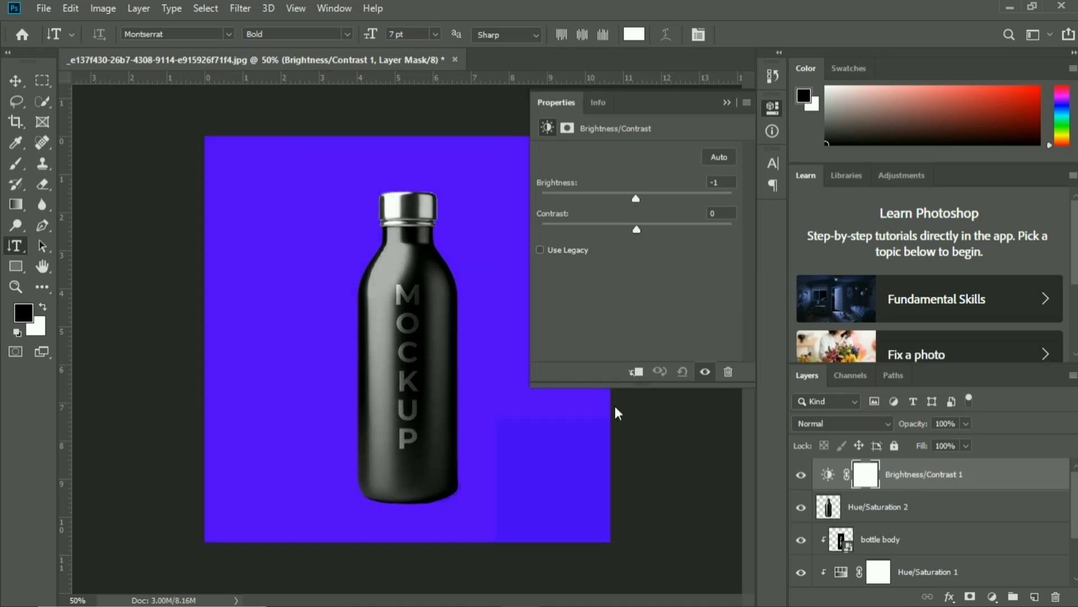
pyautogui.click(636, 372)
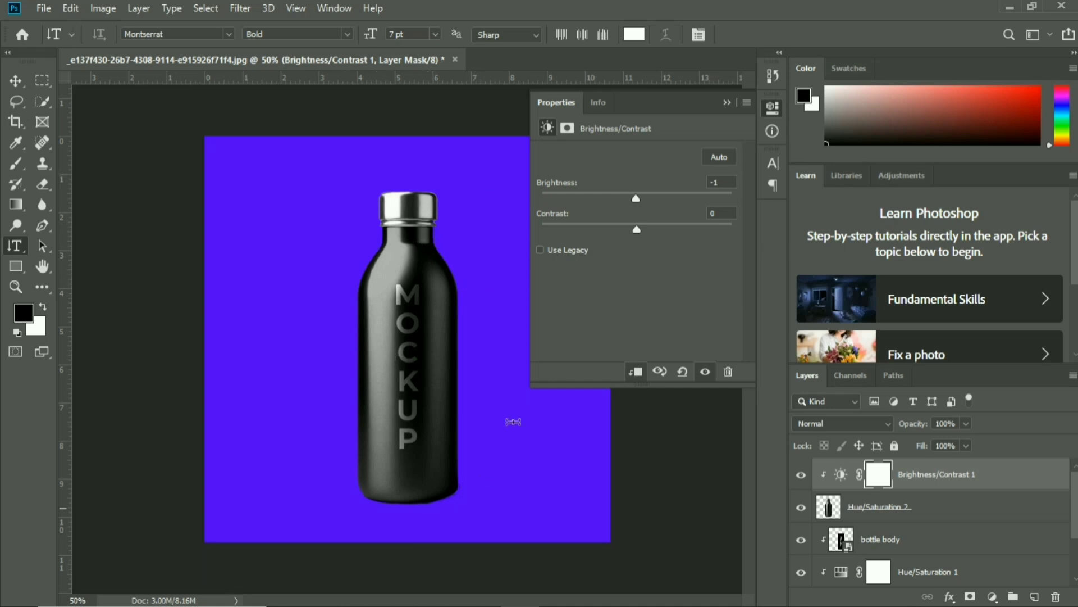
pyautogui.moveTo(639, 202); pyautogui.dragTo(643, 201)
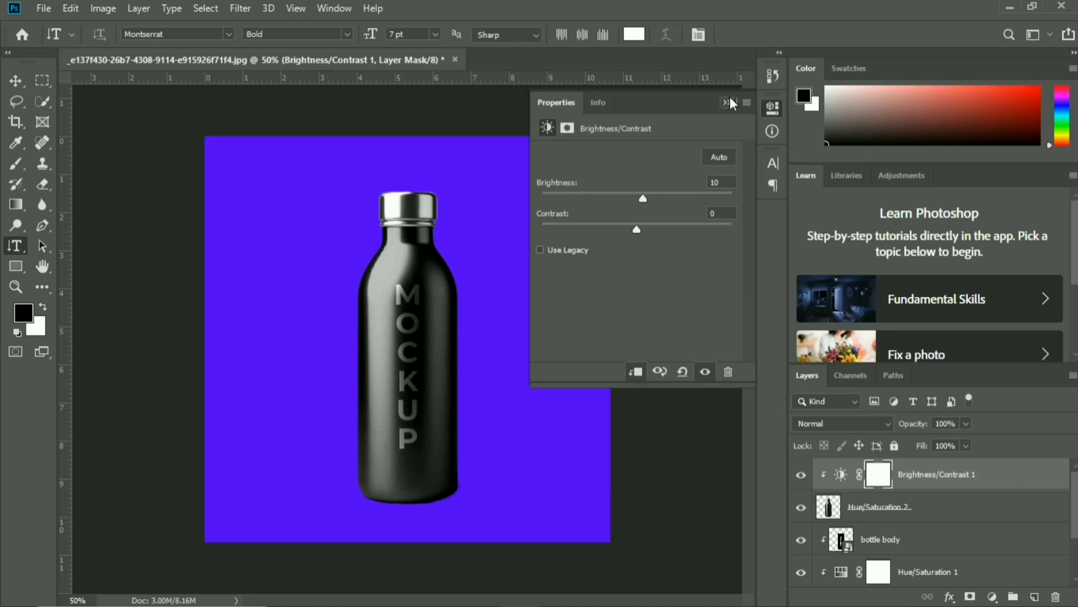
pyautogui.click(728, 101)
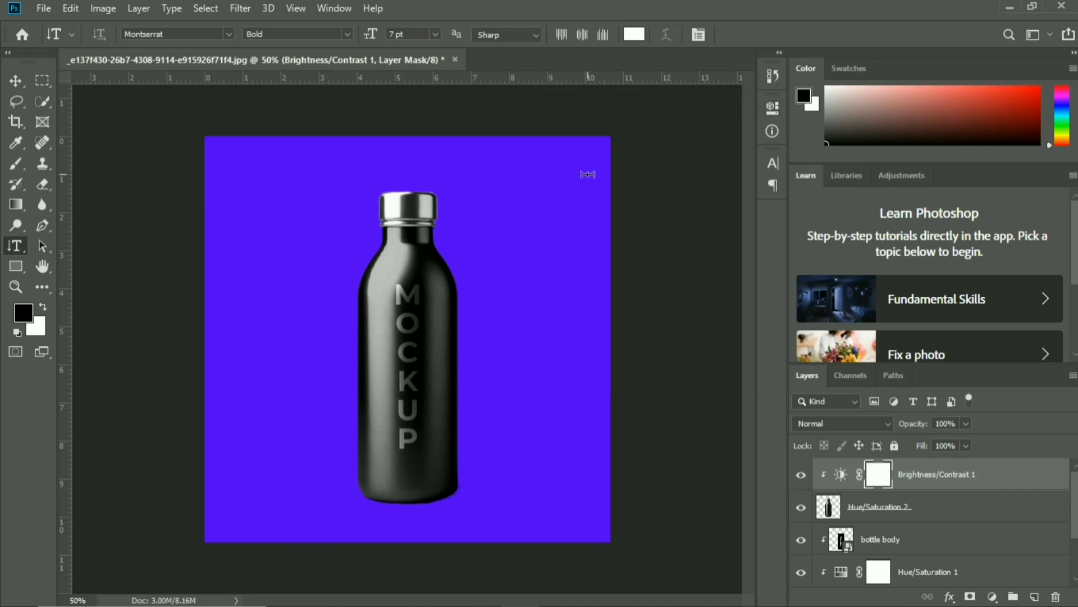
# - Duplicate the bottel selection layer and place the copy at the very front of the layer stack
pyautogui.press('v')
pyautogui.scroll(-2, 865, 539)
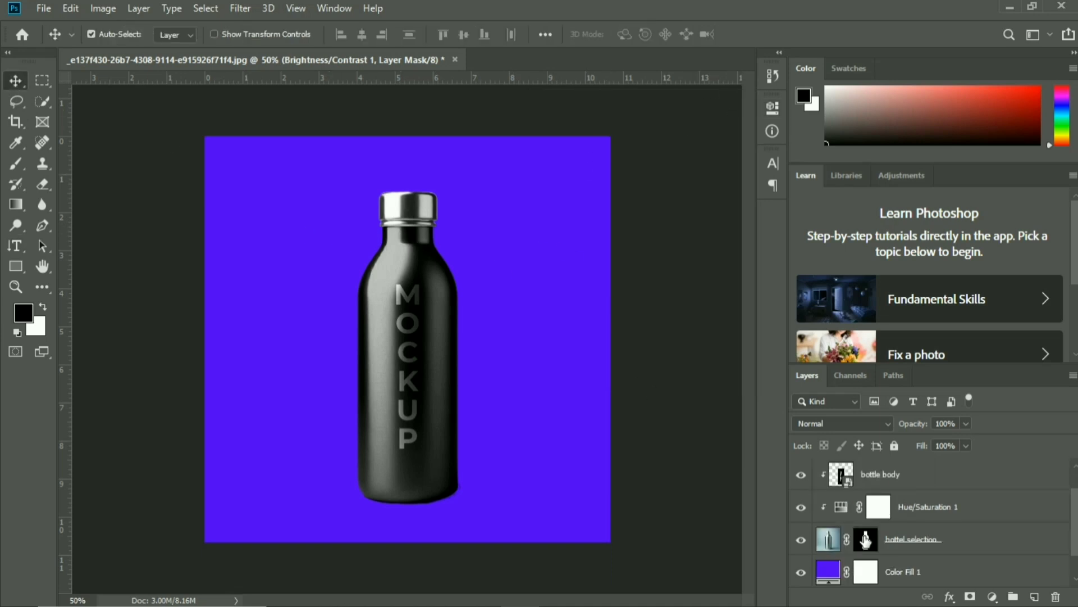
pyautogui.click(957, 543)
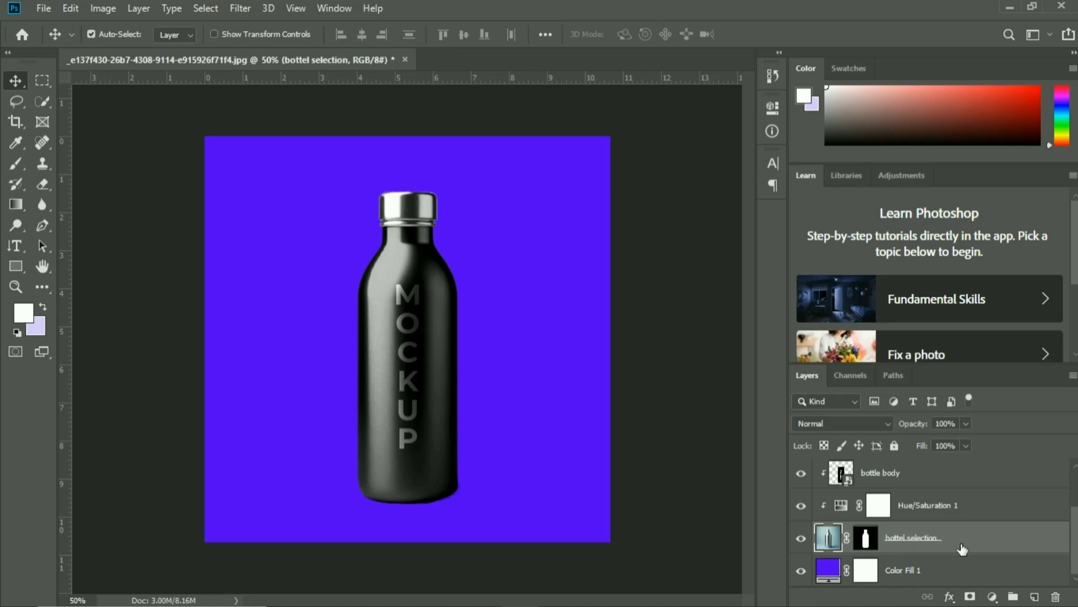
pyautogui.scroll(2, 962, 548)
pyautogui.scroll(-2, 968, 545)
pyautogui.moveTo(968, 548); pyautogui.dragTo(967, 469)
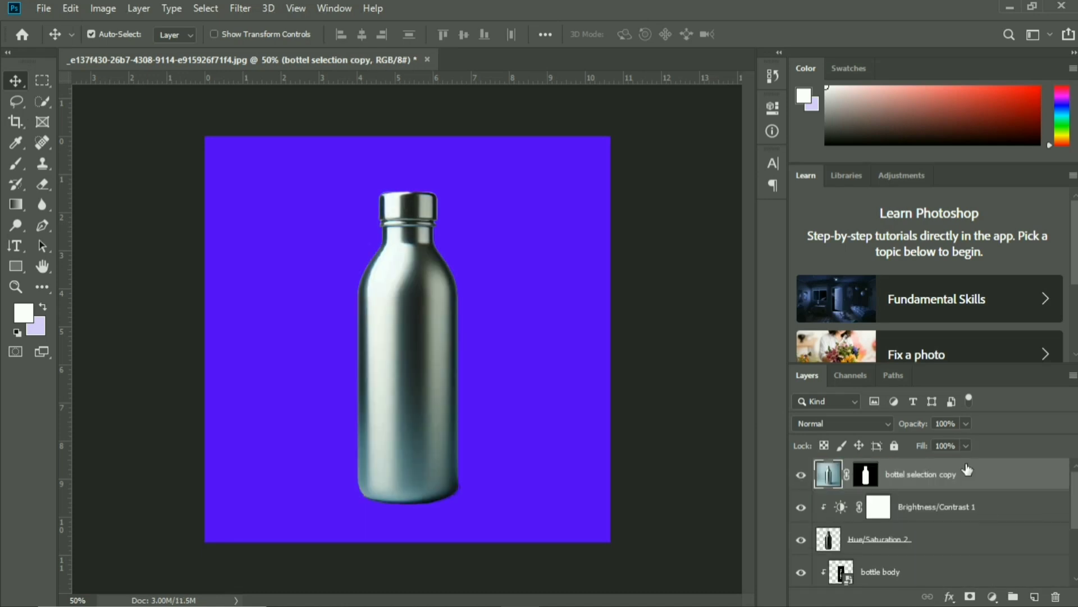
# - Group all layers from Brightness/Contrast 1 through the original bottel selection and name the group "body"
pyautogui.click(979, 508)
pyautogui.scroll(-2, 980, 511)
pyautogui.scroll(-1, 944, 522)
pyautogui.scroll(1, 943, 522)
pyautogui.scroll(-1, 966, 542)
pyautogui.keyDown('shift'); pyautogui.click(975, 547); pyautogui.keyUp('shift')
pyautogui.hotkey('ctrl', 'g')
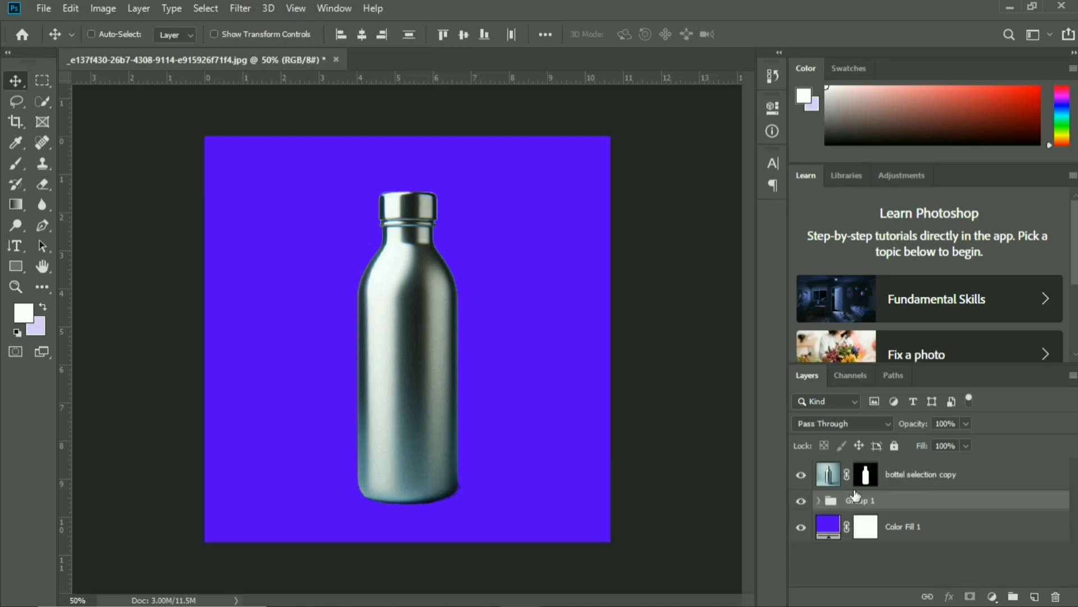
pyautogui.doubleClick(862, 501)
pyautogui.write('bo')
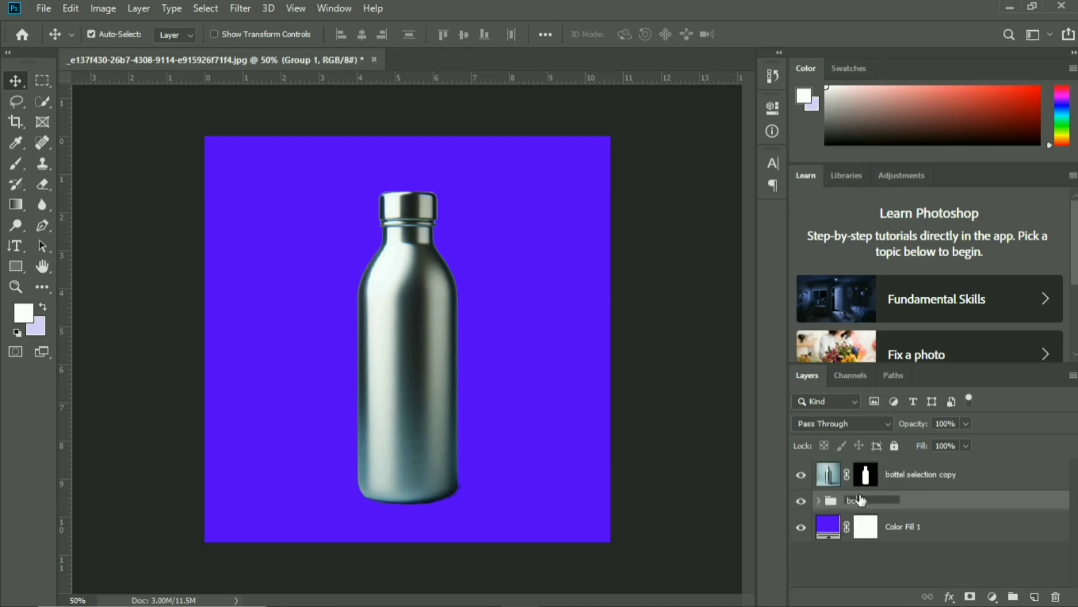
pyautogui.write('dy')
pyautogui.press('Return')
# - Remove the layer mask from the bottel selection copy by applying it permanently to the layer
pyautogui.click(921, 474)
pyautogui.hotkey('ctrl', '1')
pyautogui.press('u')
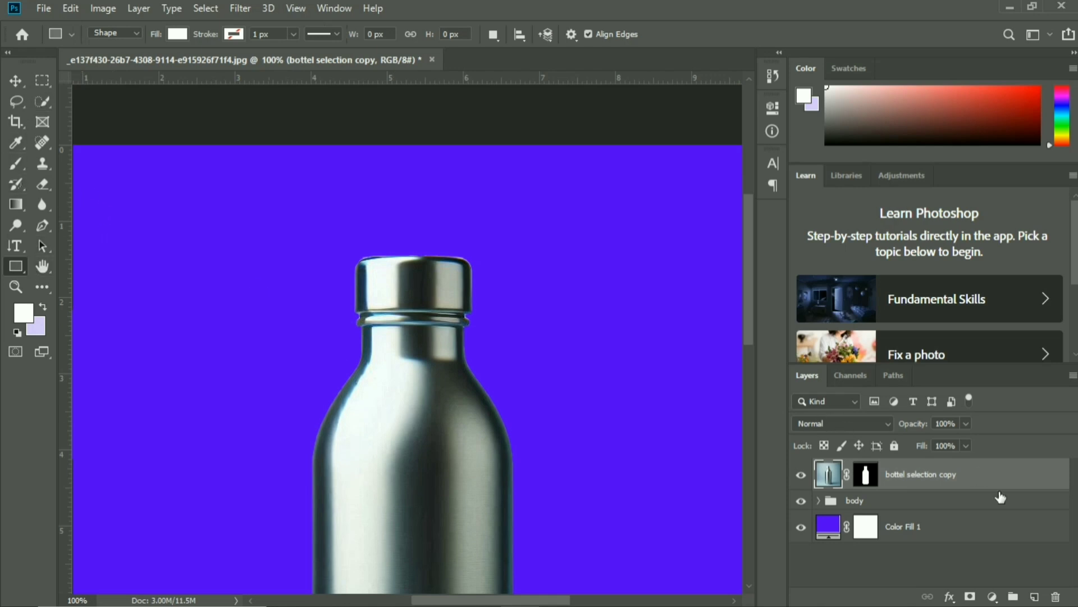
pyautogui.moveTo(863, 475); pyautogui.dragTo(1050, 569)
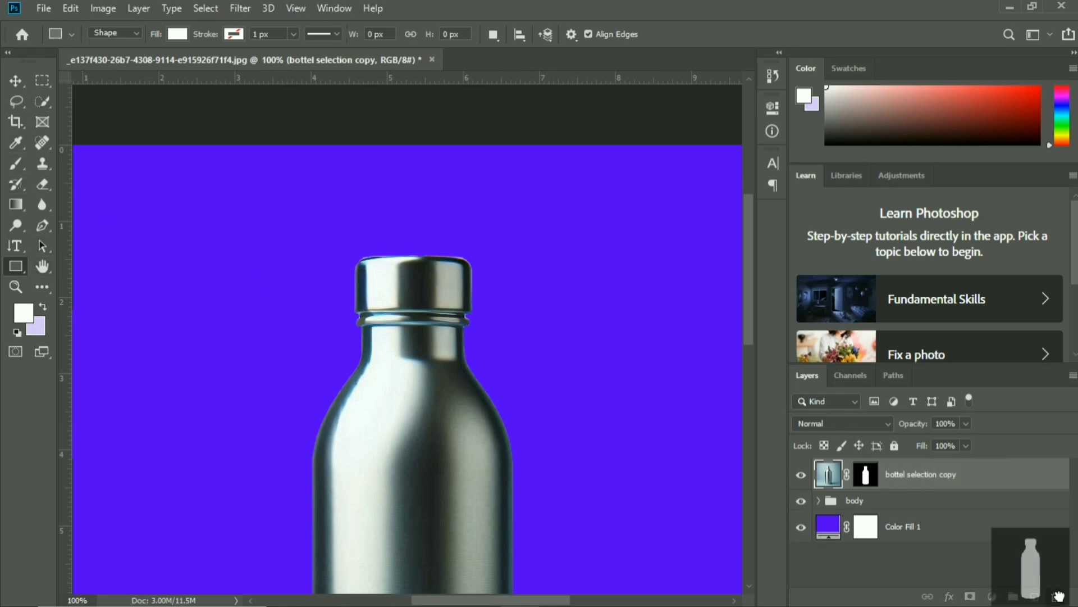
pyautogui.moveTo(1058, 596); pyautogui.dragTo(1056, 596)
pyautogui.click(462, 238)
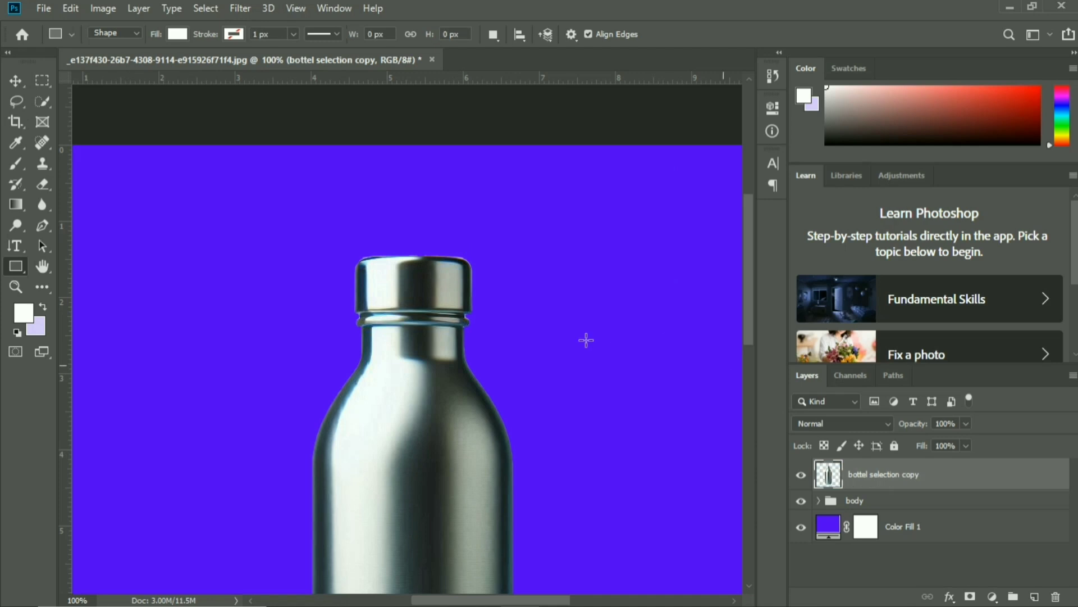
pyautogui.moveTo(349, 251); pyautogui.dragTo(481, 312)
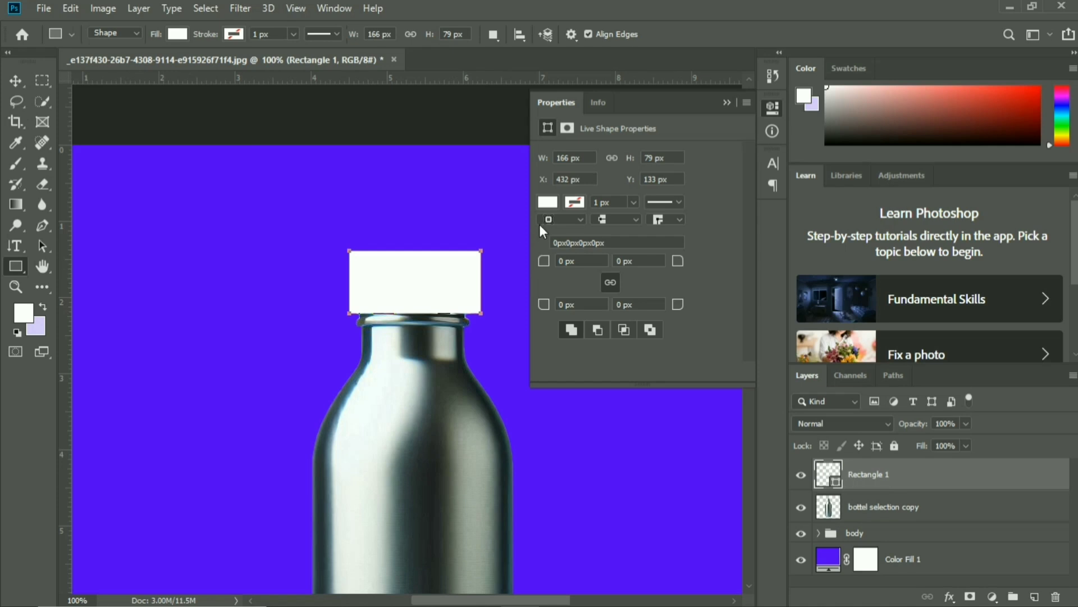
pyautogui.click(726, 102)
pyautogui.press('Delete')
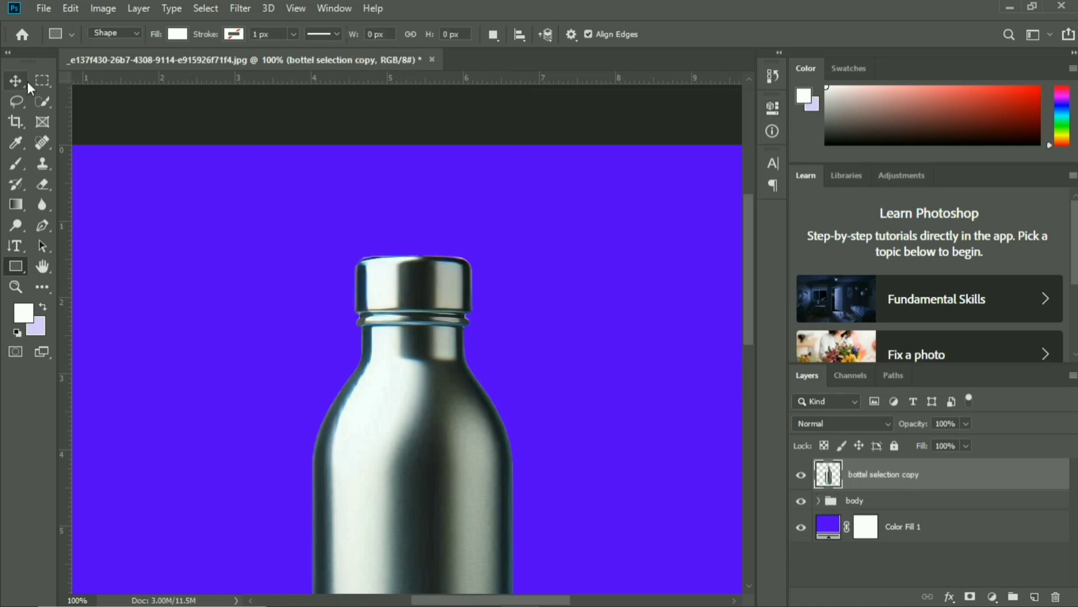
# - Copy the bottle's cap onto its own layer using a rectangular marquee selection, and delete the bottel selection copy layer
pyautogui.press('m')
pyautogui.moveTo(345, 244); pyautogui.dragTo(475, 313)
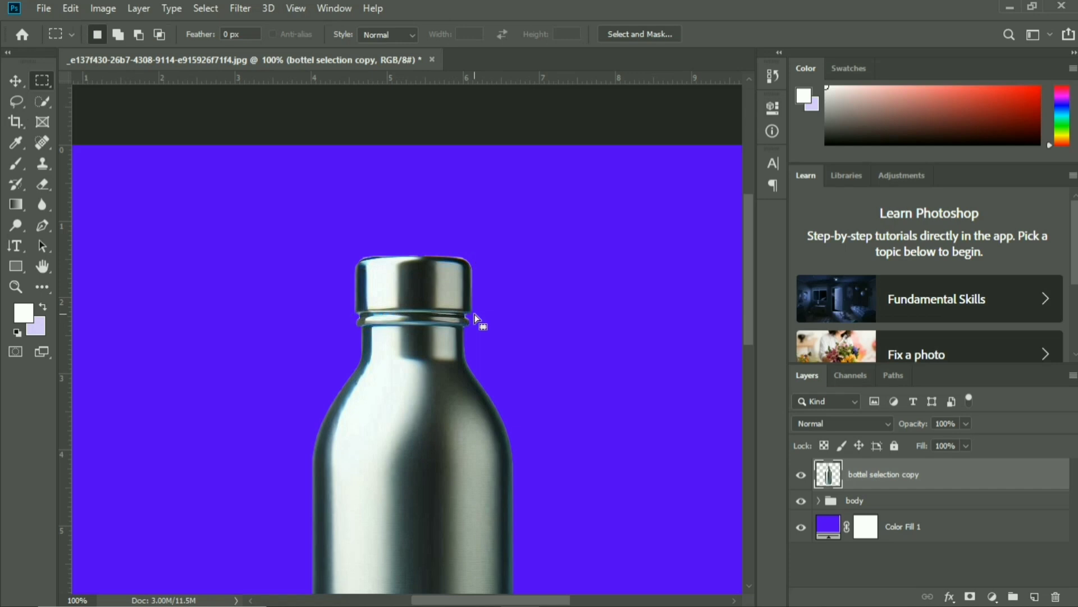
pyautogui.hotkey('ctrl', 'j')
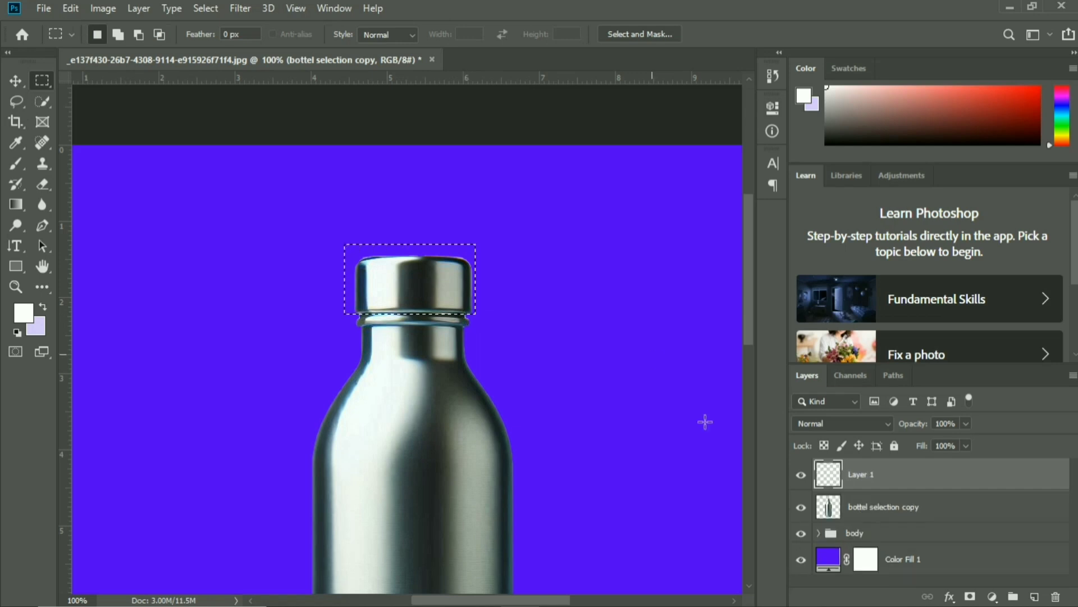
pyautogui.click(800, 506)
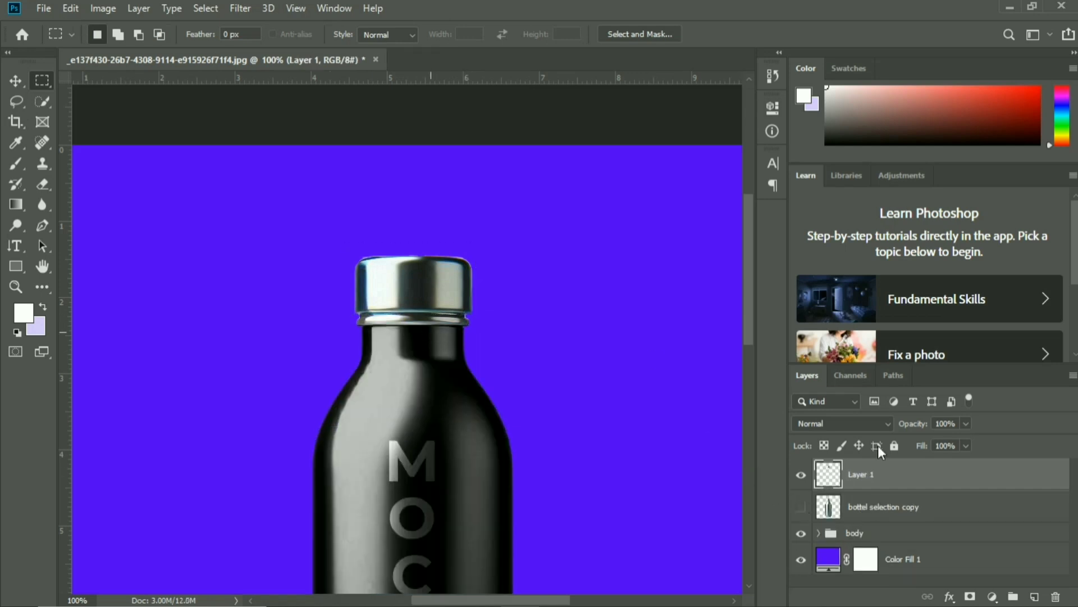
pyautogui.click(947, 514)
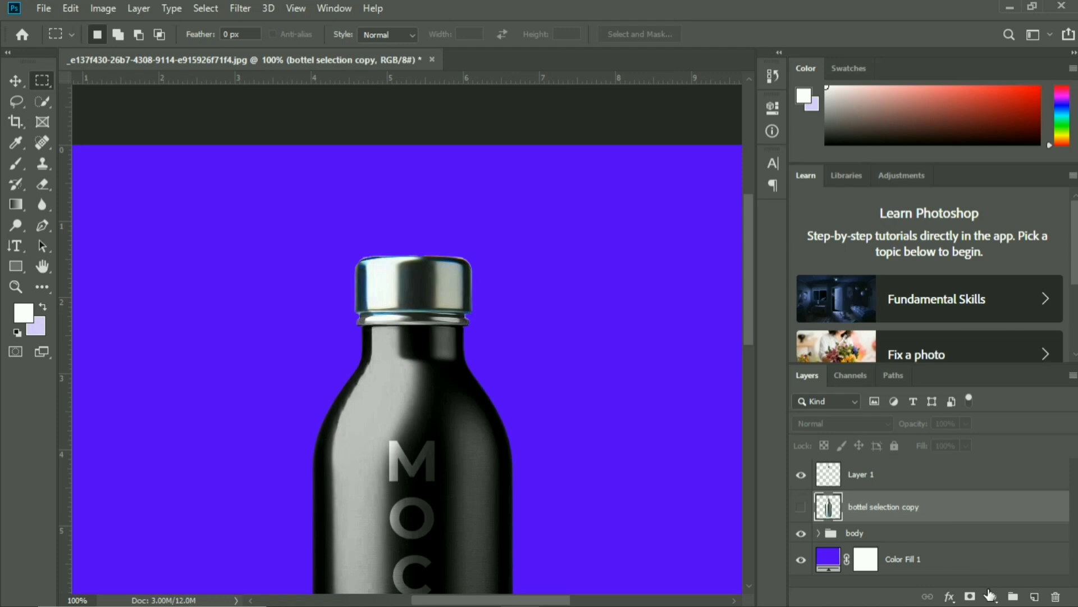
pyautogui.press('Delete')
# - Rename the new cap layer as "cap selection"
pyautogui.click(991, 596)
pyautogui.click(867, 476)
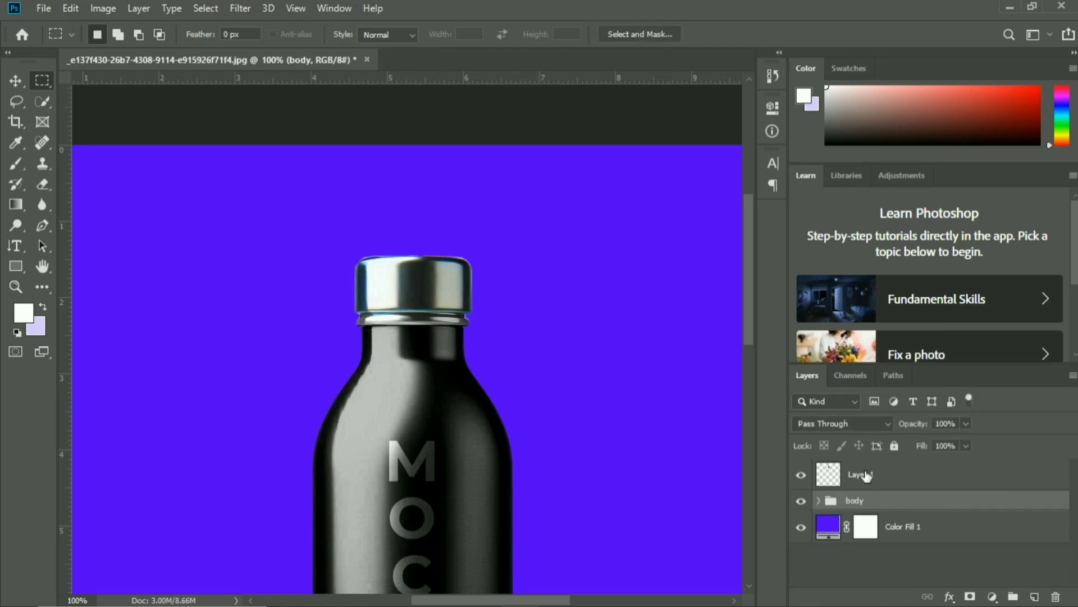
pyautogui.doubleClick(866, 475)
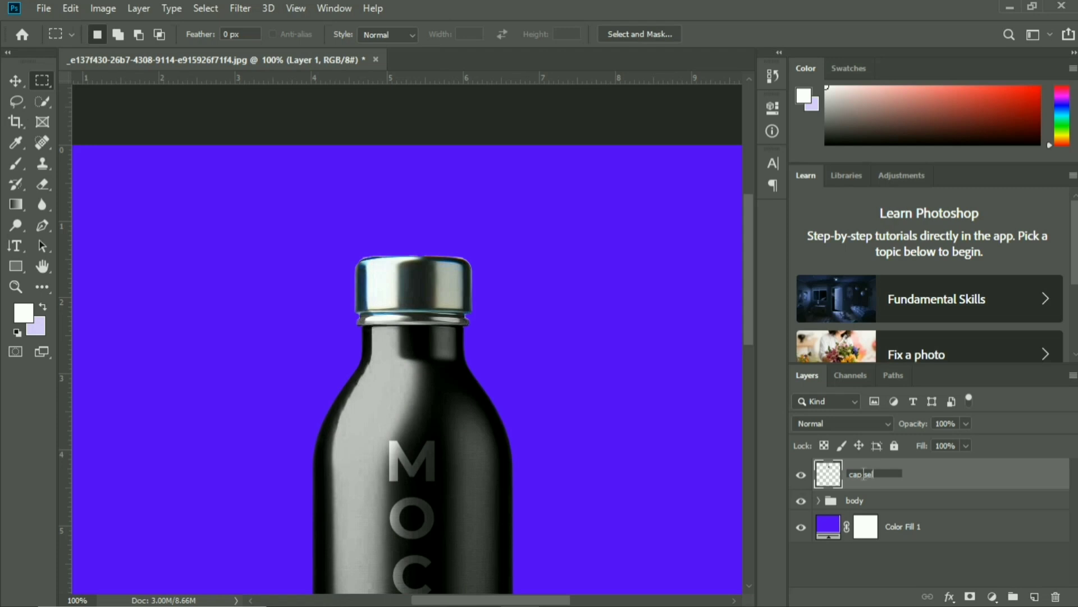
pyautogui.press('Return')
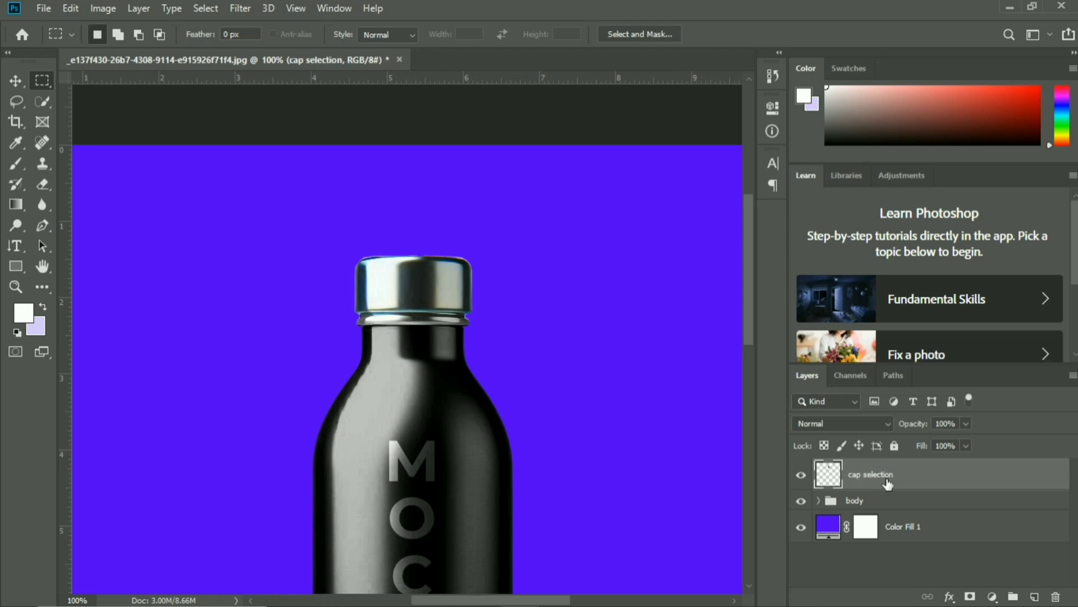
# - Add a bright red Solid Color fill layer above the cap selection and clip it to that layer
pyautogui.click(991, 596)
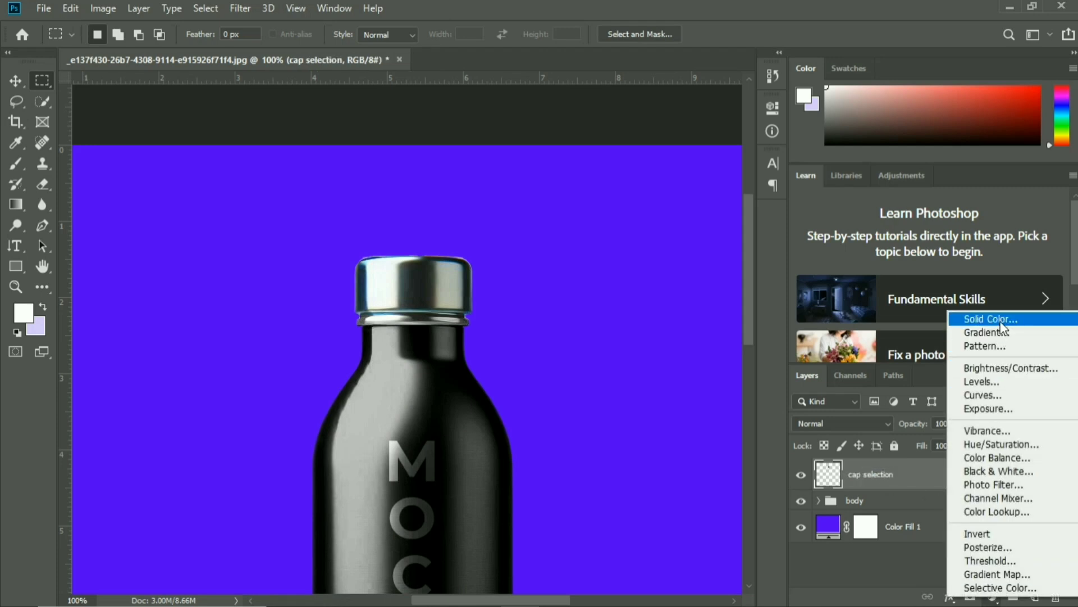
pyautogui.click(994, 328)
pyautogui.moveTo(698, 180); pyautogui.dragTo(723, 160)
pyautogui.click(886, 140)
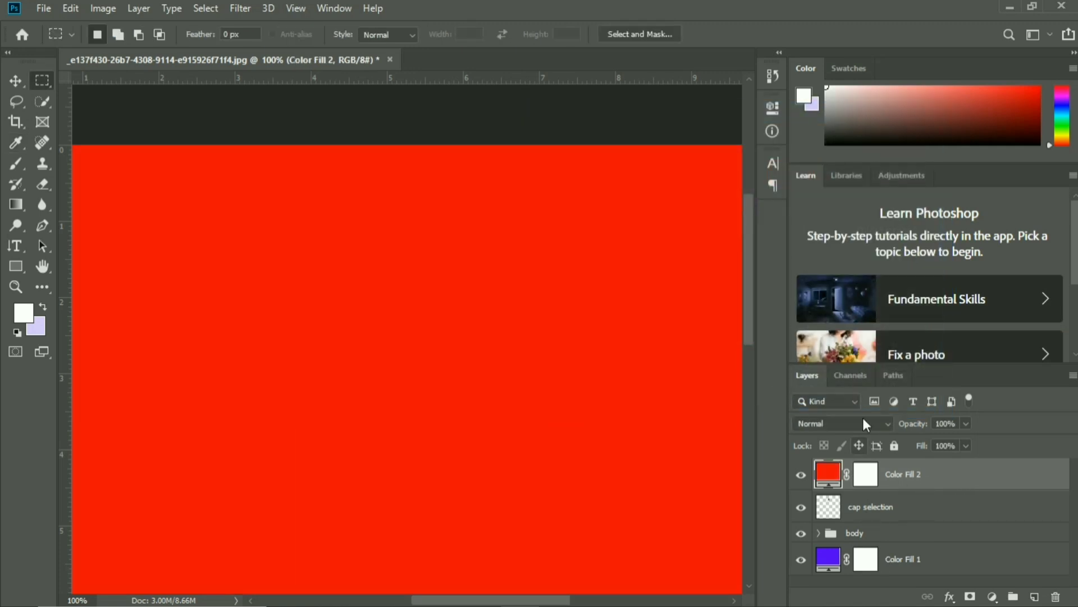
pyautogui.rightClick(973, 476)
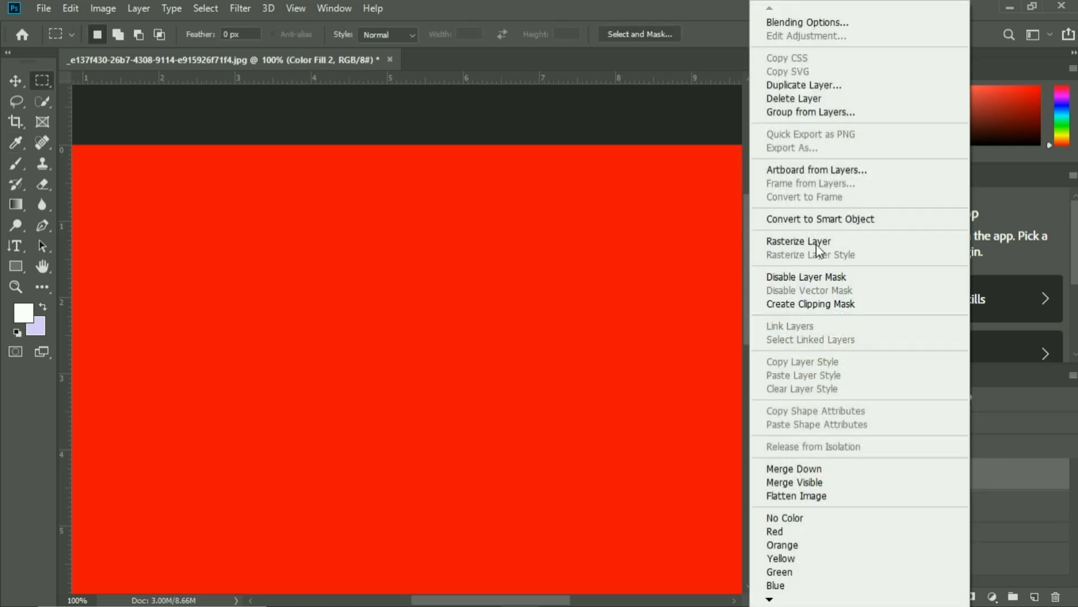
pyautogui.click(820, 302)
# - Set the blend mode of the cap's red color fill to Multiply
pyautogui.click(866, 424)
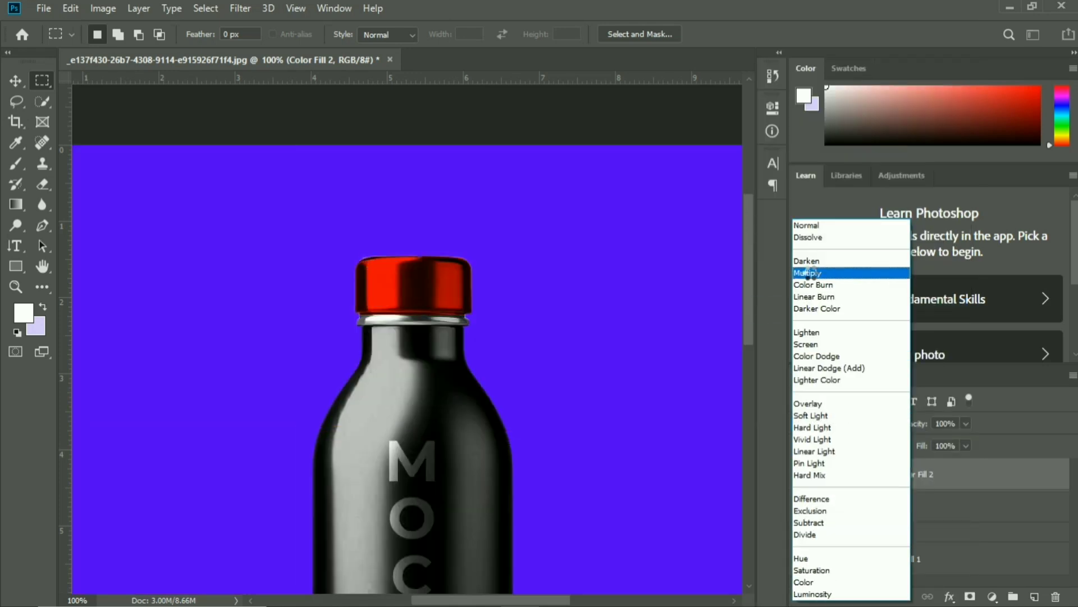
pyautogui.click(814, 272)
pyautogui.hotkey('ctrl', '-')
pyautogui.hotkey('ctrl', '-')
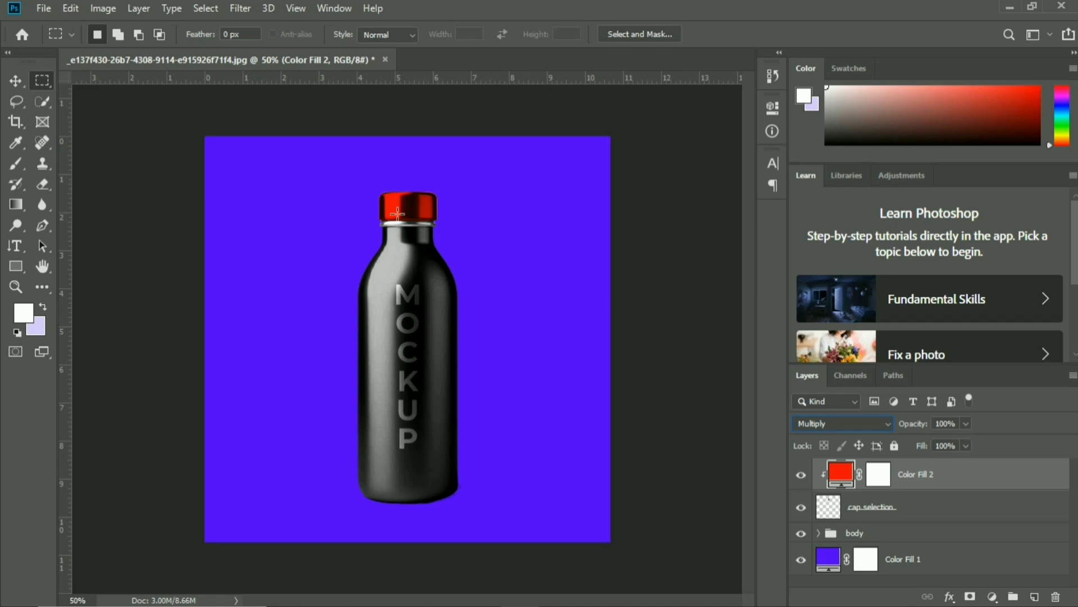
# - Try black (000000) as the color of the cap's fill layer
pyautogui.doubleClick(845, 472)
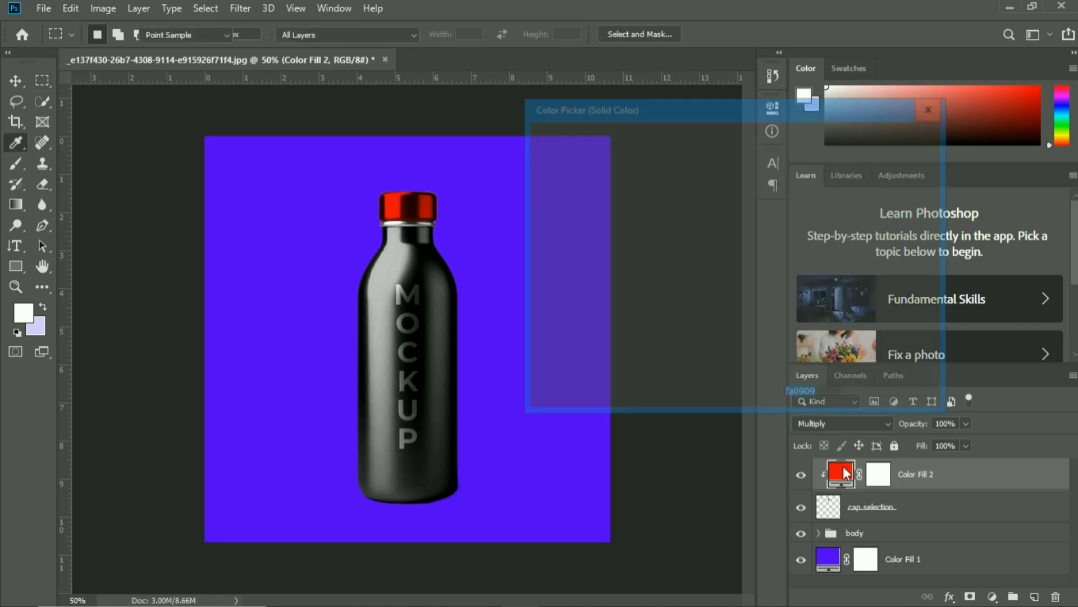
pyautogui.moveTo(562, 314); pyautogui.dragTo(501, 385)
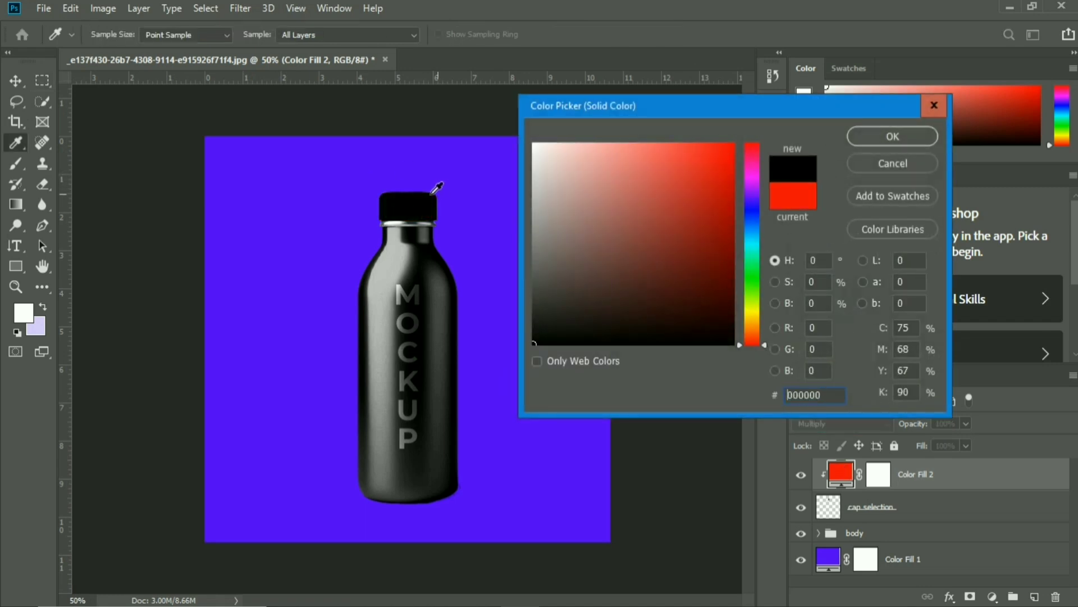
pyautogui.click(875, 163)
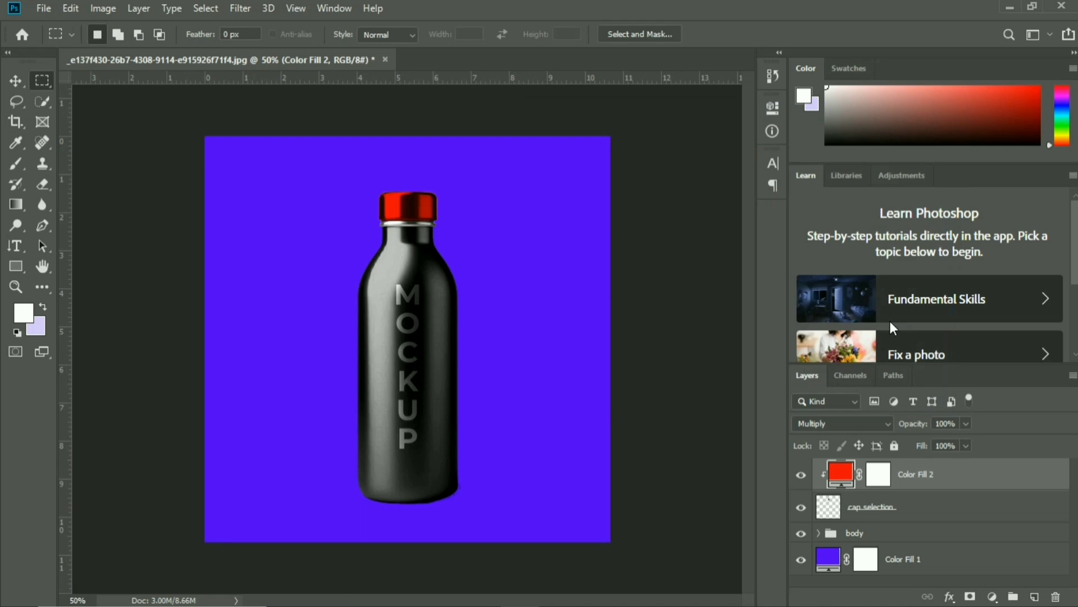
# - Duplicate the cap selection layer above its color fill and open the Camera Raw filter on the copy
pyautogui.click(956, 509)
pyautogui.hotkey('ctrl', 'j')
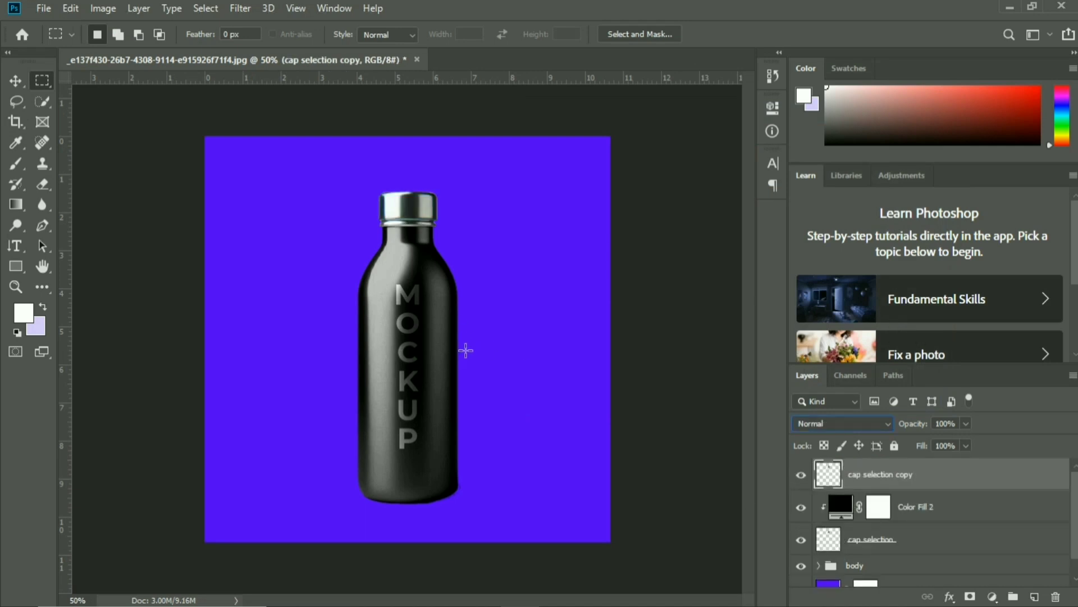
pyautogui.click(240, 9)
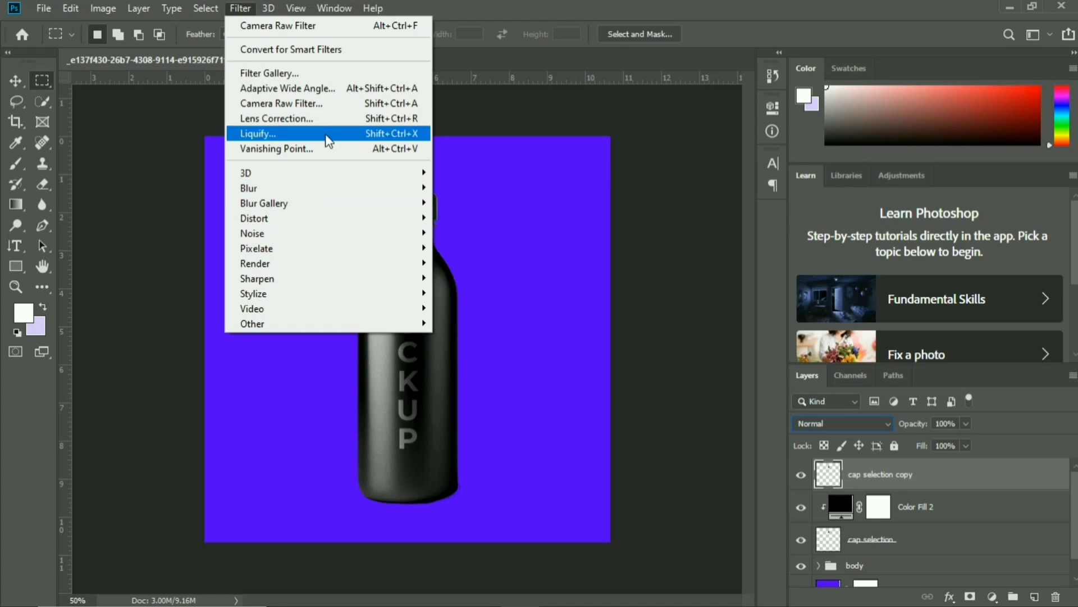
pyautogui.click(349, 104)
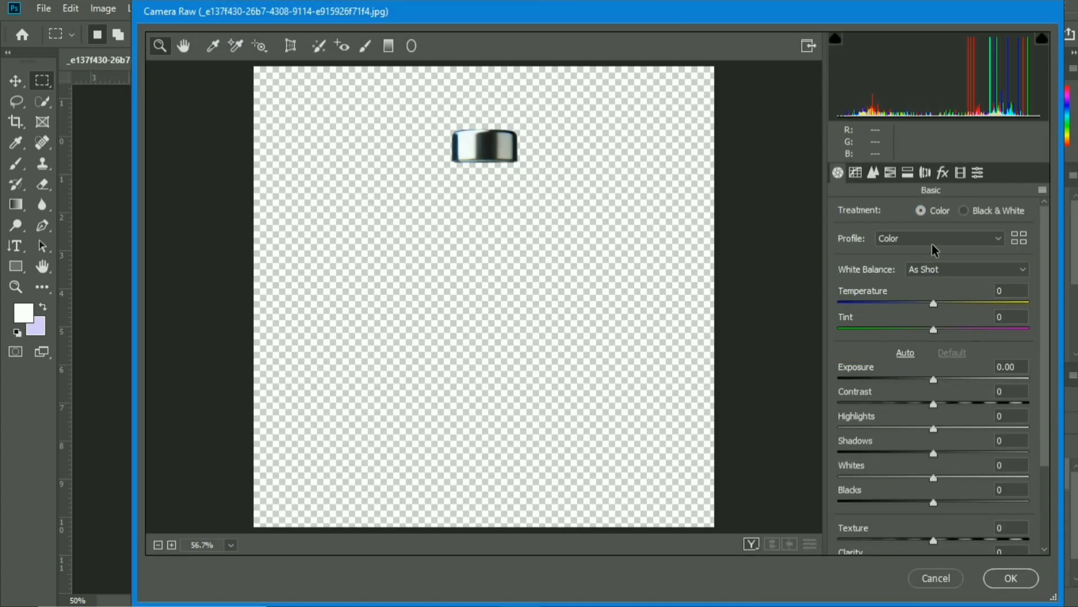
pyautogui.click(935, 241)
pyautogui.click(935, 242)
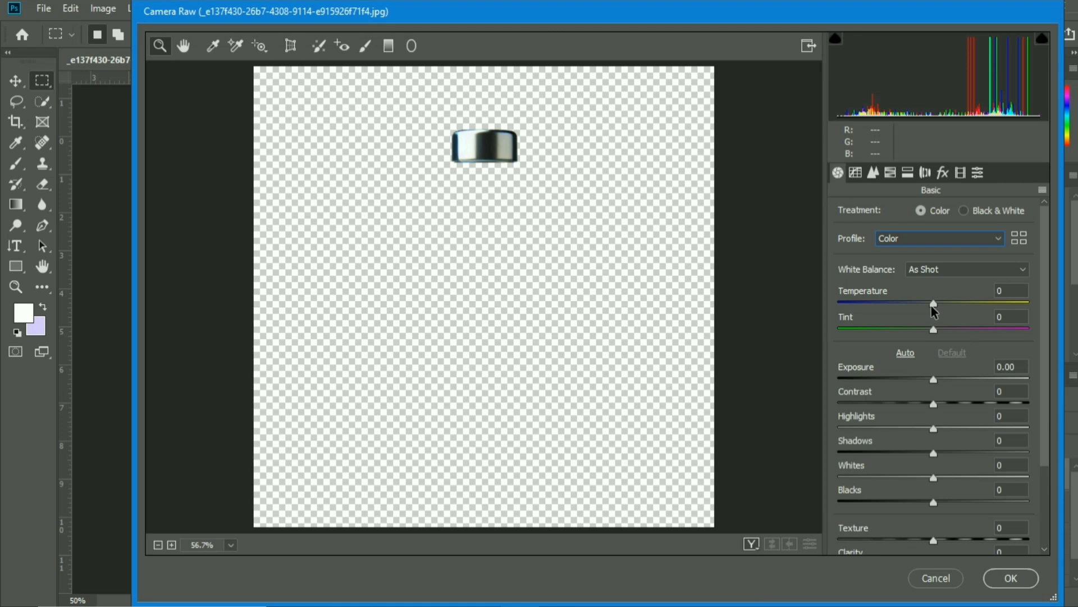
# - Apply Camera Raw to the cap copy with exposure -1.60, contrast -30, highlights +47, shadows +66, whites +44 and lowered blacks
pyautogui.click(903, 381)
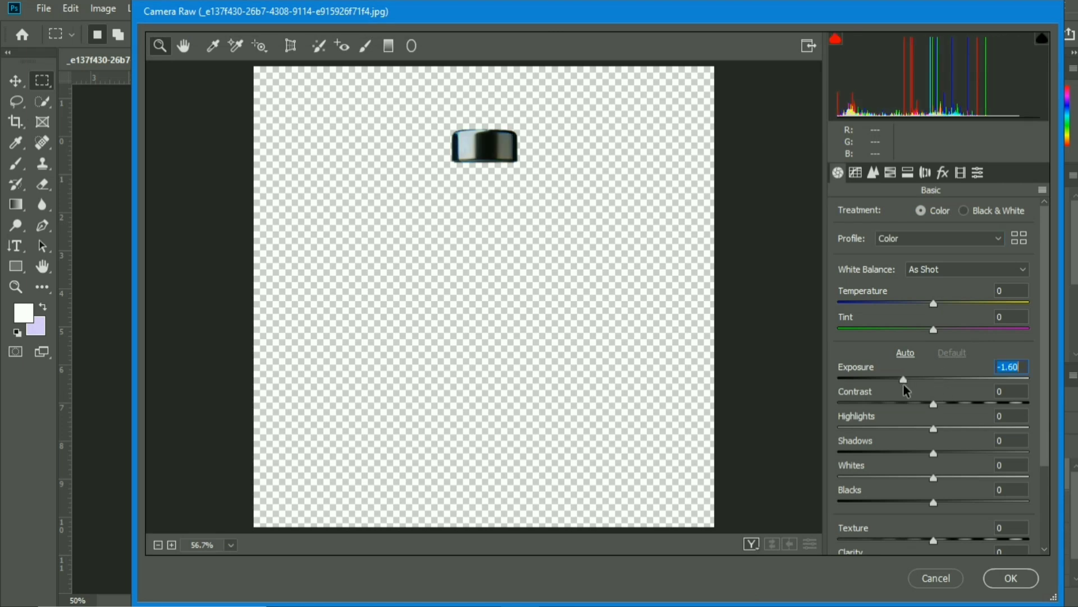
pyautogui.moveTo(934, 404); pyautogui.dragTo(904, 404)
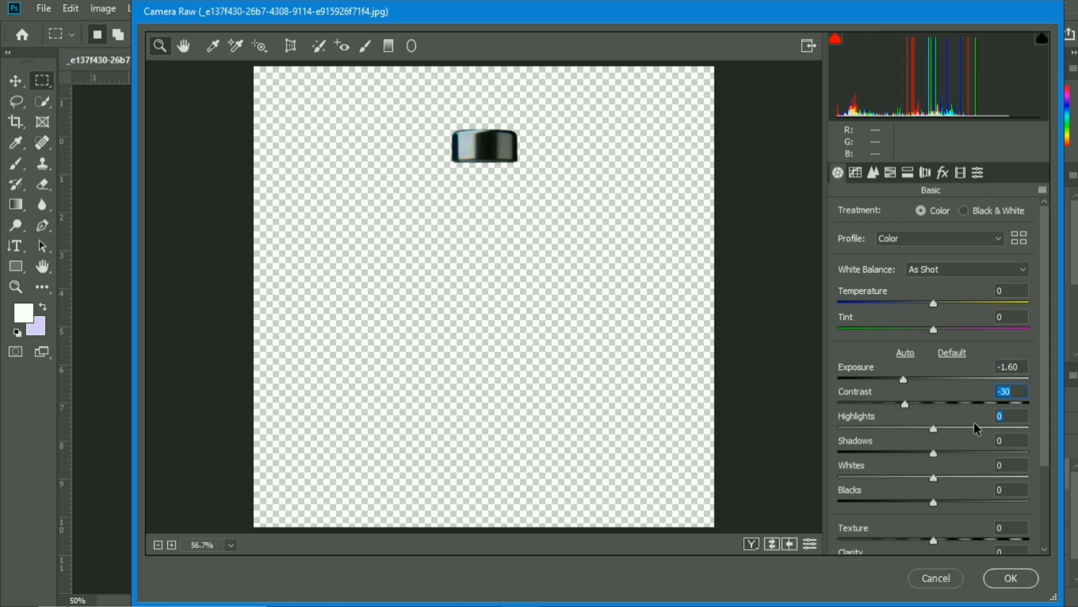
pyautogui.click(995, 452)
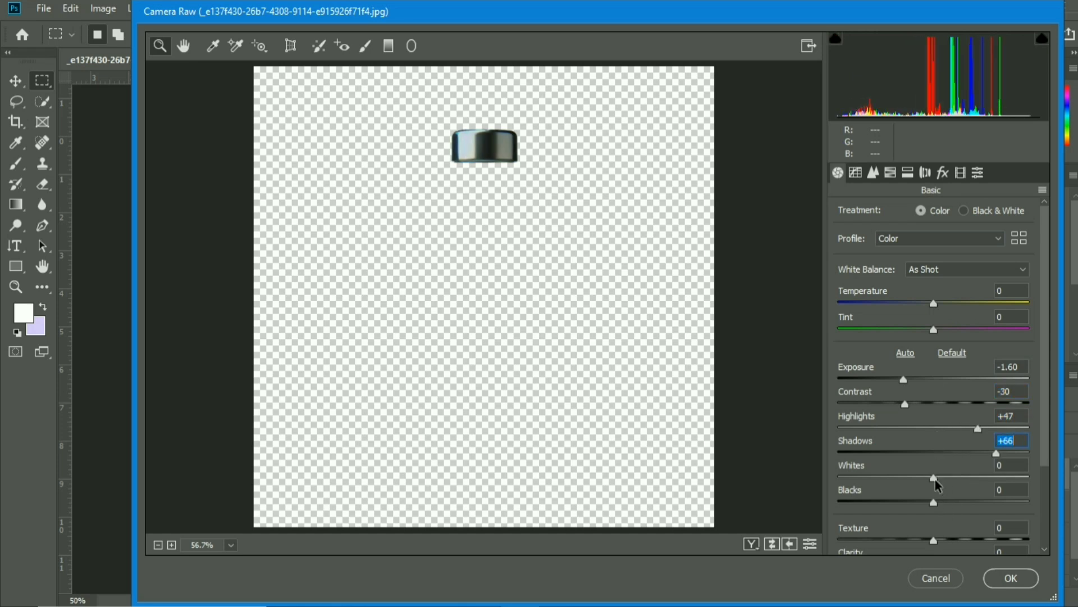
pyautogui.click(975, 477)
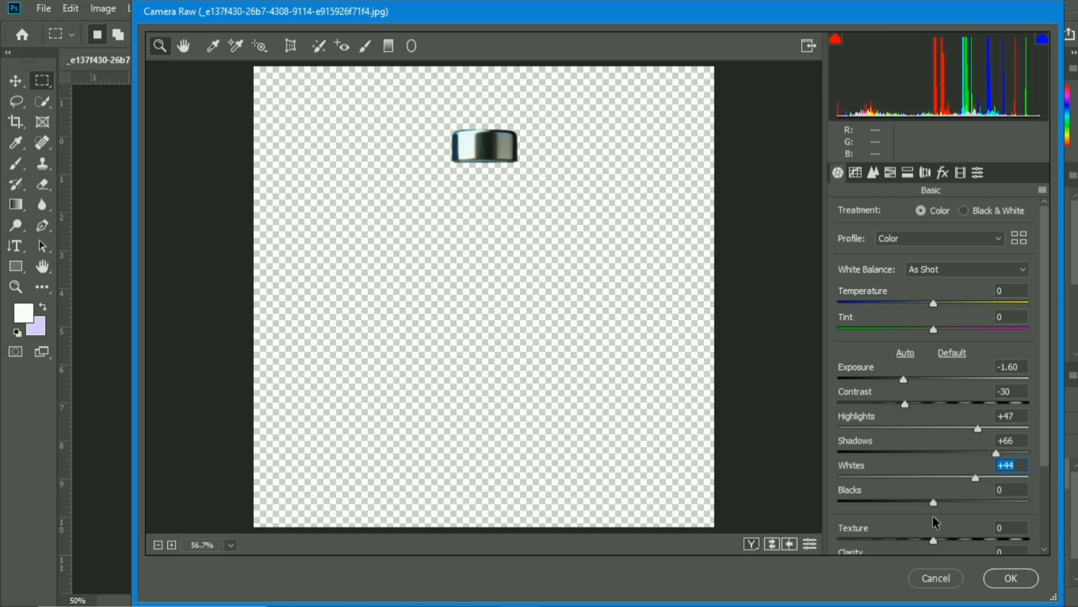
pyautogui.click(902, 502)
pyautogui.click(1009, 574)
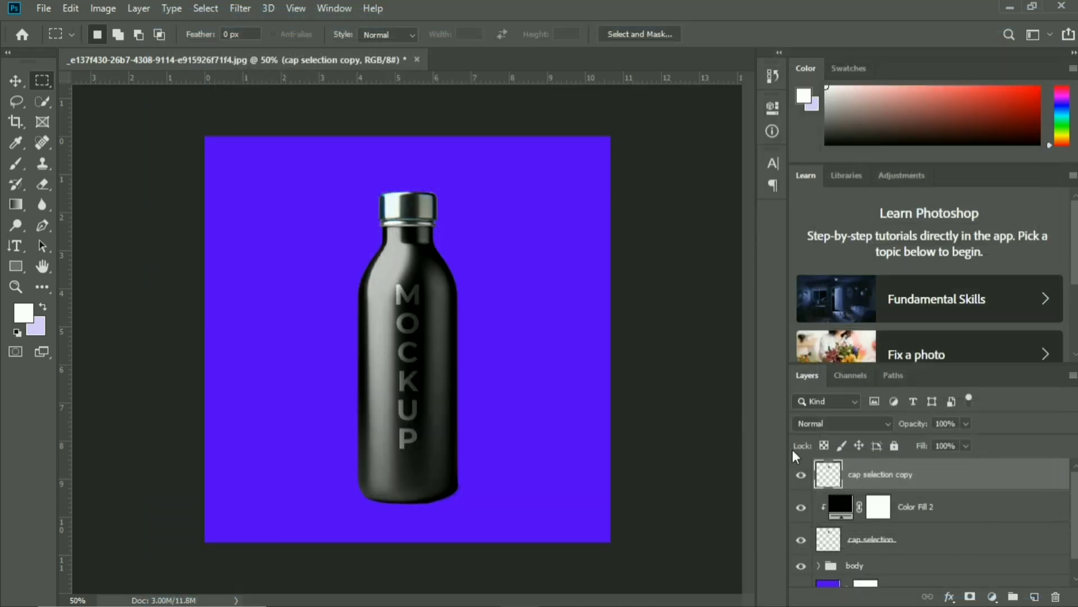
# - Add a Hue/Saturation adjustment with saturation -100, clipped to the cap selection copy
pyautogui.click(991, 594)
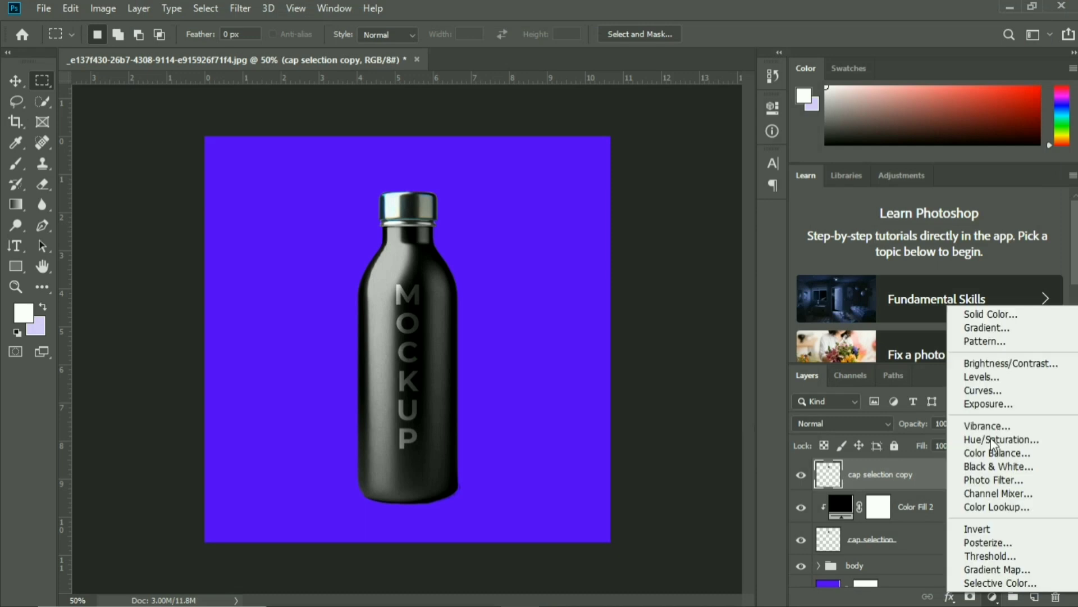
pyautogui.click(989, 439)
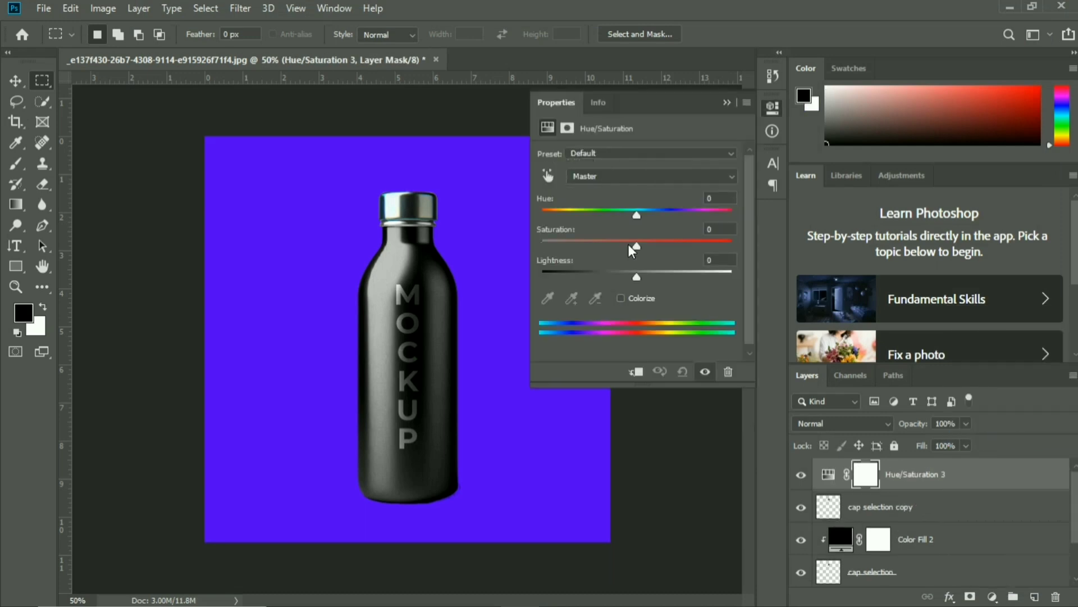
pyautogui.click(542, 246)
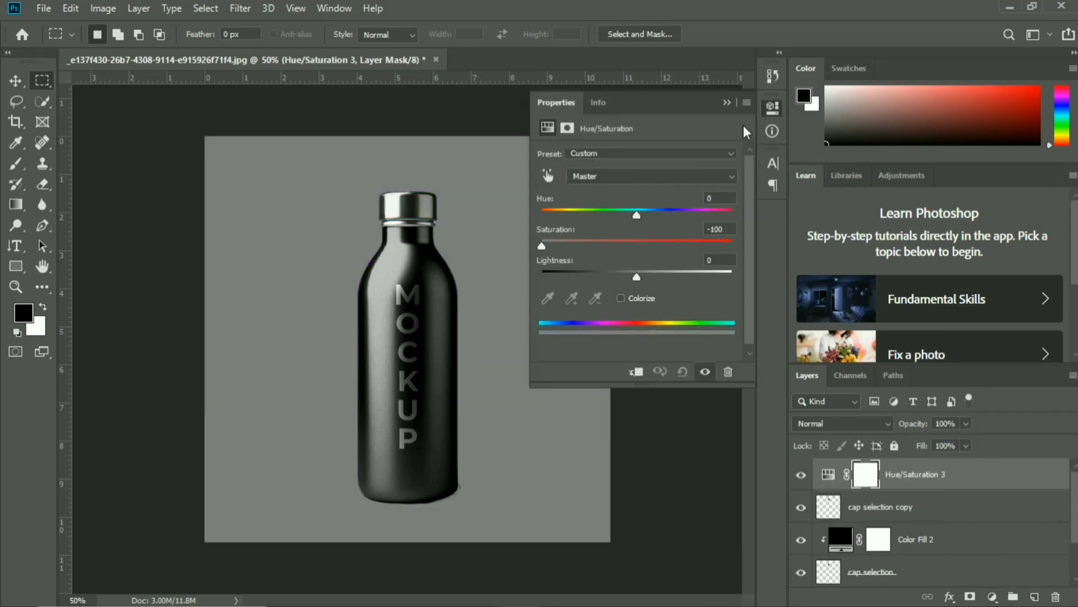
pyautogui.click(637, 372)
pyautogui.click(727, 103)
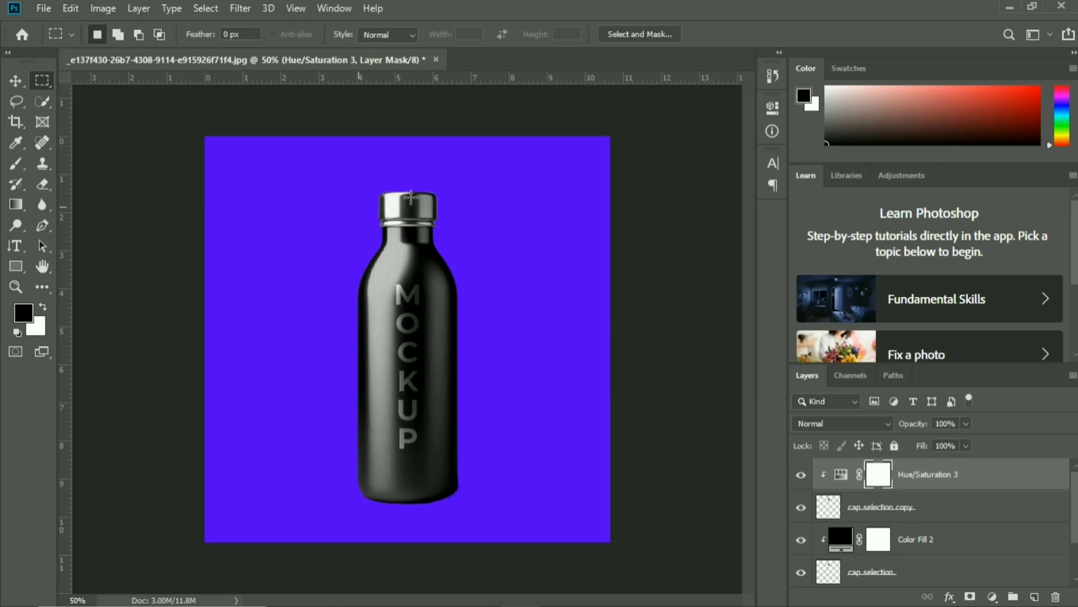
# - Merge the Hue/Saturation adjustment with the cap selection copy and set the merged layer's blend mode to Screen
pyautogui.click(944, 509)
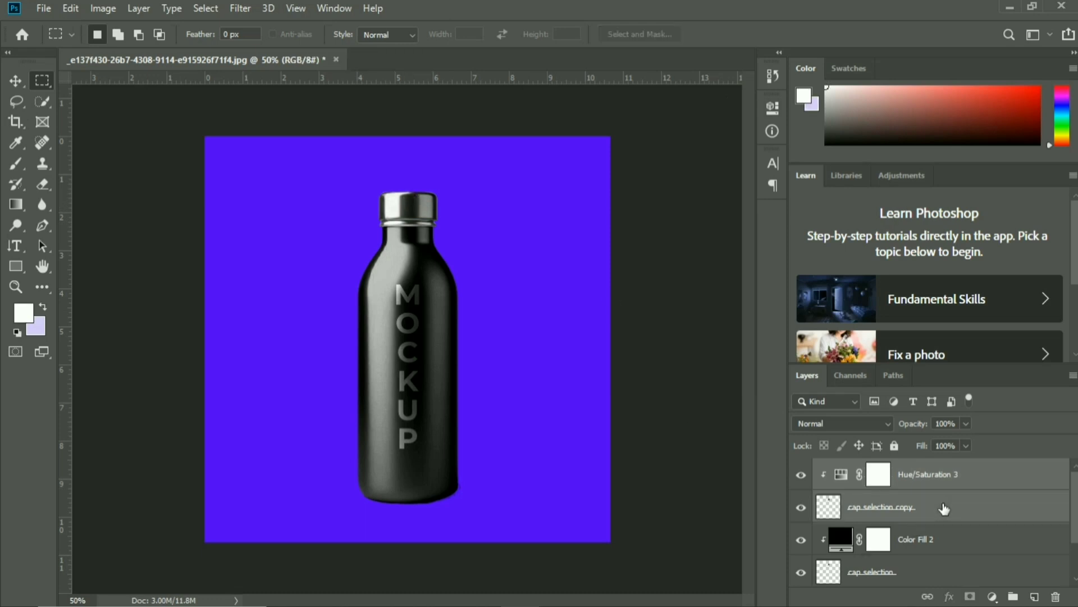
pyautogui.hotkey('ctrl', 'e')
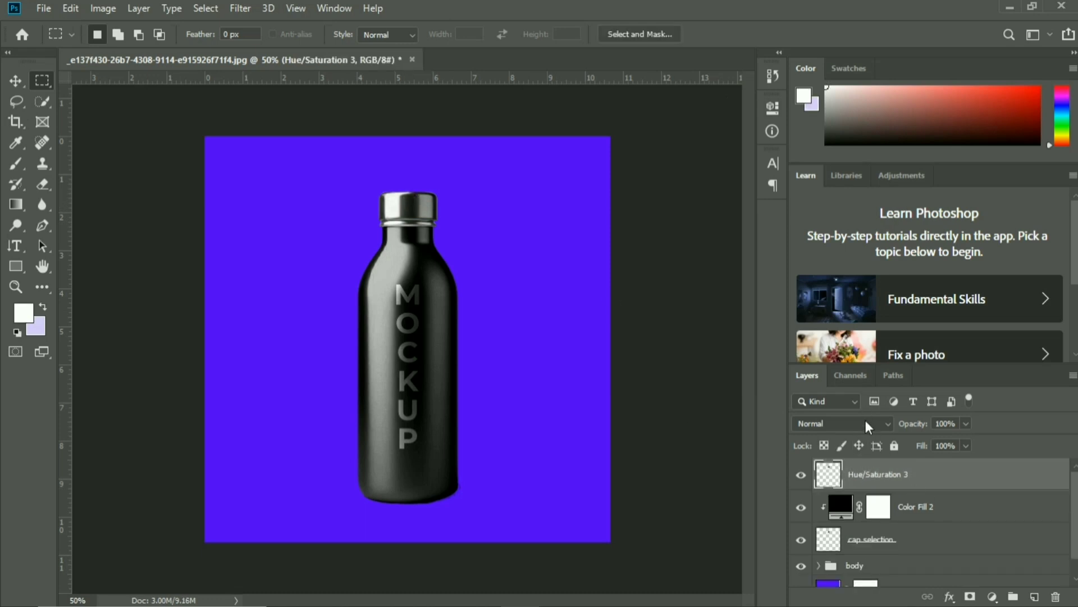
pyautogui.click(864, 419)
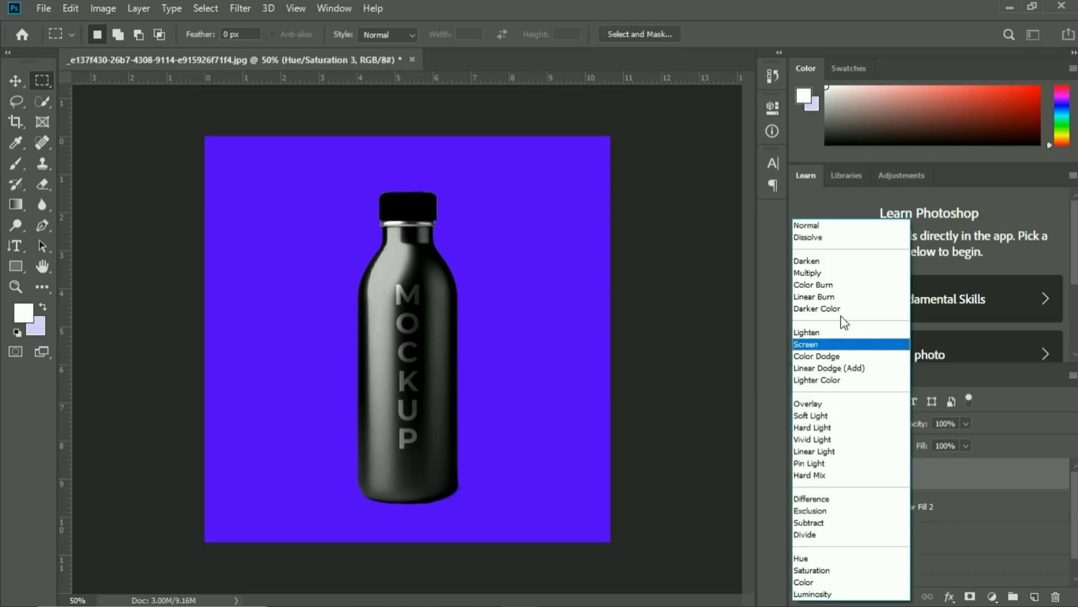
pyautogui.click(842, 347)
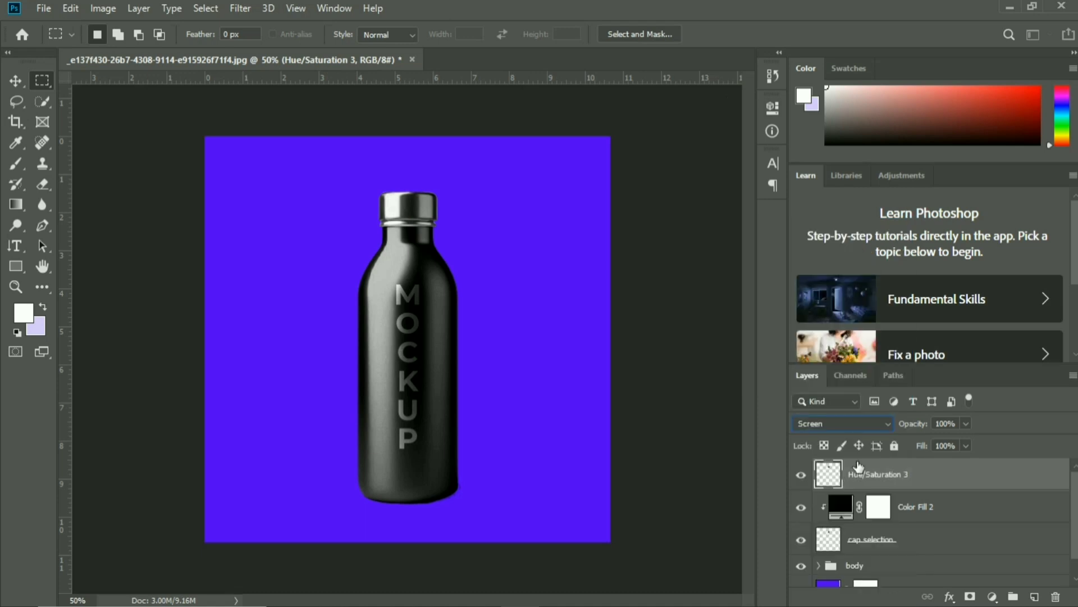
# - Set the cap's fill color to black (000000) and lower the Screen highlight layer's opacity to 50%
pyautogui.click(842, 510)
pyautogui.moveTo(540, 344); pyautogui.dragTo(514, 368)
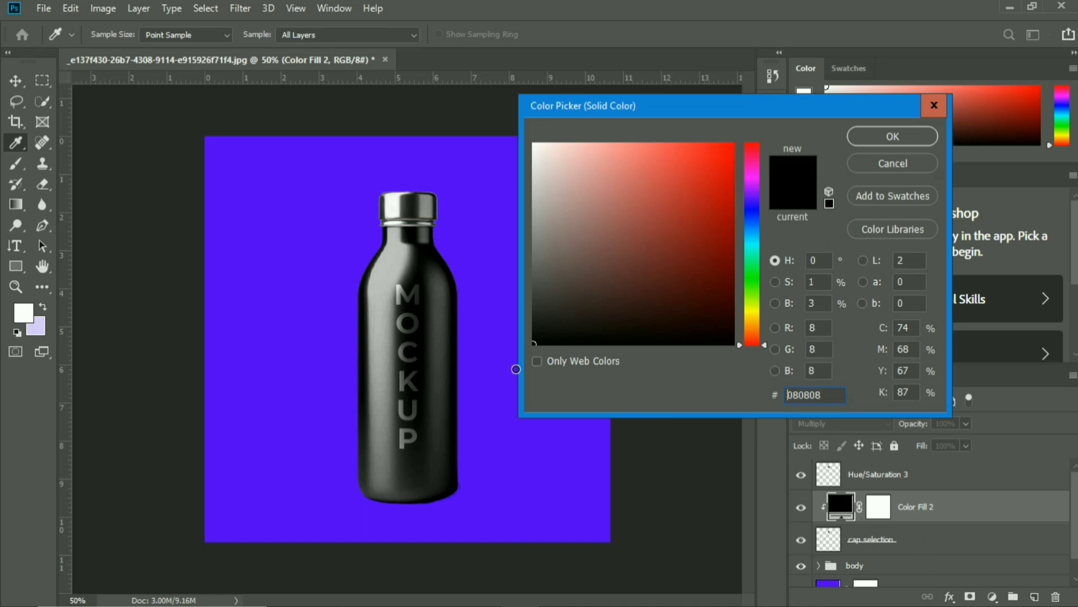
pyautogui.click(923, 142)
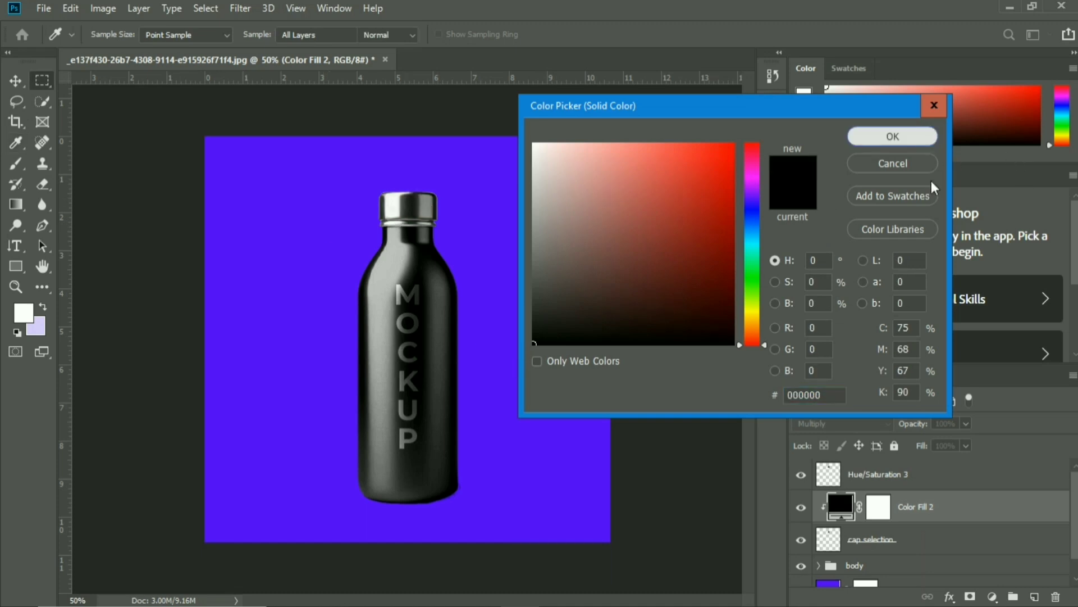
pyautogui.click(831, 476)
pyautogui.moveTo(919, 428); pyautogui.dragTo(878, 444)
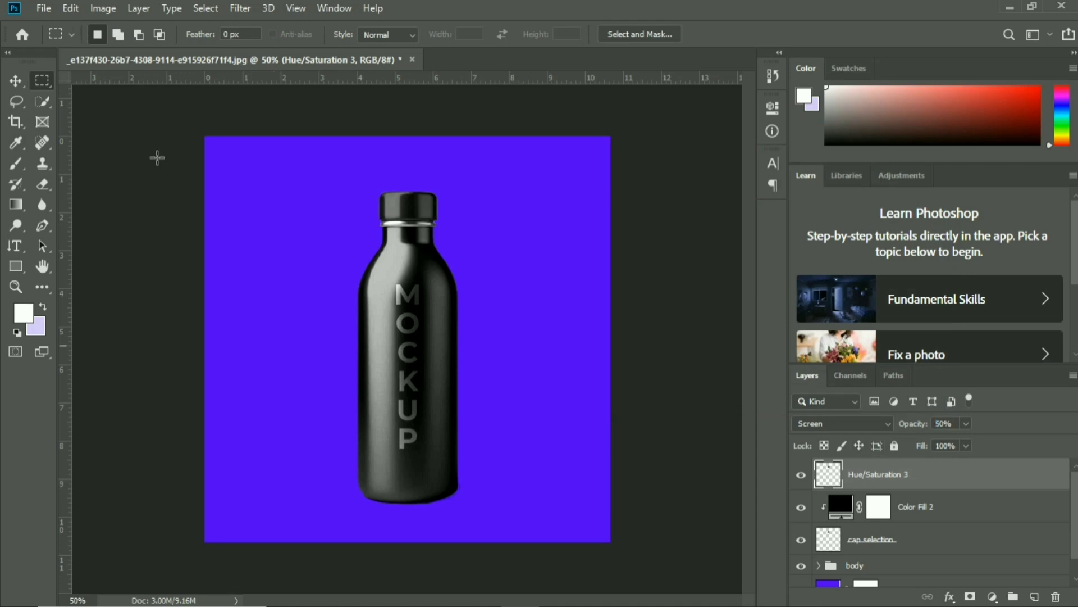
# - Group the cap's highlight, color fill and selection layers and name the group "cap"
pyautogui.click(12, 84)
pyautogui.click(142, 195)
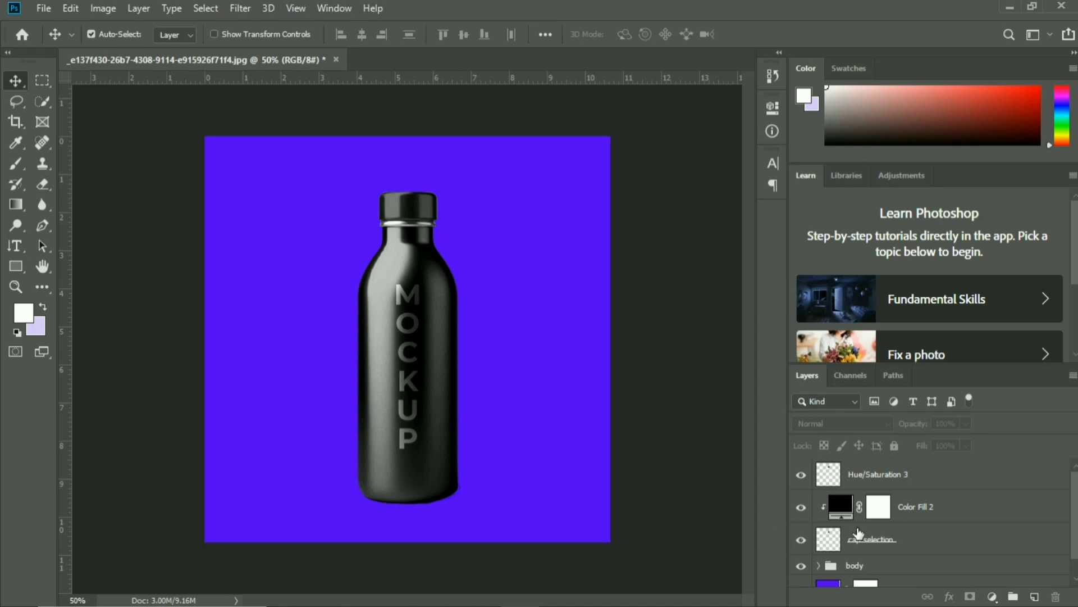
pyautogui.click(894, 476)
pyautogui.keyDown('shift'); pyautogui.click(898, 538); pyautogui.keyUp('shift')
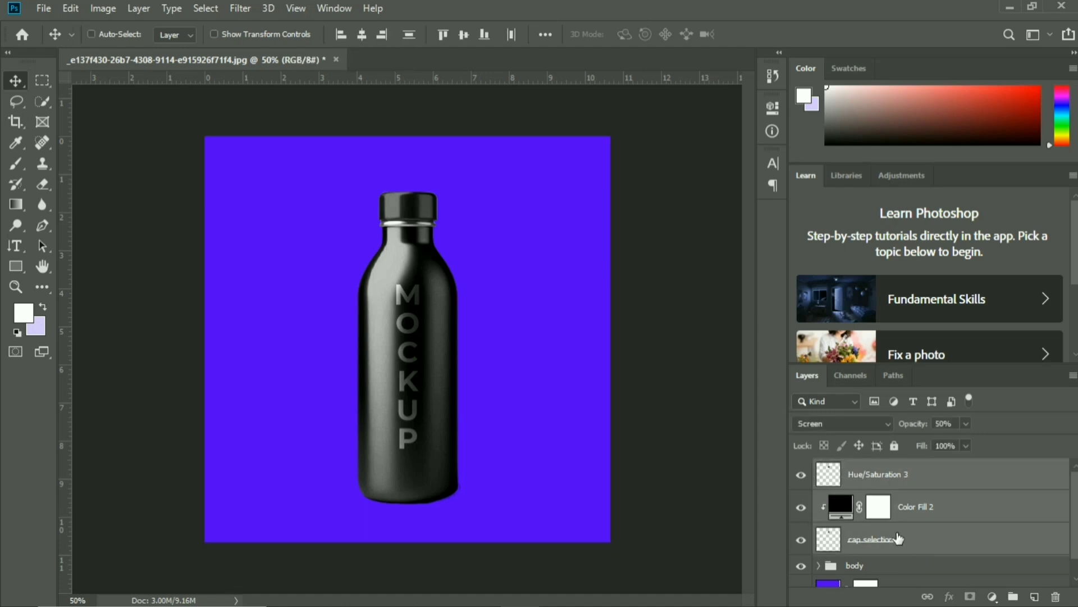
pyautogui.hotkey('ctrl', 'g')
pyautogui.doubleClick(853, 468)
pyautogui.write('cap')
pyautogui.press('Return')
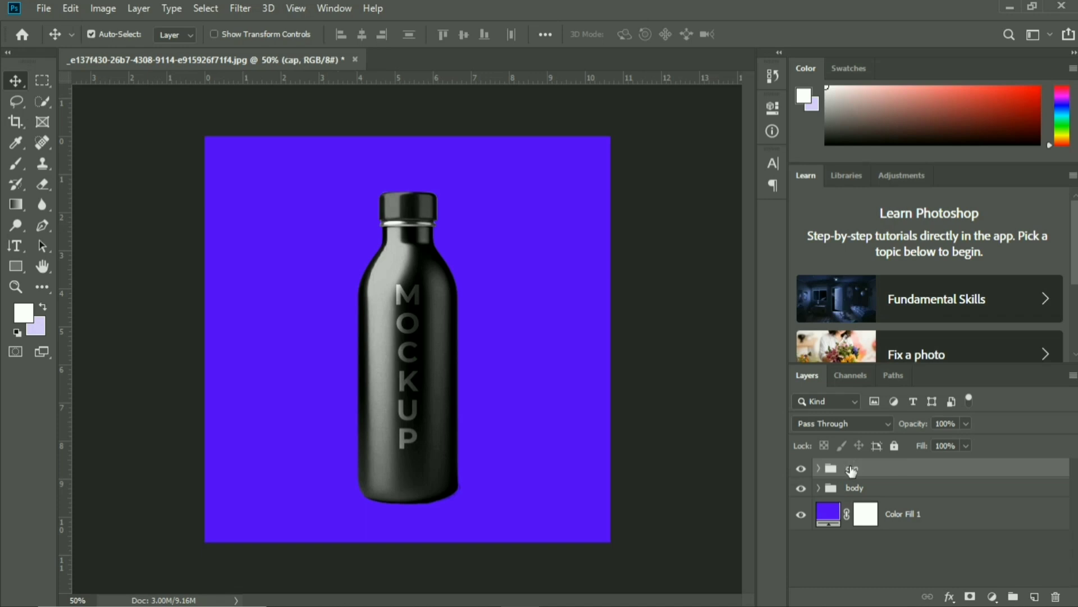
# - Move the cap and body groups together slightly left to X 478 px, and scale them to 79.88%
pyautogui.keyDown('ctrl'); pyautogui.click(883, 489); pyautogui.keyUp('ctrl')
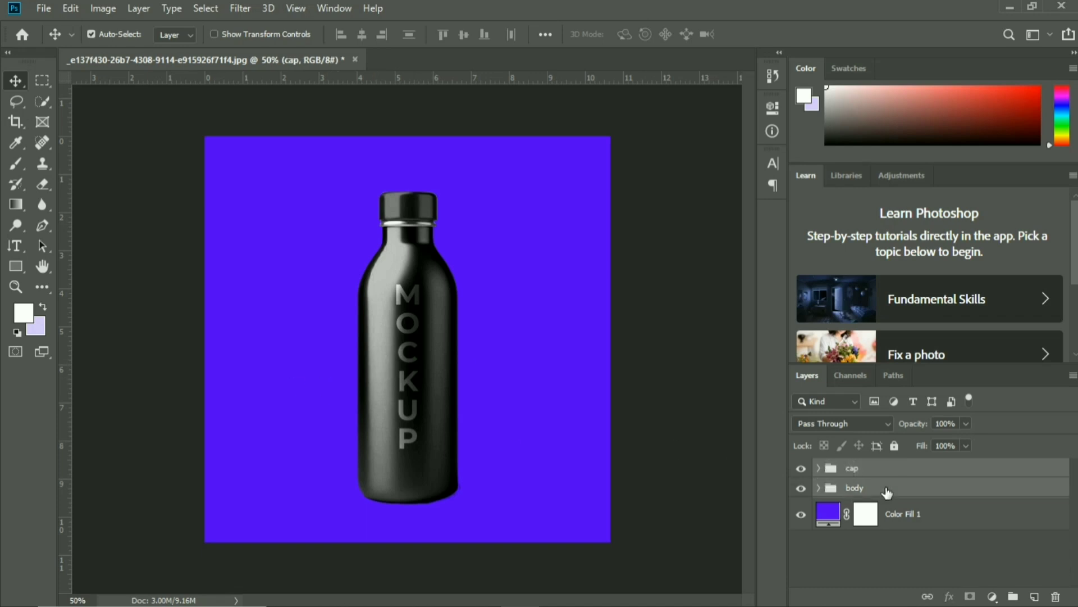
pyautogui.hotkey('ctrl', 't')
pyautogui.moveTo(394, 425); pyautogui.dragTo(391, 432)
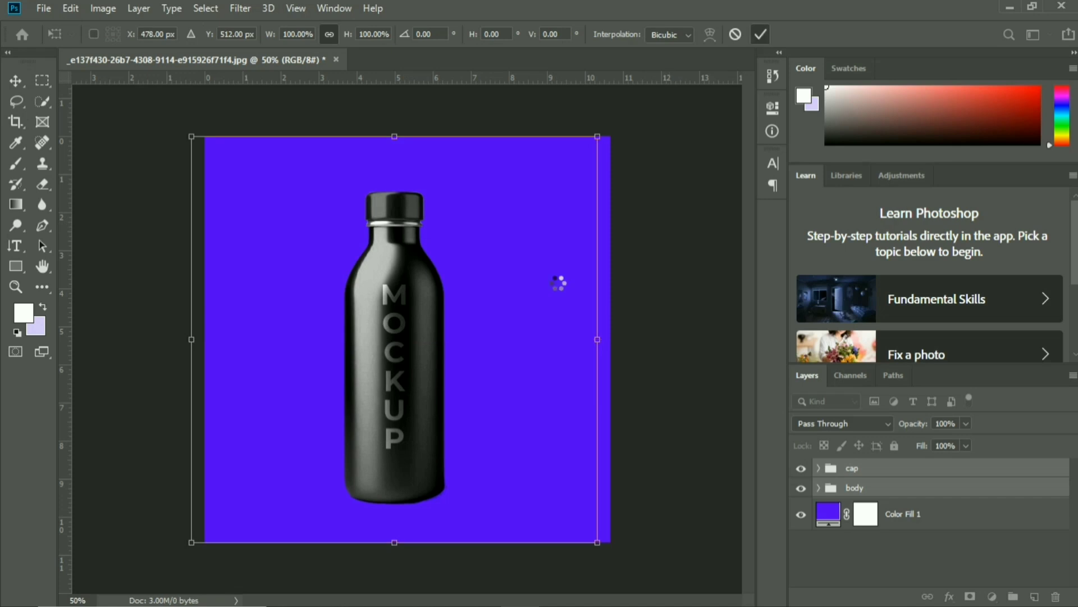
pyautogui.press('Return')
pyautogui.hotkey('ctrl', 't')
pyautogui.moveTo(395, 137); pyautogui.dragTo(400, 213)
pyautogui.click(761, 34)
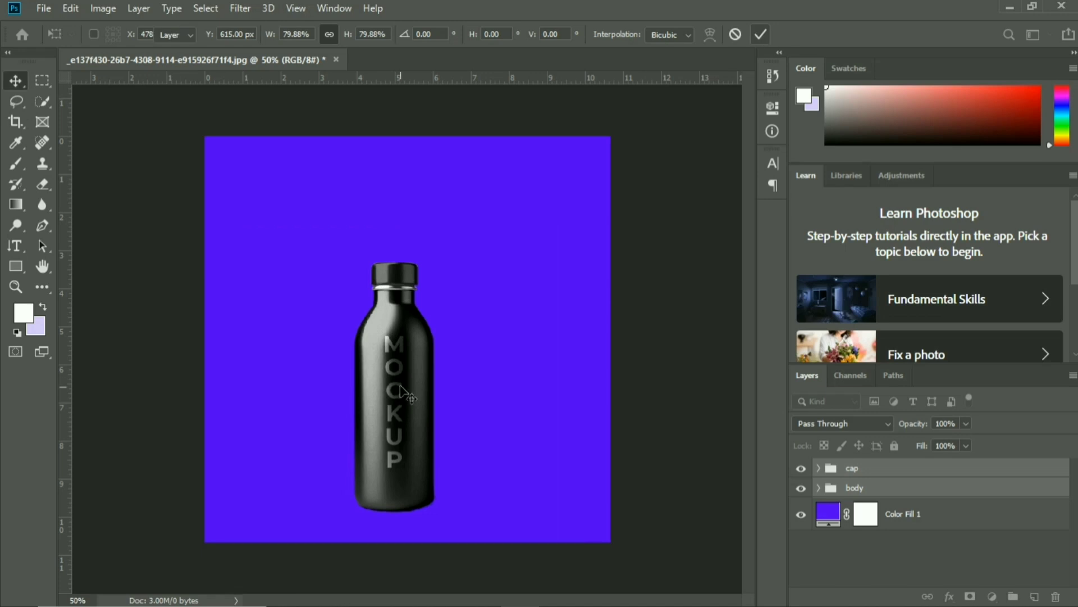
pyautogui.click(402, 400)
pyautogui.moveTo(400, 395); pyautogui.dragTo(410, 397)
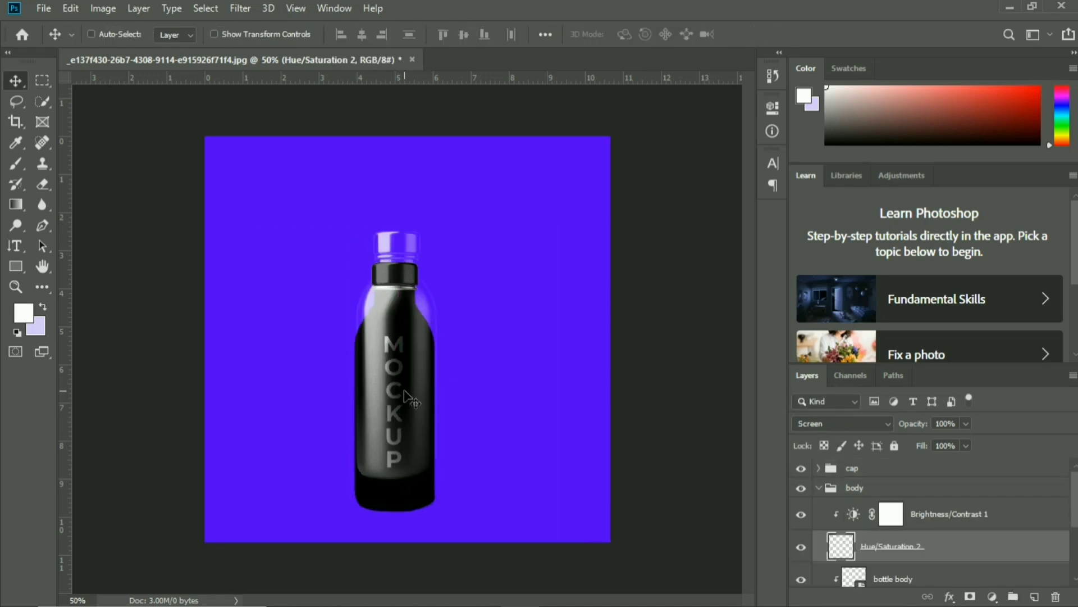
pyautogui.hotkey('ctrl', 'z')
pyautogui.click(819, 488)
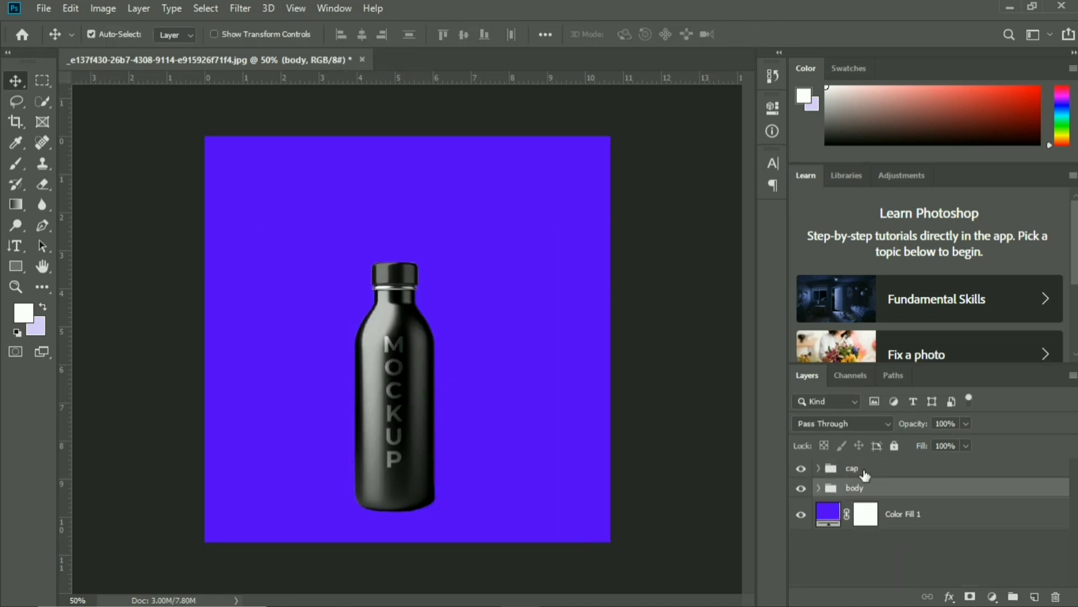
# - Move the cap and body groups together up toward the middle of the canvas
pyautogui.keyDown('shift'); pyautogui.click(864, 471); pyautogui.keyUp('shift')
pyautogui.hotkey('ctrl', 't')
pyautogui.moveTo(403, 446); pyautogui.dragTo(409, 389)
pyautogui.click(760, 35)
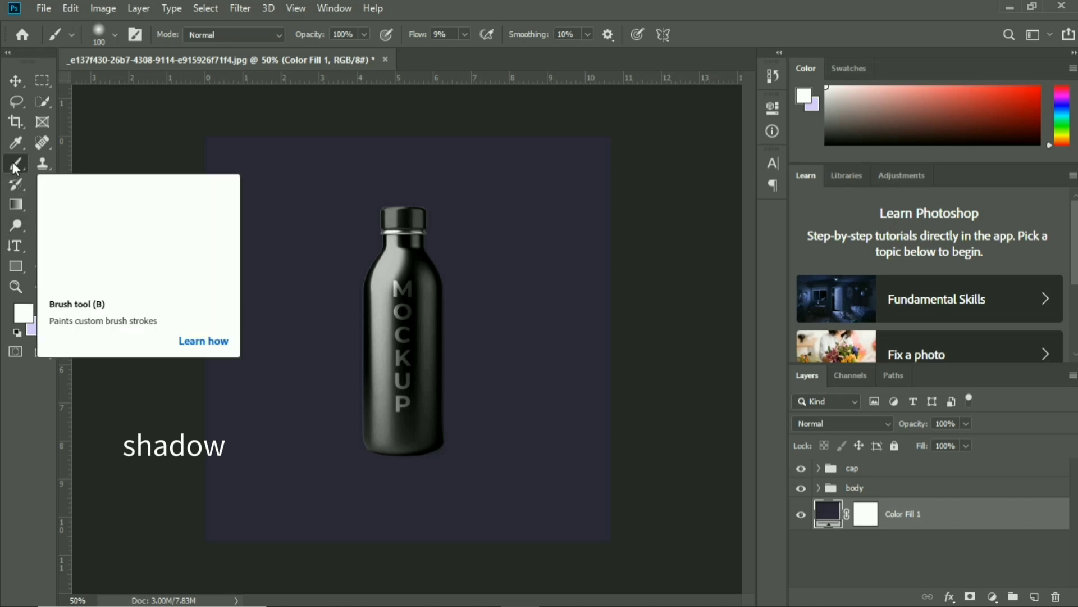
# - Create a new layer above the background fill and flatten the soft brush tip to a thin horizontal line at 400 px
pyautogui.click(1034, 596)
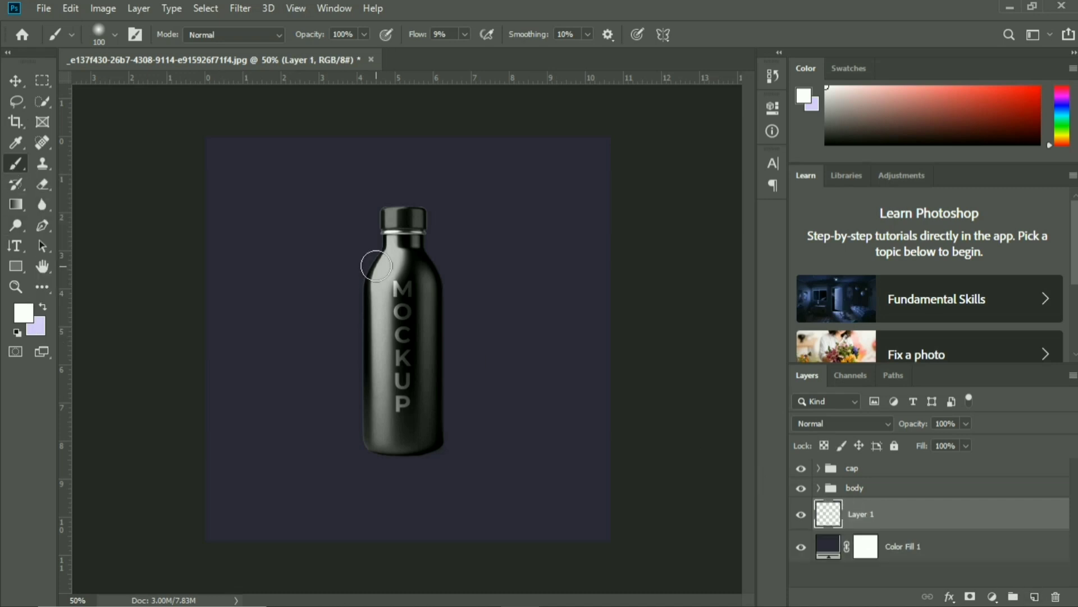
pyautogui.rightClick(375, 265)
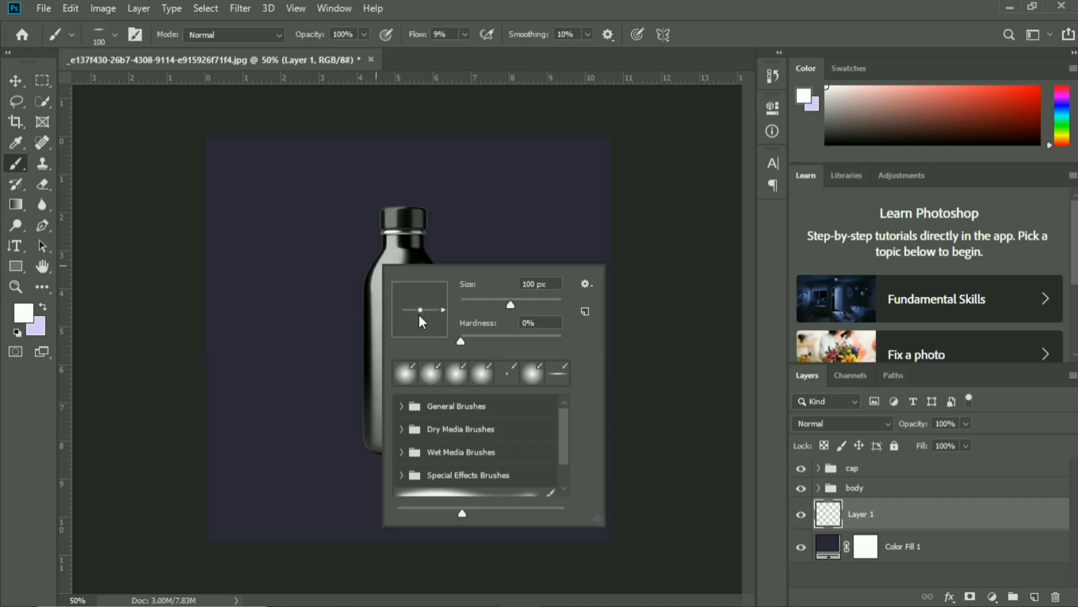
pyautogui.press('Return')
pyautogui.press(']')
pyautogui.press(']')
pyautogui.press(']')
pyautogui.press(']')
pyautogui.press(']')
pyautogui.press(']')
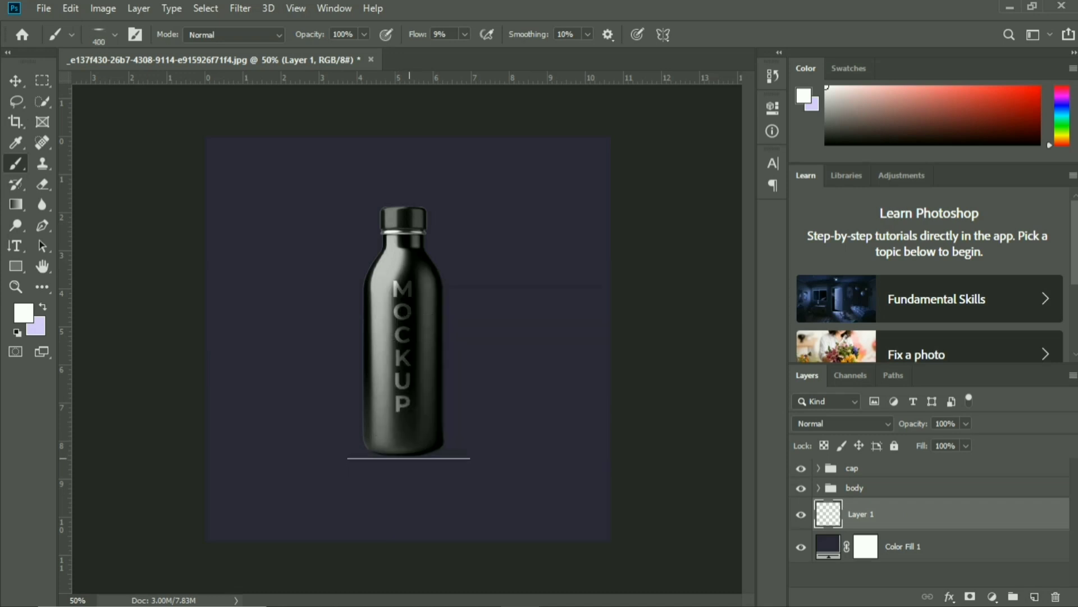
# - Paint faint black shadow strokes at 9% flow beneath the bottle's base on the new layer
pyautogui.click(18, 332)
pyautogui.click(405, 454)
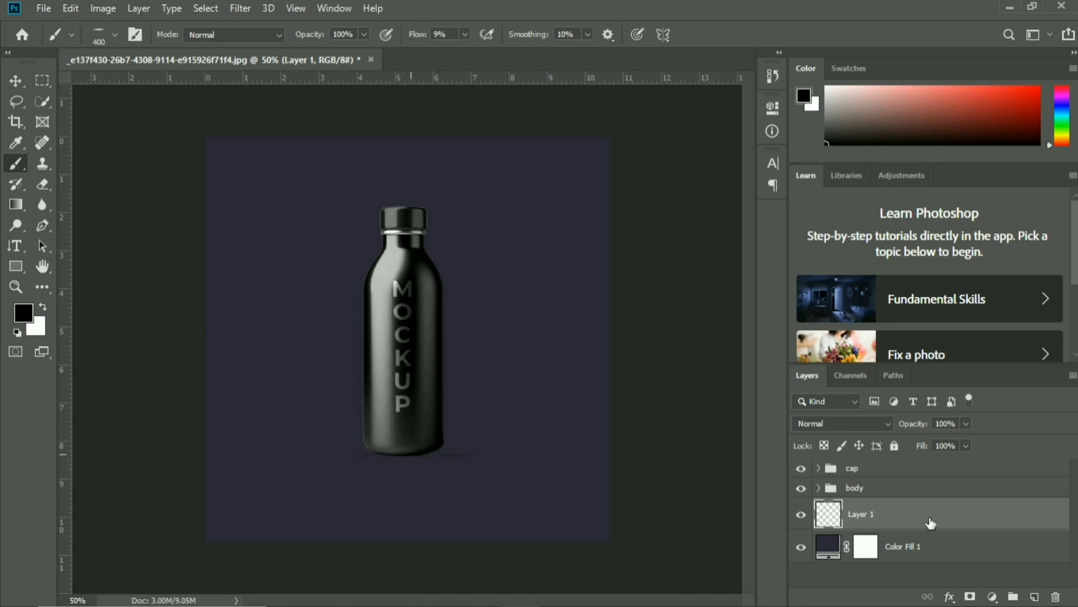
pyautogui.click(496, 454)
# - Change the background fill to a medium gray, about 88868d
pyautogui.doubleClick(827, 547)
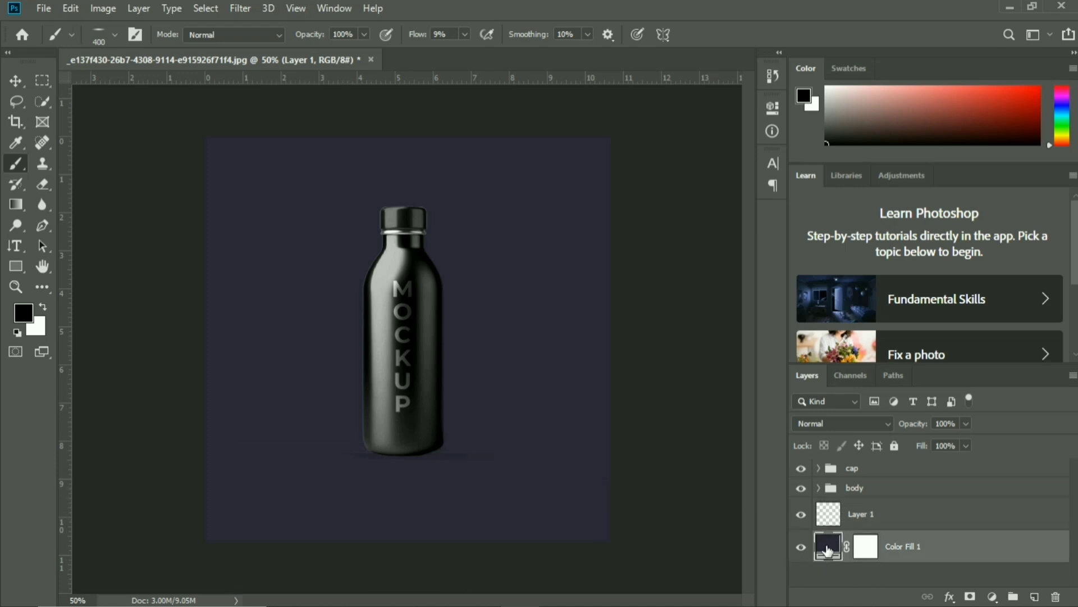
pyautogui.click(543, 233)
pyautogui.click(541, 243)
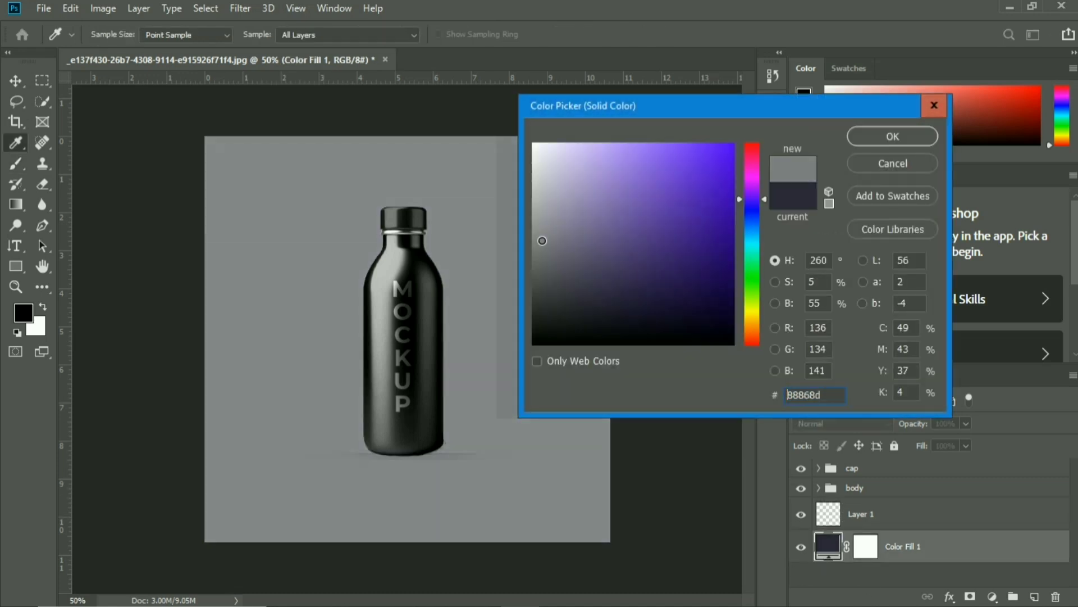
pyautogui.press('Return')
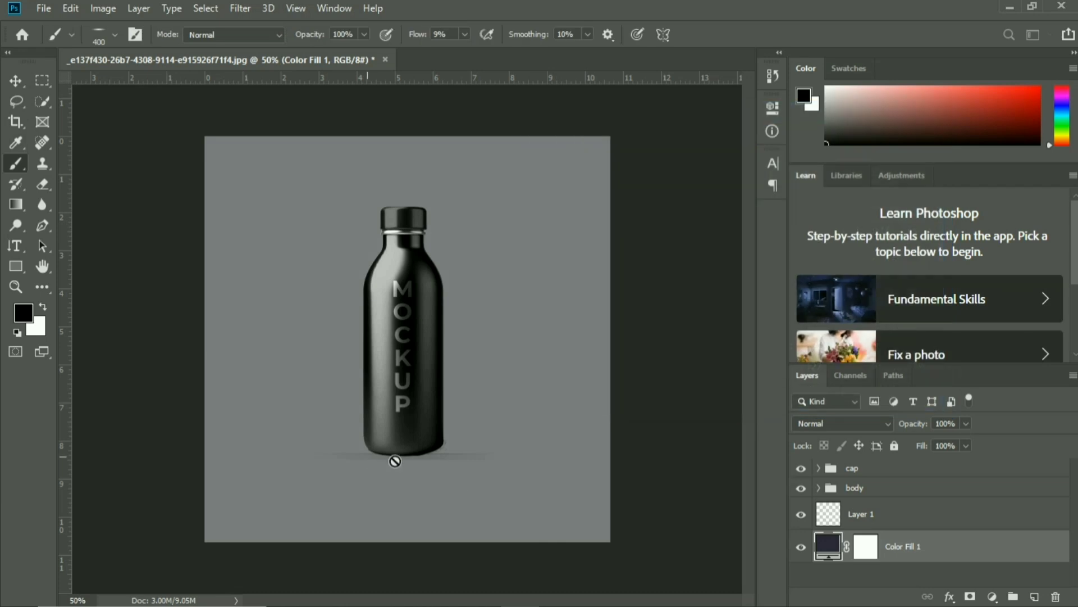
# - Raise the brush flow to 100% and paint a stronger black contact shadow under the bottle on Layer 1
pyautogui.click(888, 525)
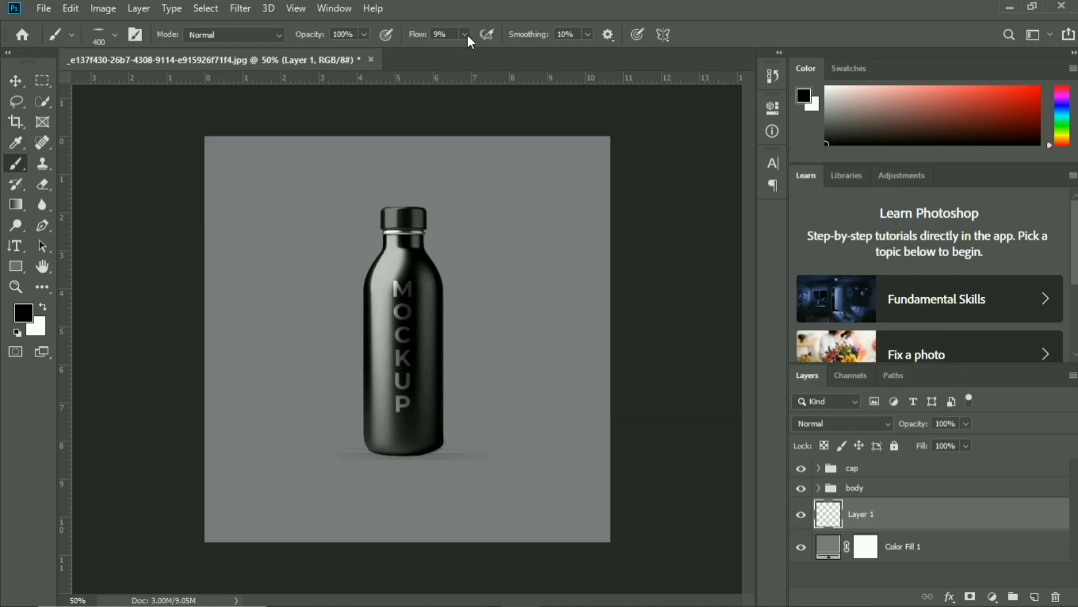
pyautogui.moveTo(465, 35); pyautogui.dragTo(589, 63)
pyautogui.click(399, 456)
pyautogui.click(403, 456)
pyautogui.click(403, 456)
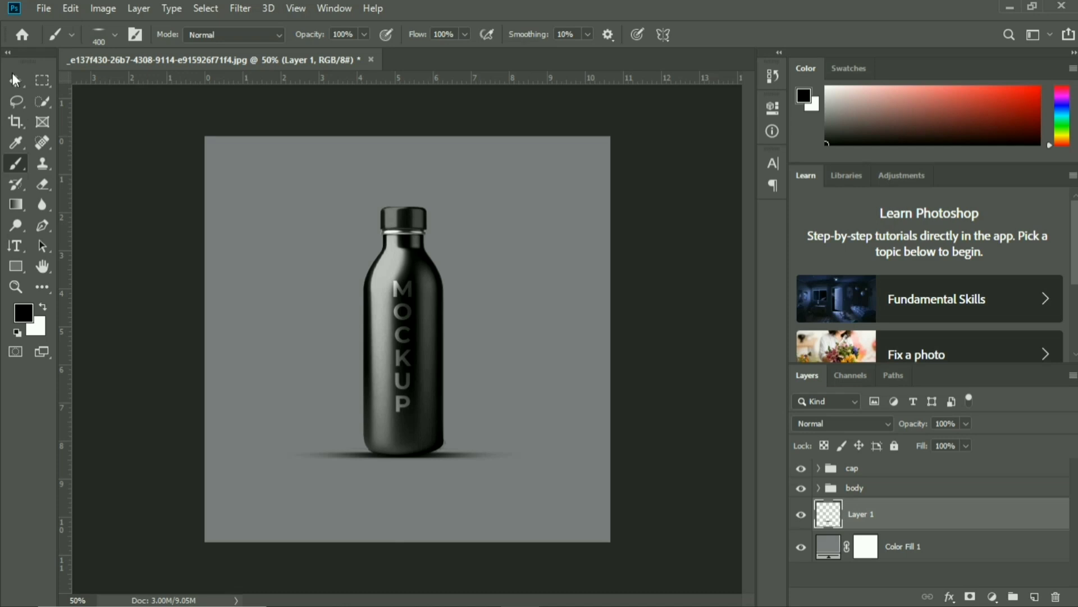
# - Scale the shadow layer to 86.26% and keep it centered under the bottle
pyautogui.press('v')
pyautogui.hotkey('ctrl', 't')
pyautogui.moveTo(541, 452); pyautogui.dragTo(465, 451)
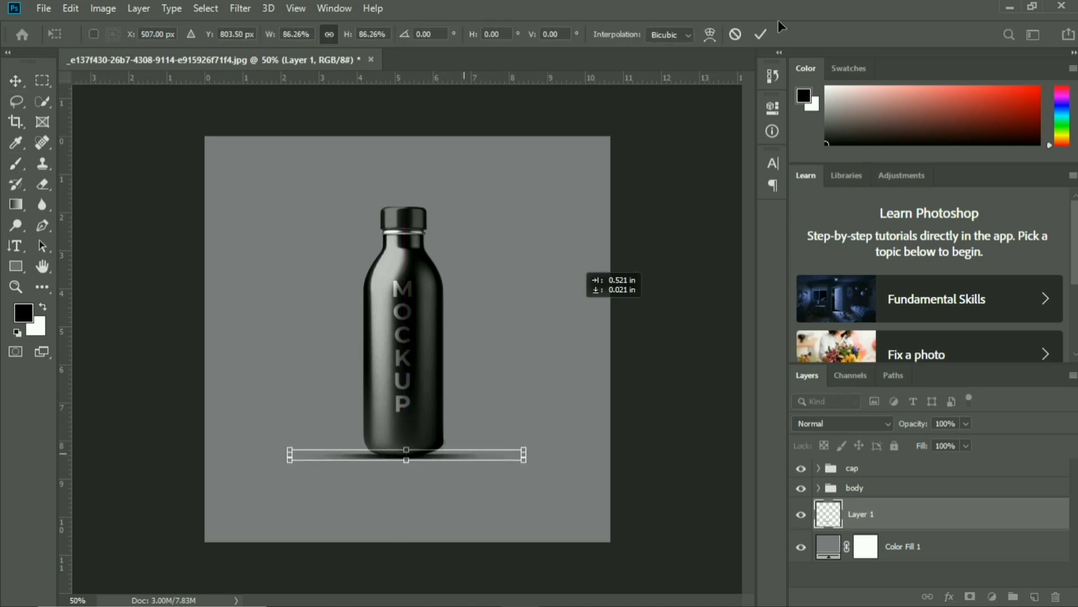
pyautogui.click(760, 34)
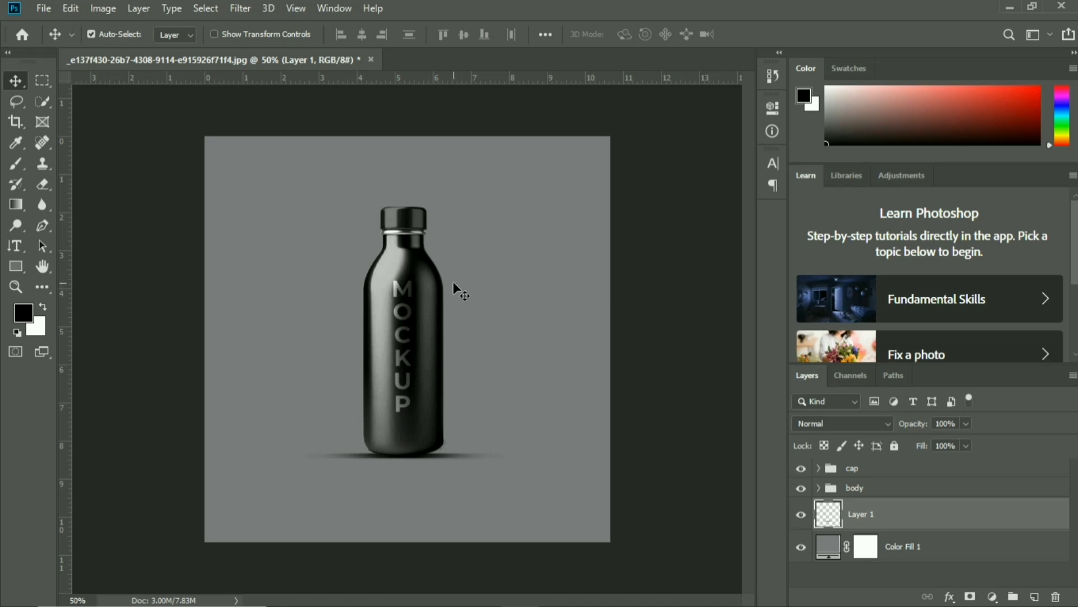